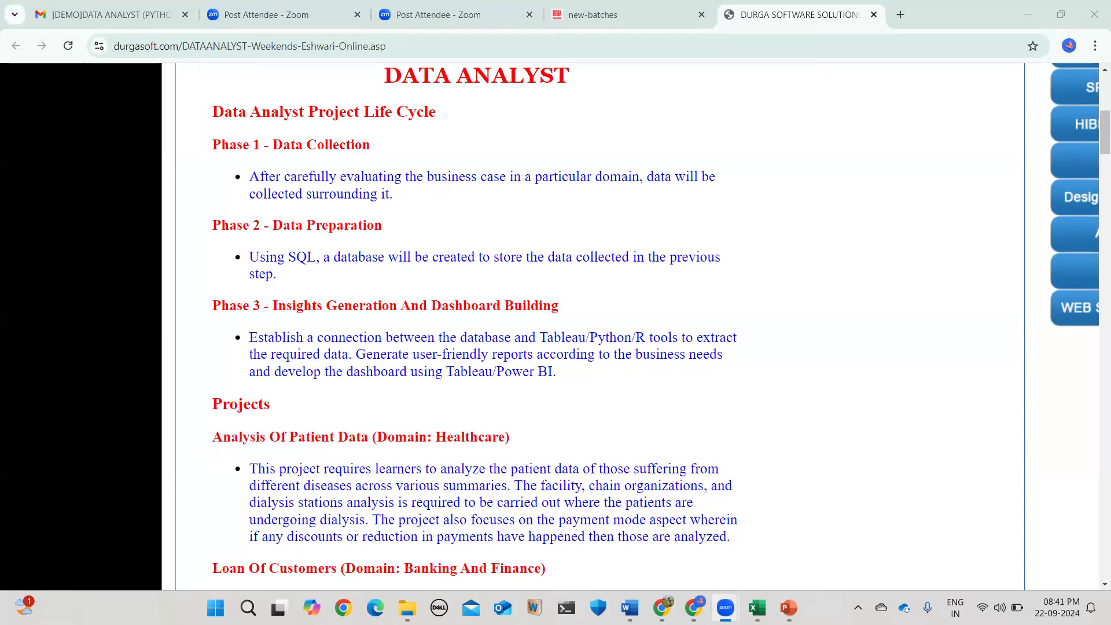
With the Data Analyst course page on screen, bring up the Excel window previews on the taskbar.
mouse_move(757, 608)
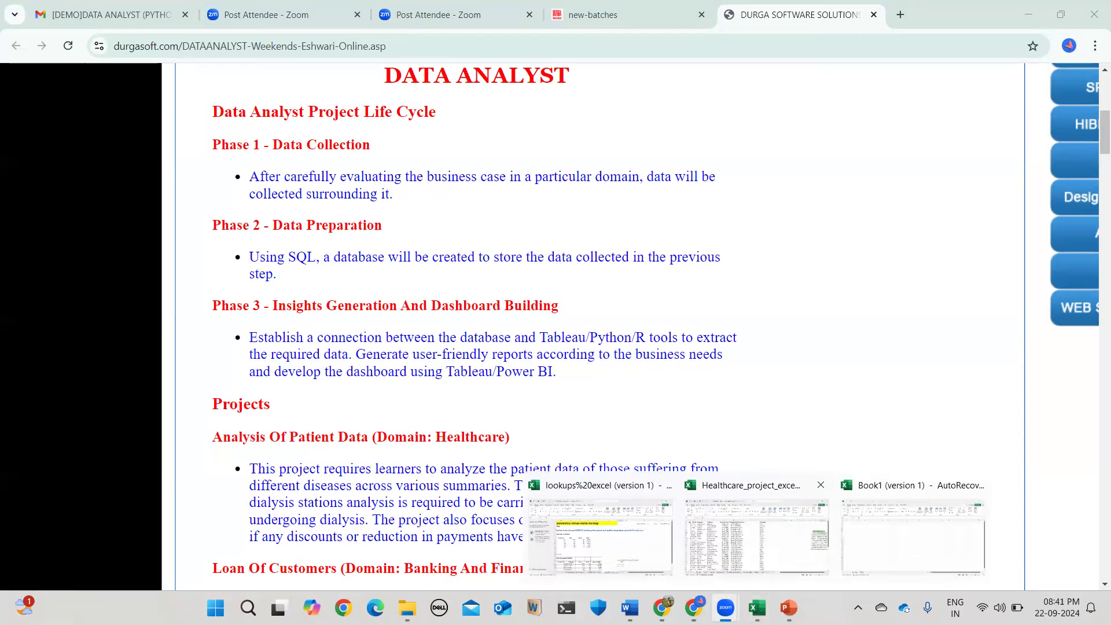
Switch to the Healthcare_project workbook and open its data cleaning sheet.
left_click(756, 537)
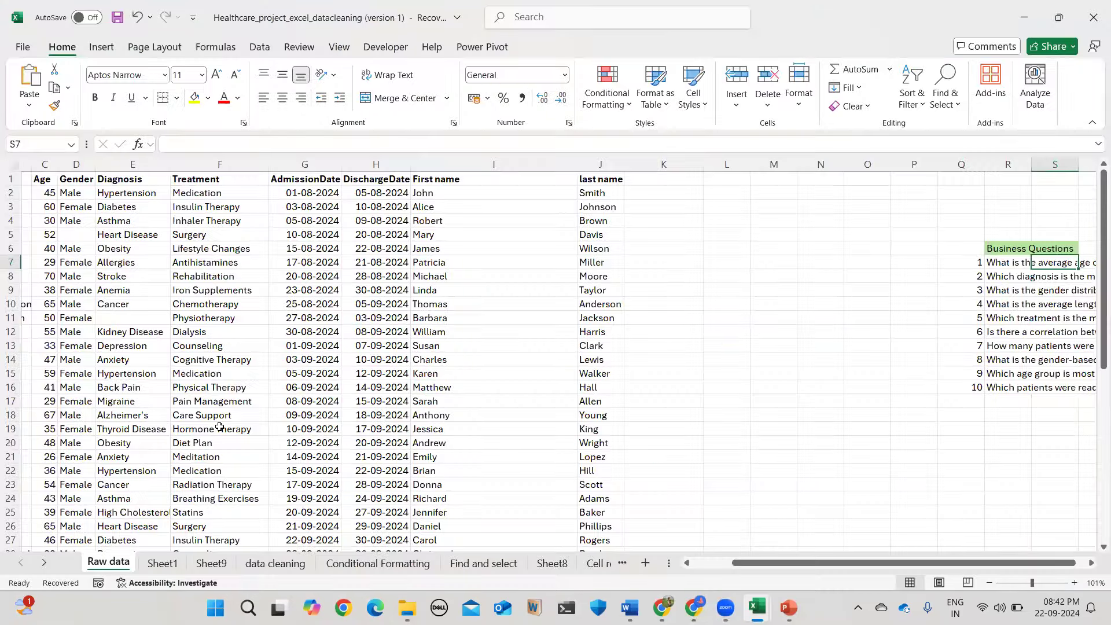
scroll(219, 427, "left", 2)
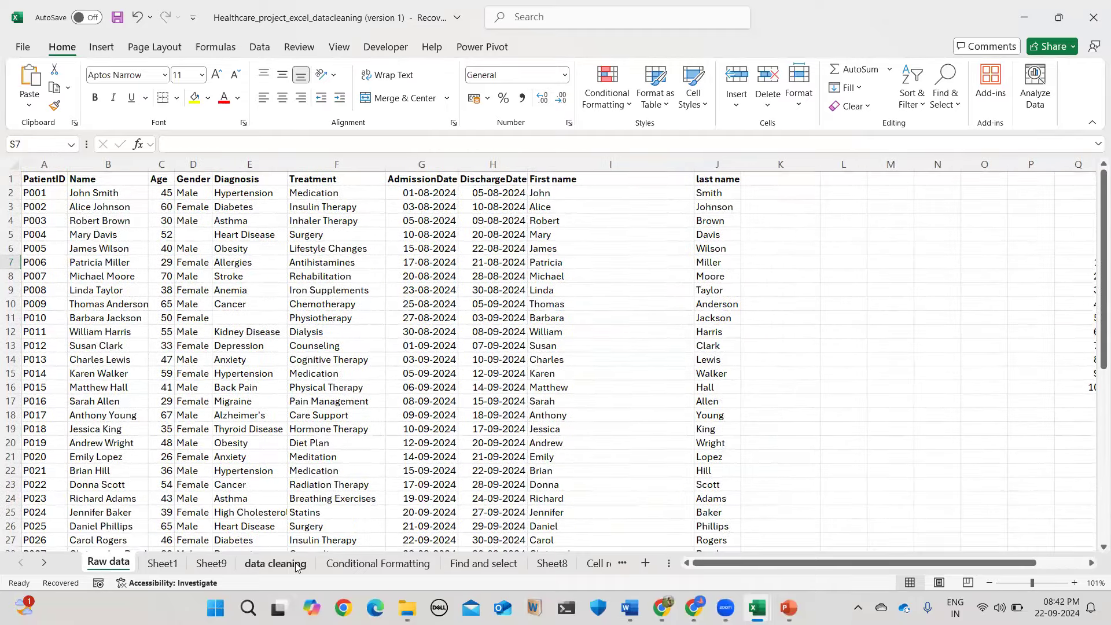
left_click(295, 566)
scroll(594, 382, "right", 3)
scroll(593, 382, "left", 3)
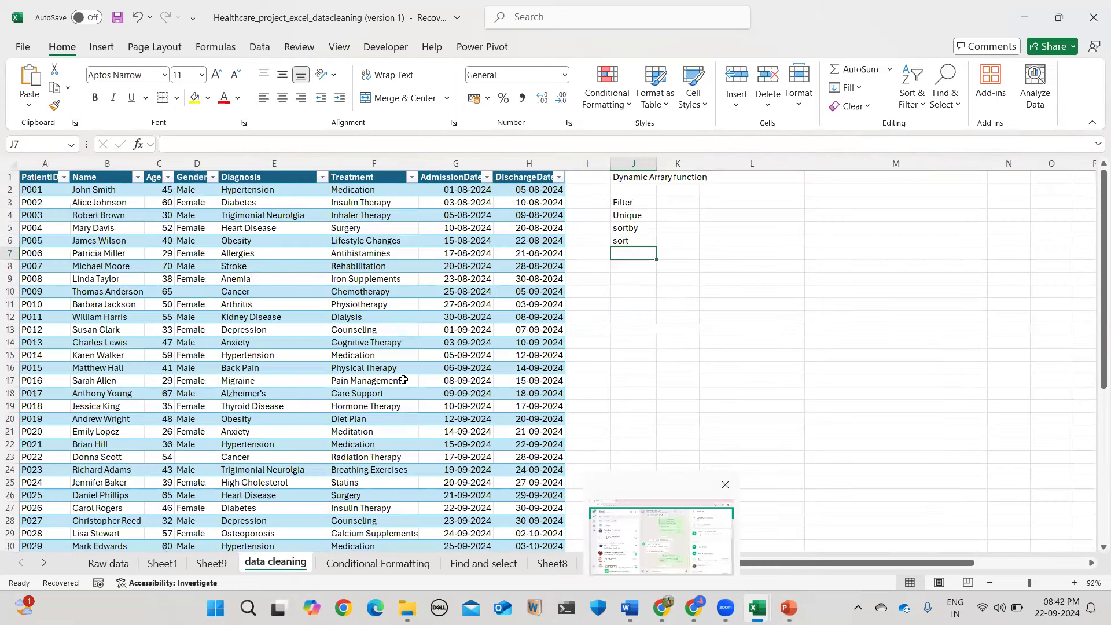
scroll(586, 564, "down", 1)
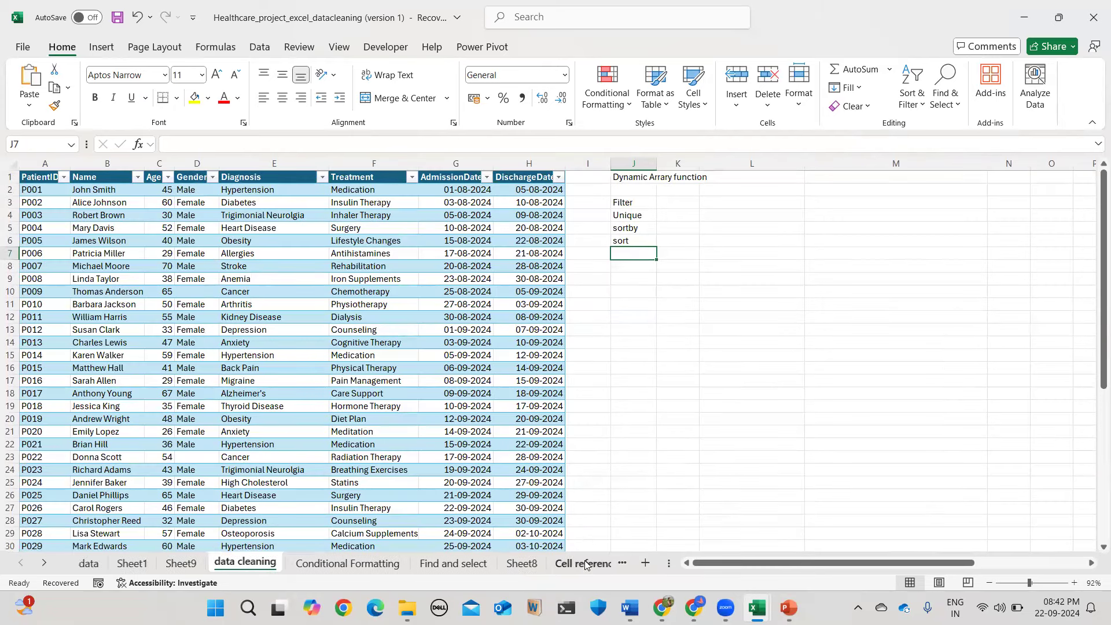
Insert a new blank Sheet2 after the Cell reference sheet.
left_click(585, 565)
scroll(586, 565, "down", 4)
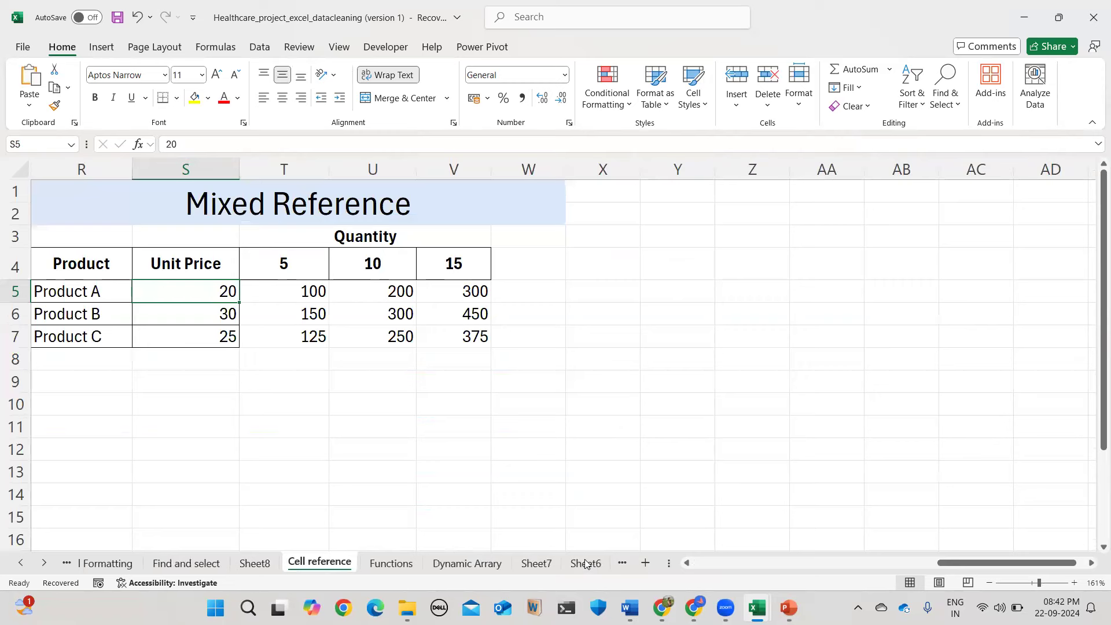
scroll(586, 564, "up", 4)
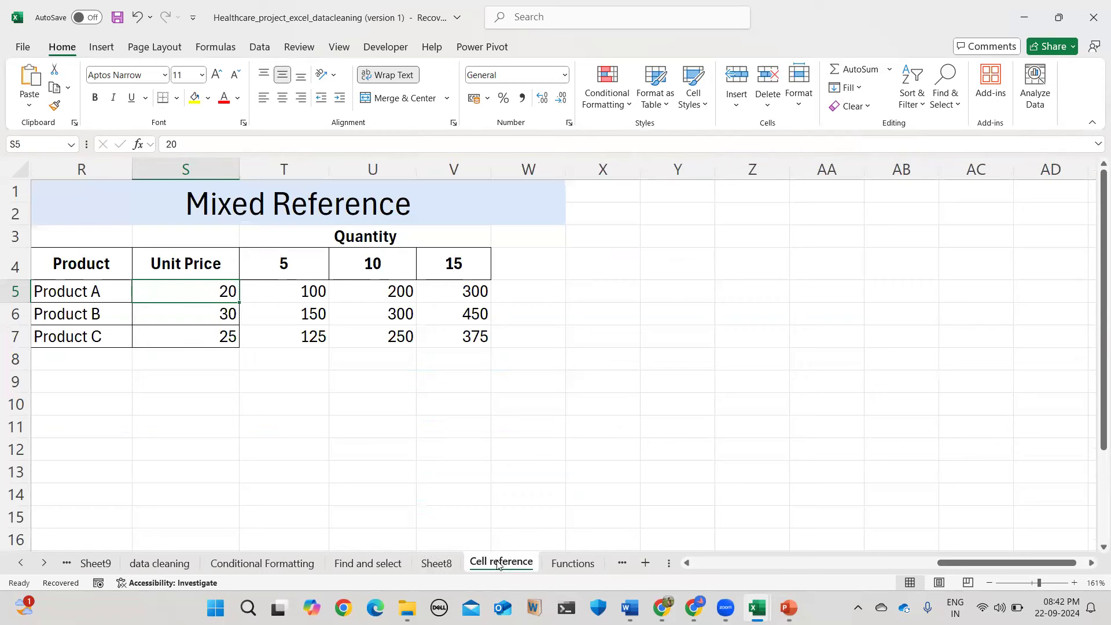
scroll(497, 564, "down", 3)
scroll(472, 569, "up", 3)
scroll(549, 563, "down", 3)
scroll(548, 563, "up", 3)
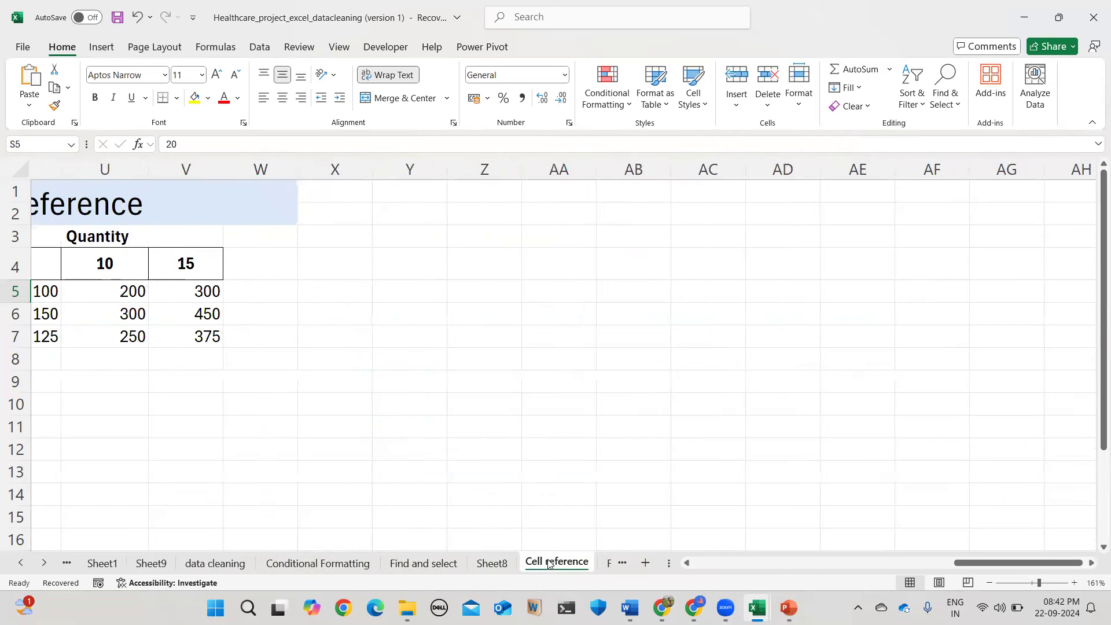
left_click(644, 563)
left_click(622, 564)
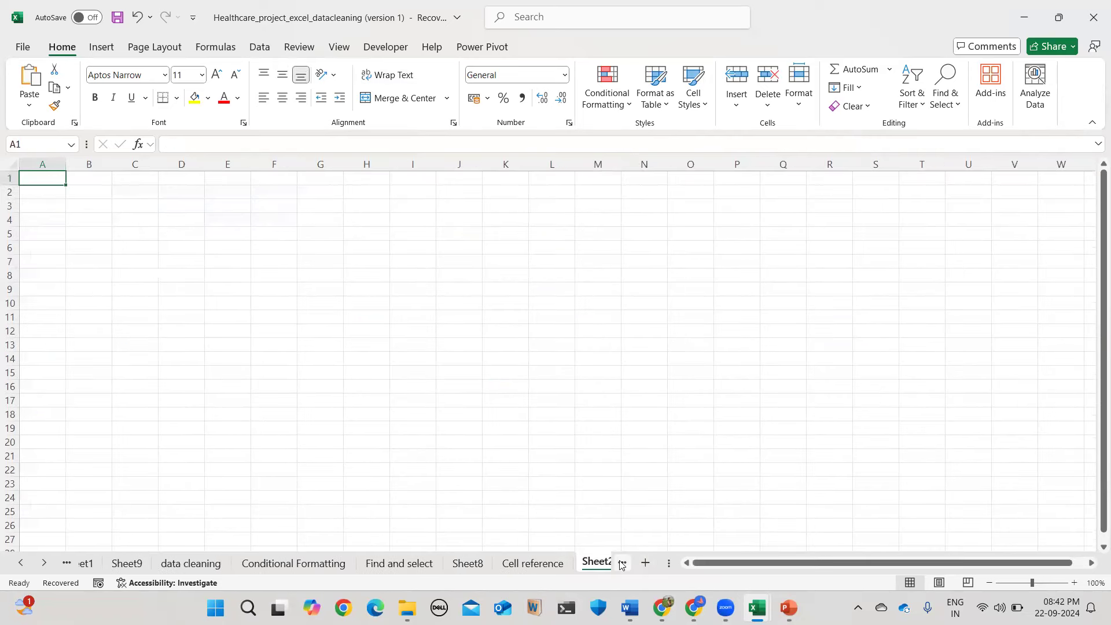
left_click(623, 563)
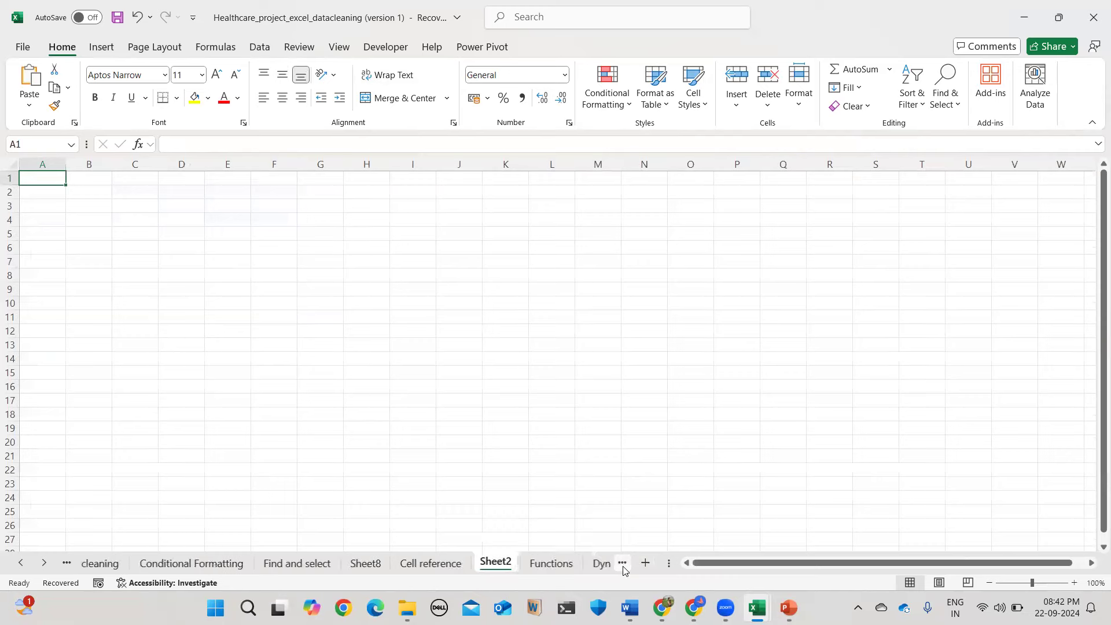
Look over the Functions, Dynamic Array, Sheet6 and Sheet7 sheets.
left_click(623, 564)
left_click(576, 563)
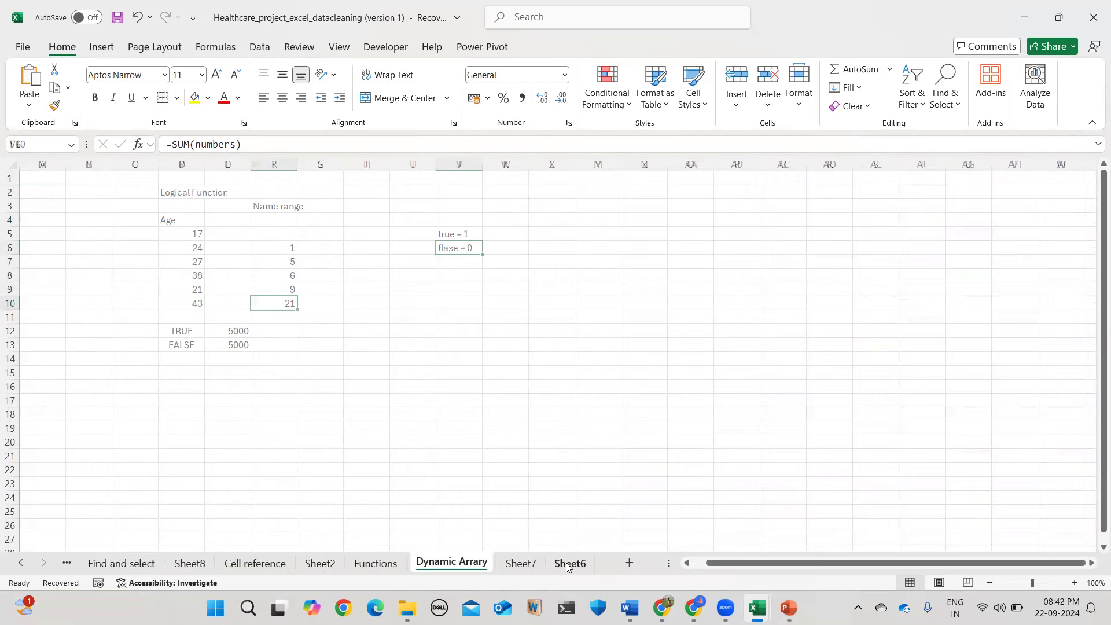
left_click(567, 564)
left_click(521, 562)
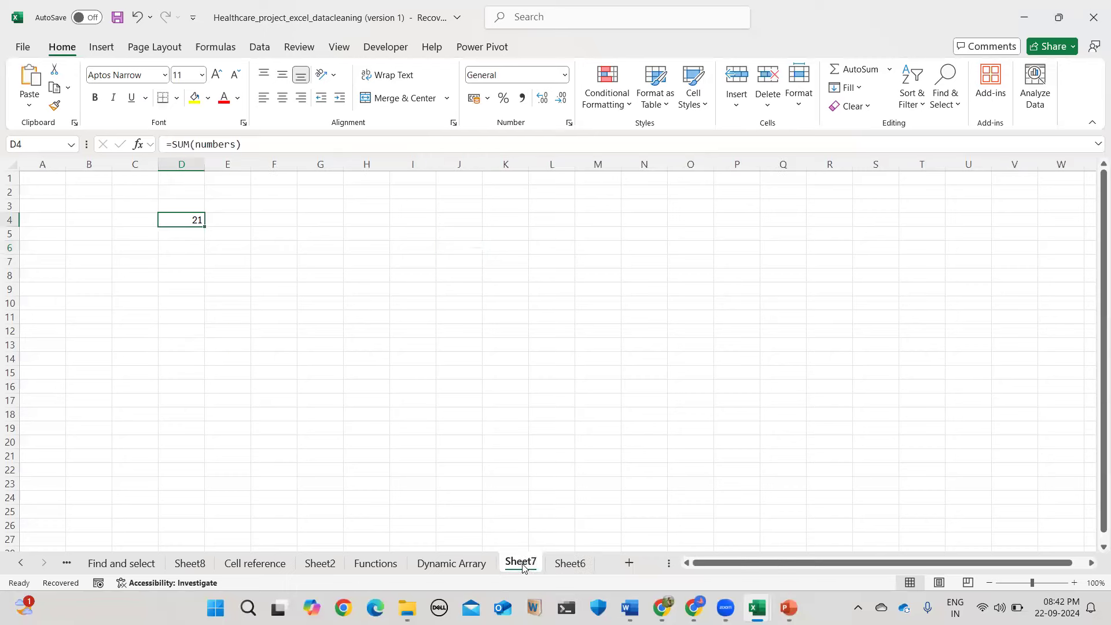
left_click(456, 571)
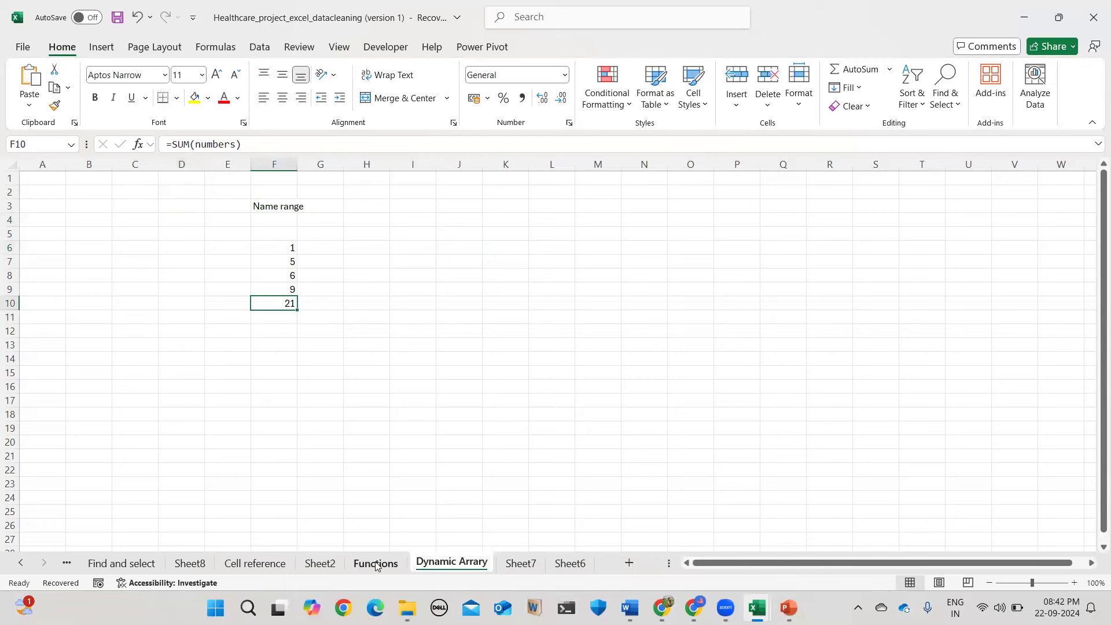
key("ctrl+Page_Up")
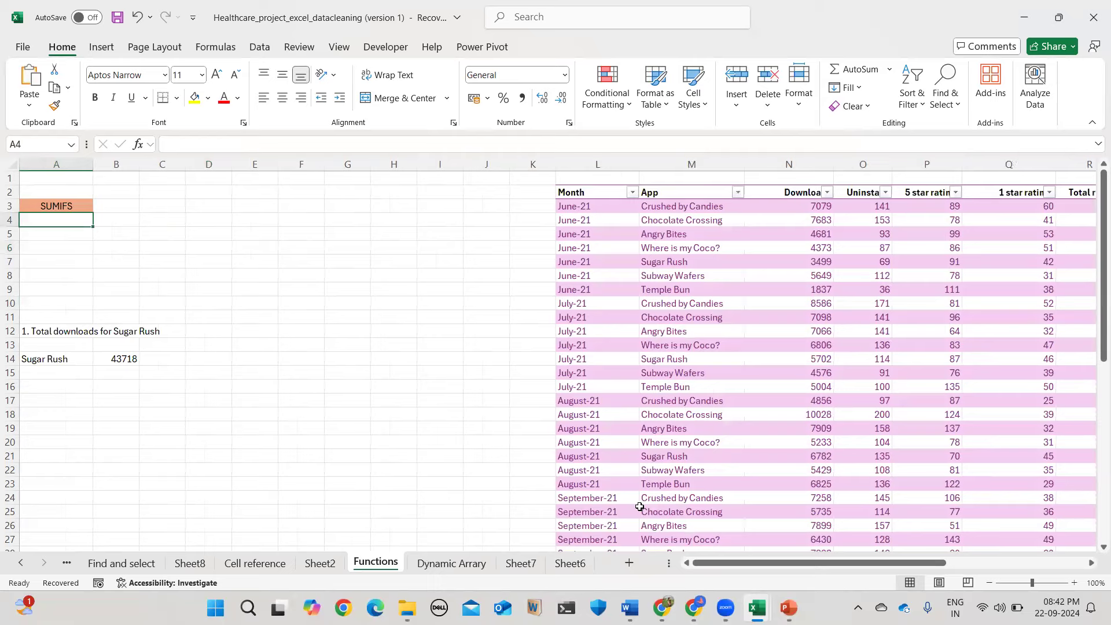
scroll(639, 507, "right", 10)
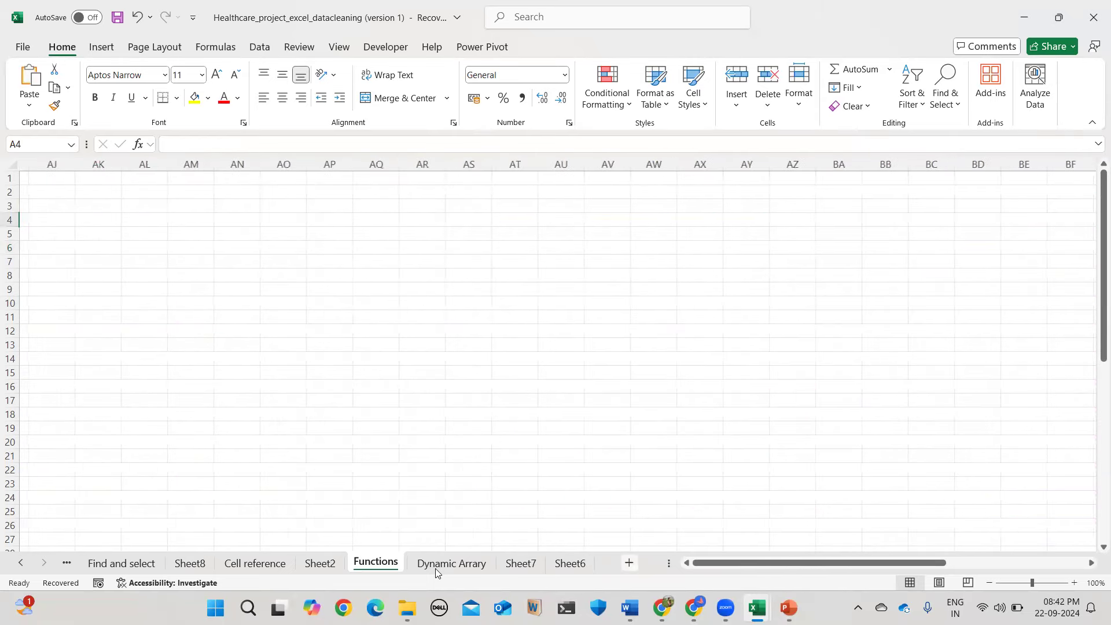
Compare the empty Sheet2 with Sheet6, Sheet7, Dynamic Array, Functions and Cell reference.
left_click(310, 564)
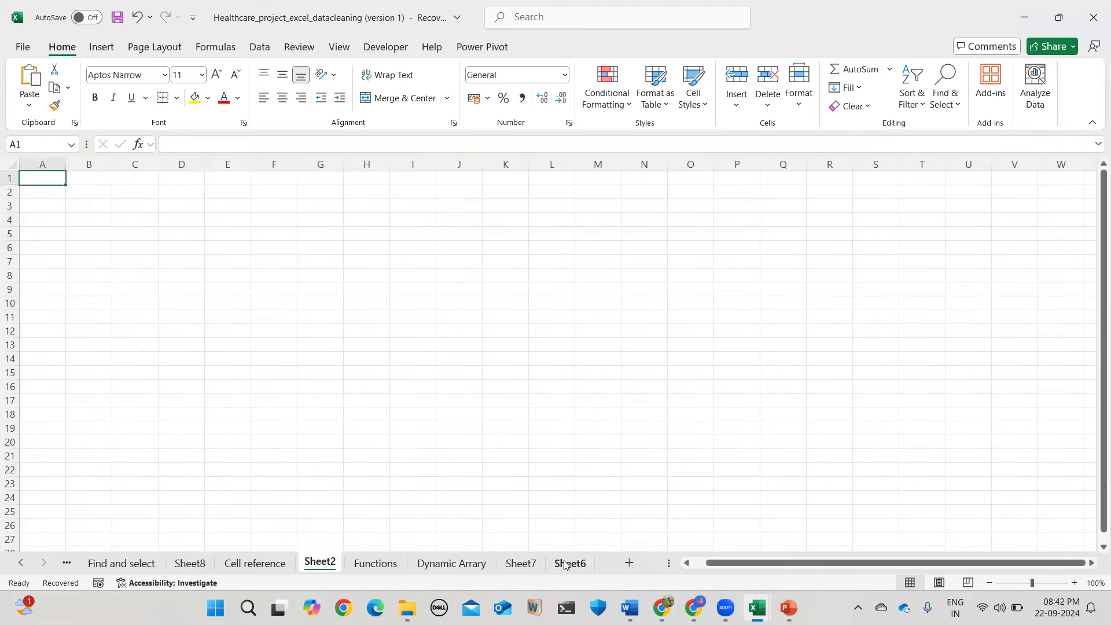
left_click(568, 564)
left_click(520, 562)
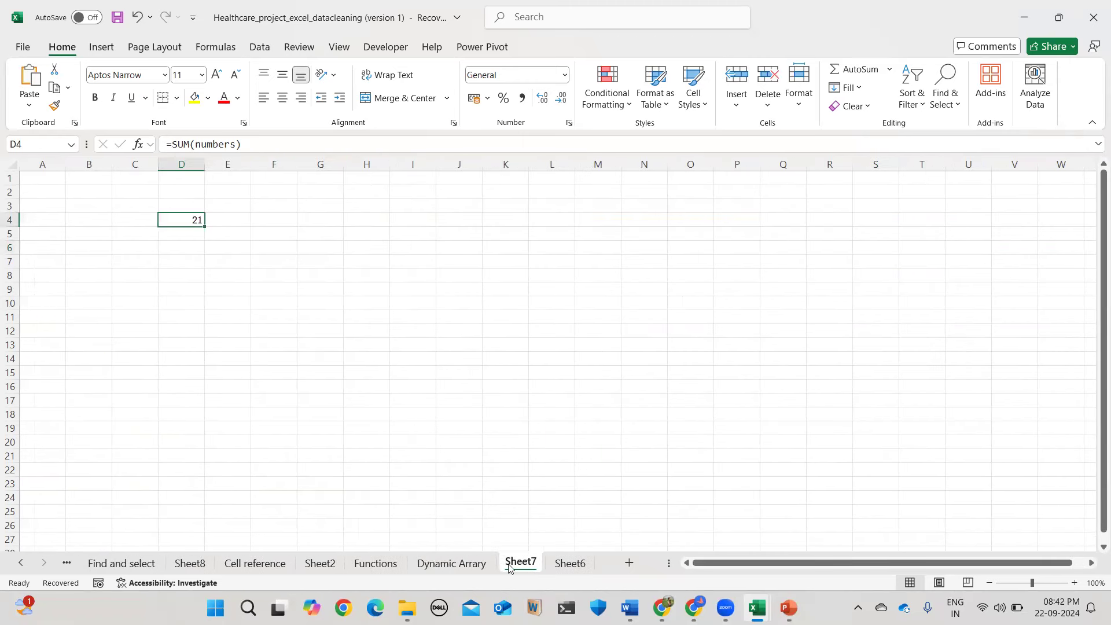
left_click(464, 564)
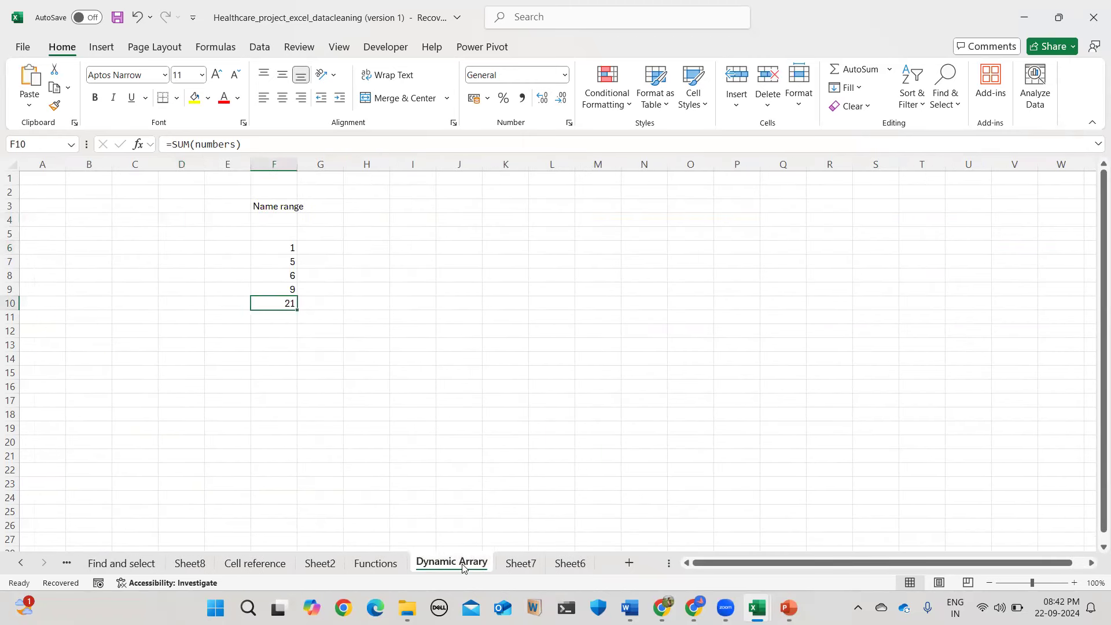
left_click(367, 570)
left_click(320, 564)
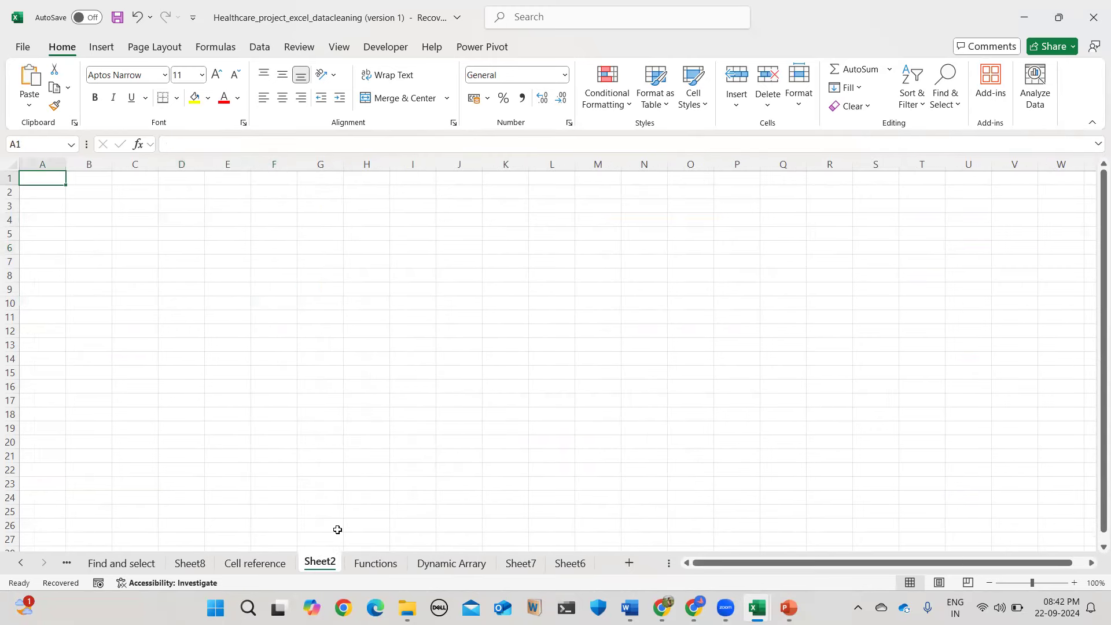
left_click(258, 564)
scroll(256, 564, "up", 3)
scroll(255, 565, "down", 3)
Step through Sheet2, Functions, Dynamic Array and Sheet7, ending on Sheet8.
left_click(320, 564)
left_click(376, 562)
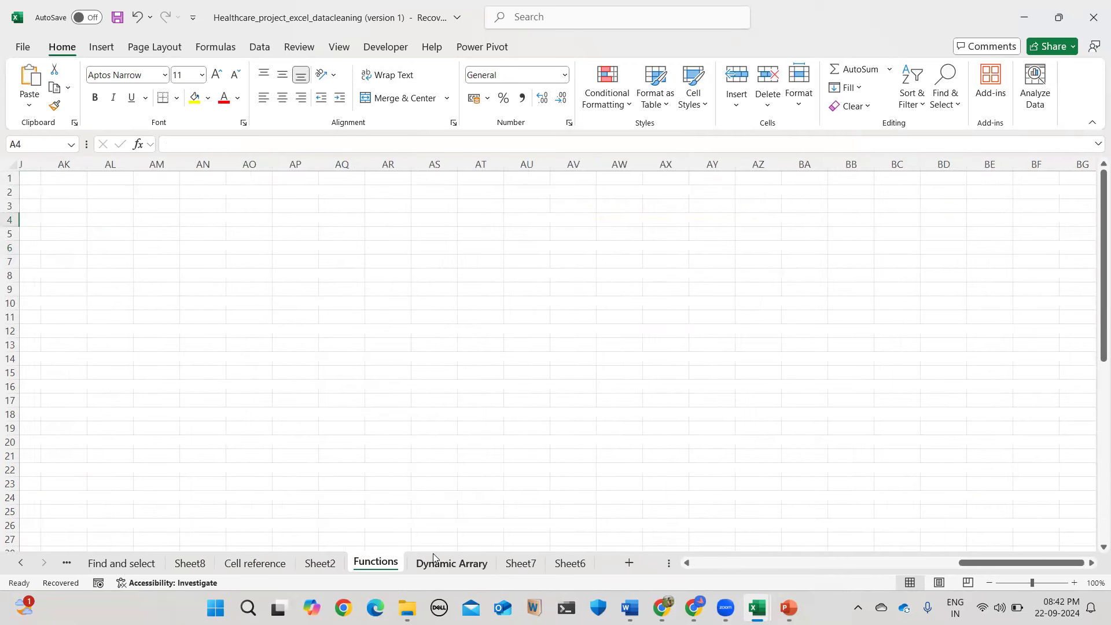
left_click(450, 567)
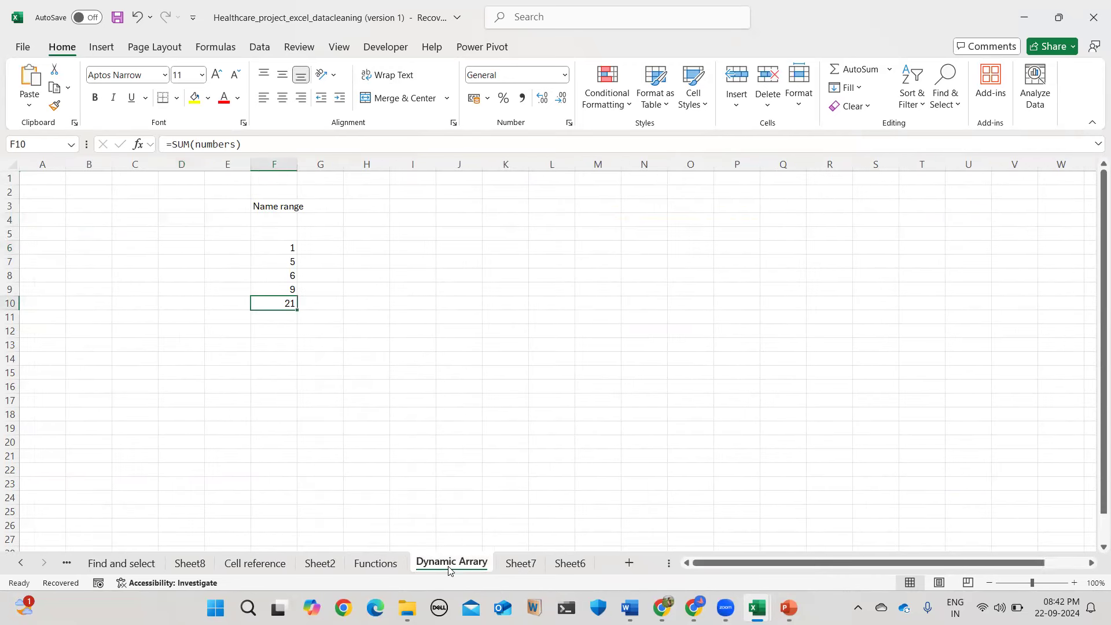
left_click(528, 564)
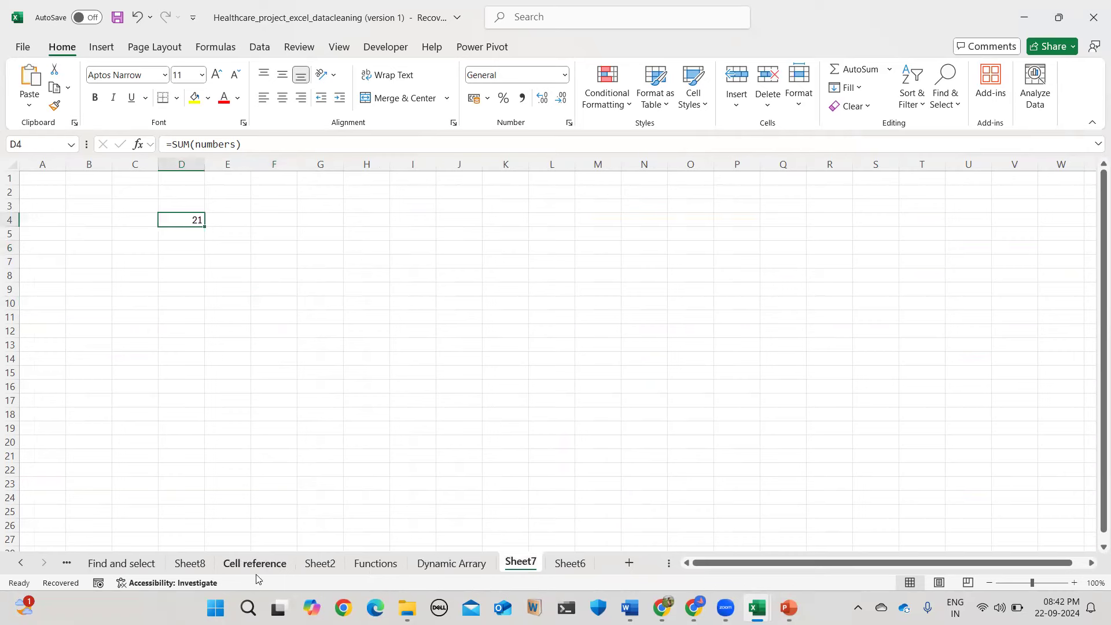
left_click(191, 564)
scroll(258, 461, "left", 3)
scroll(257, 461, "right", 10)
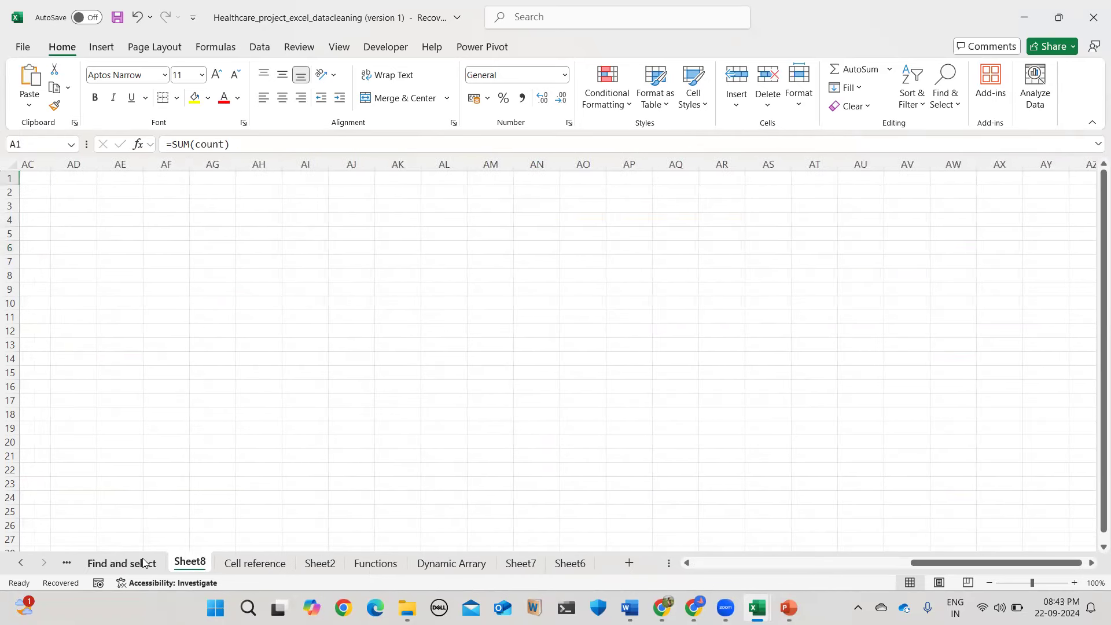
Look over the Find and select, Sheet8 and Cell reference sheets.
left_click(144, 562)
scroll(183, 521, "down", 2)
scroll(183, 519, "up", 2)
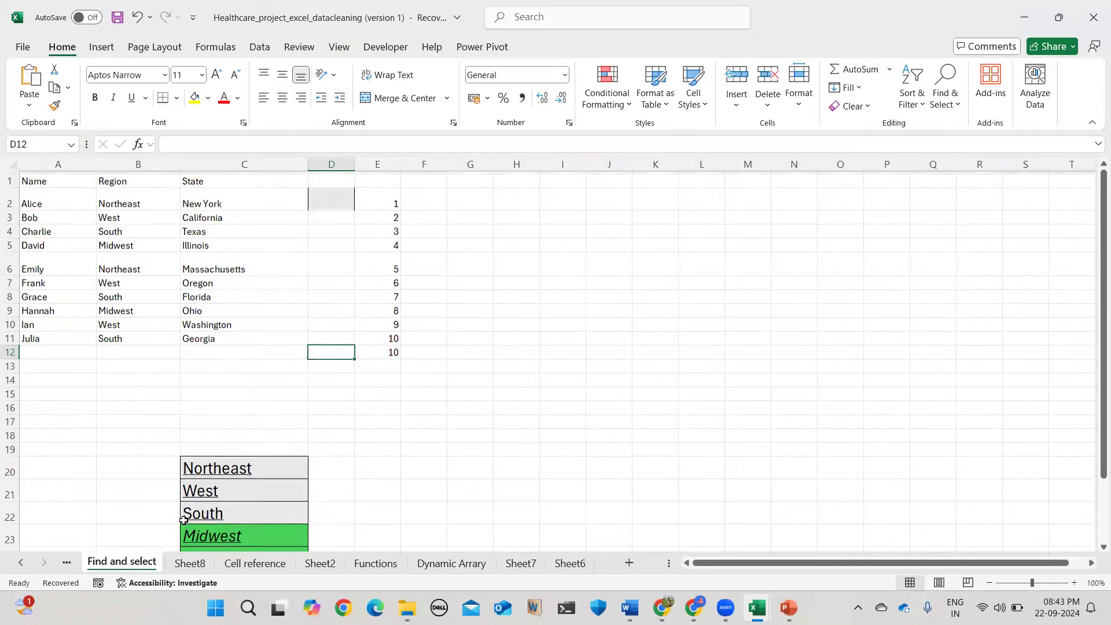
scroll(183, 519, "down", 3)
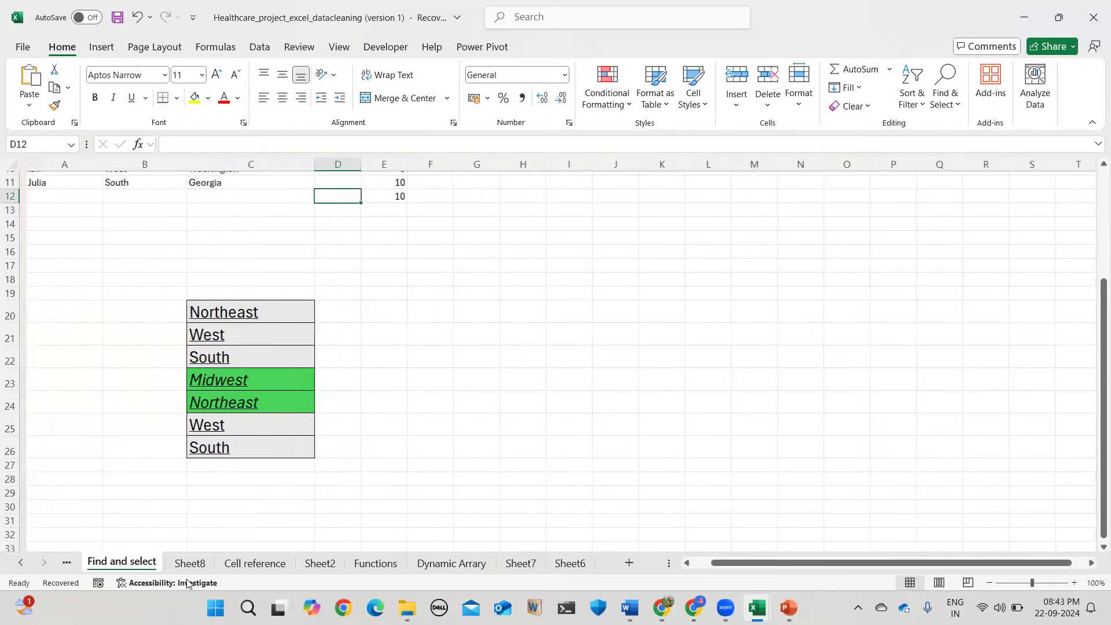
scroll(197, 564, "up", 3)
scroll(205, 564, "down", 3)
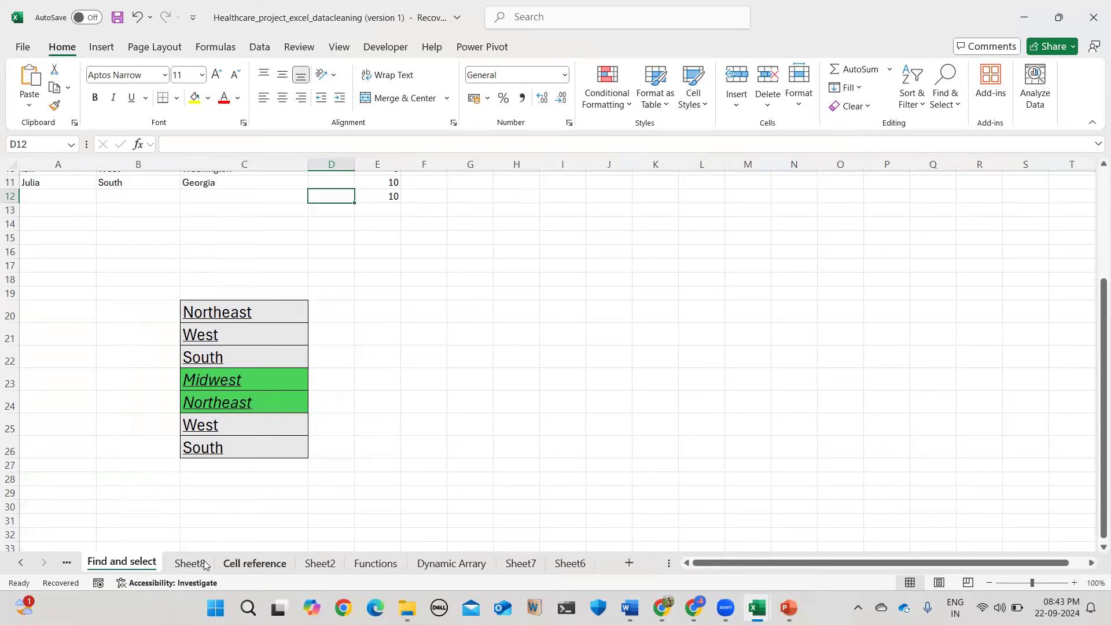
left_click(202, 563)
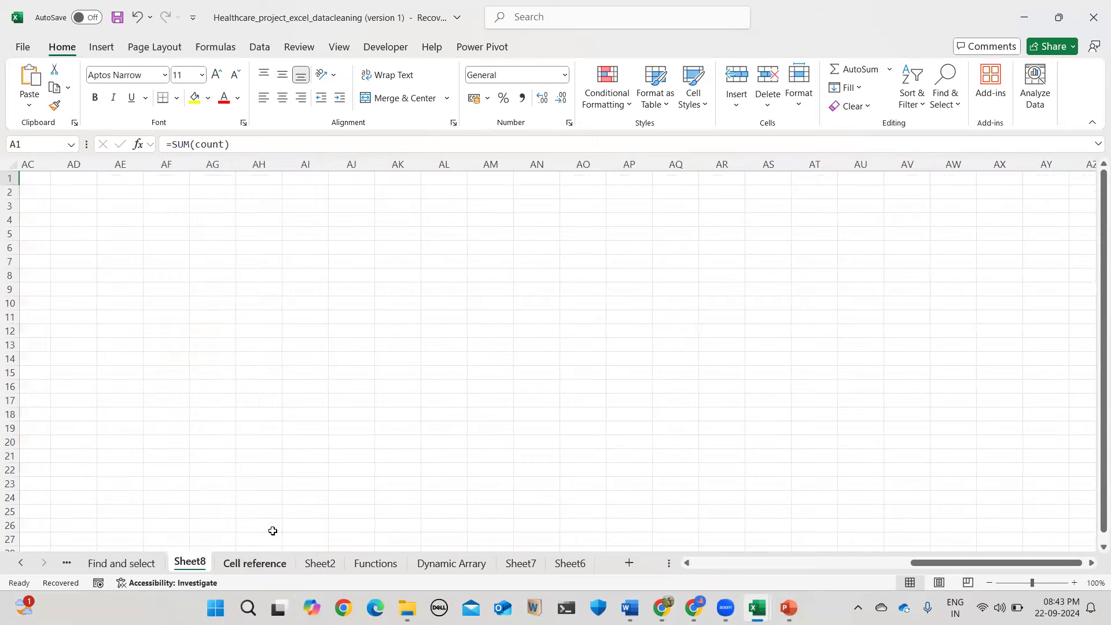
left_click(249, 566)
scroll(306, 450, "left", 10)
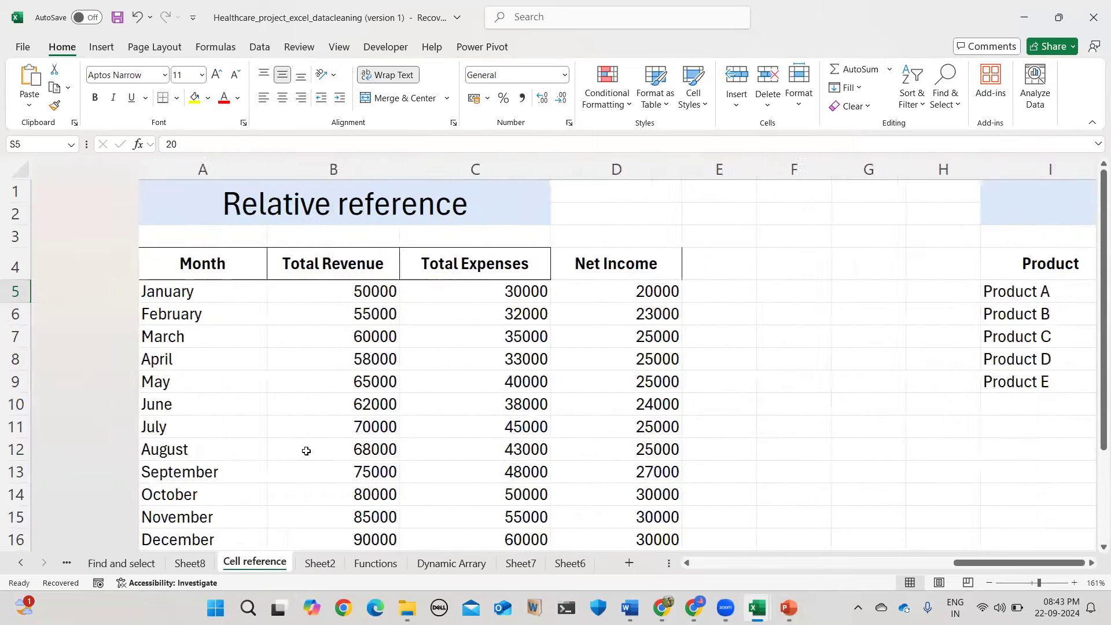
scroll(307, 451, "down", 5)
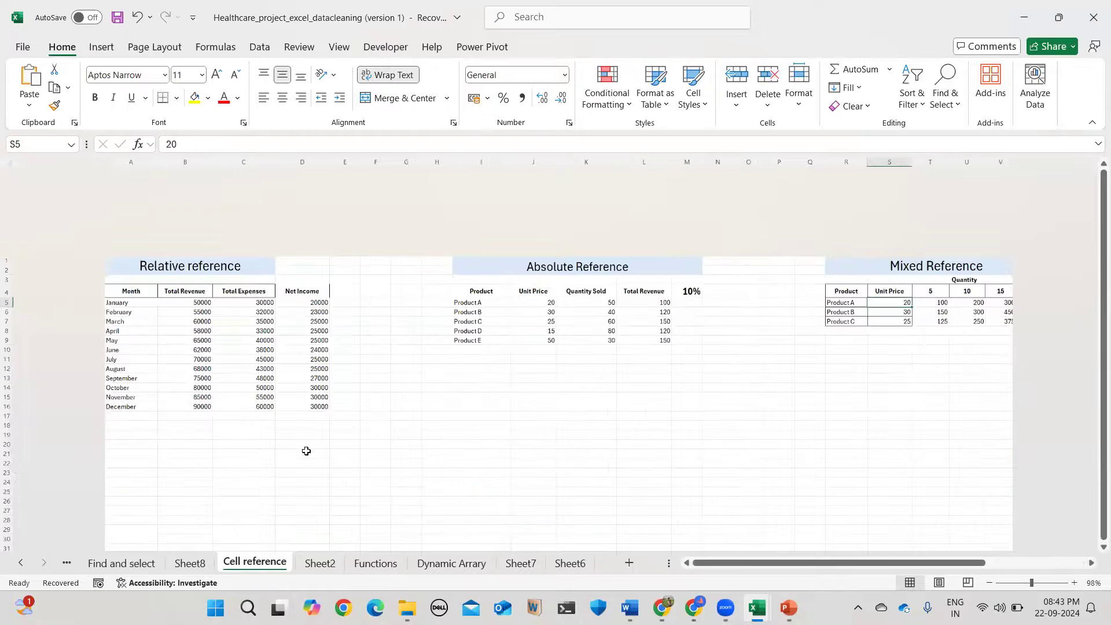
scroll(306, 451, "down", 4)
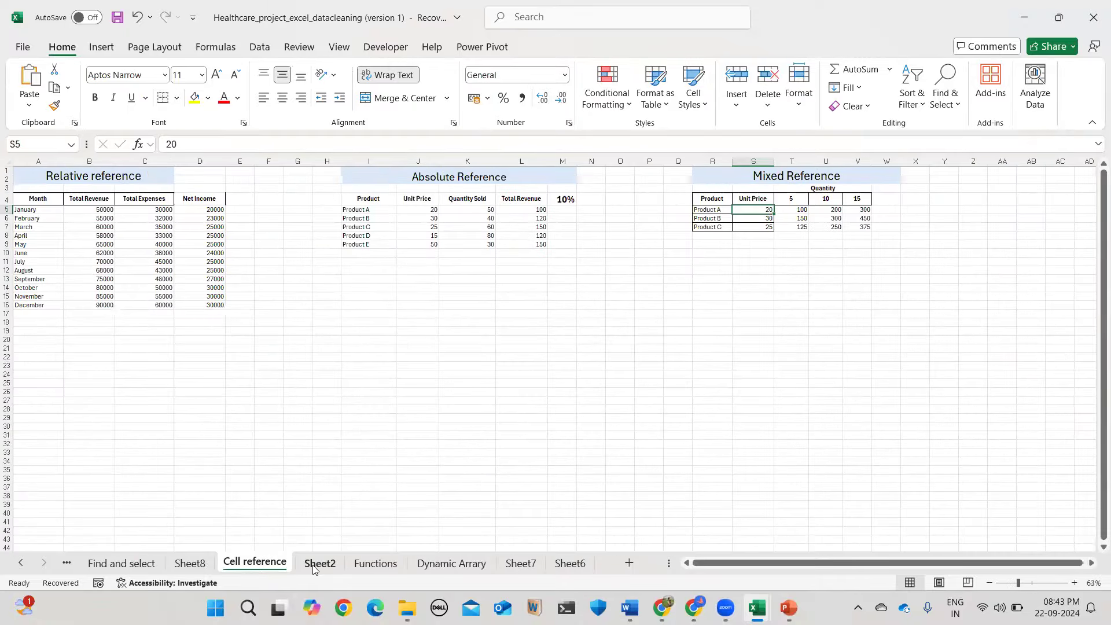
Move from Sheet2 through Conditional Formatting and data cleaning to the Raw data sheet.
left_click(313, 568)
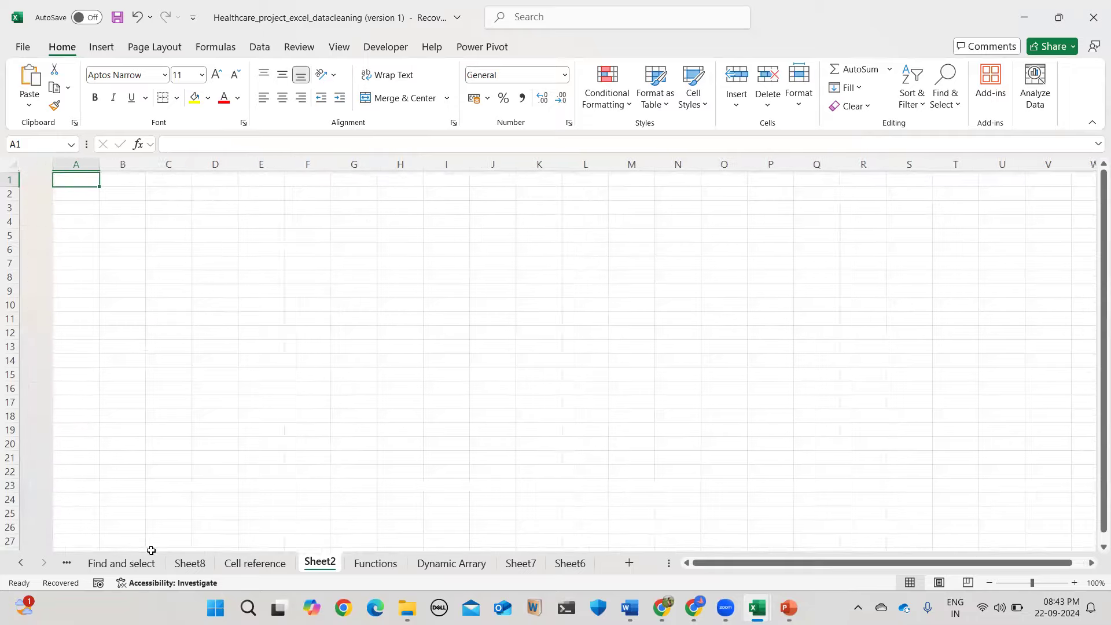
left_click(67, 565)
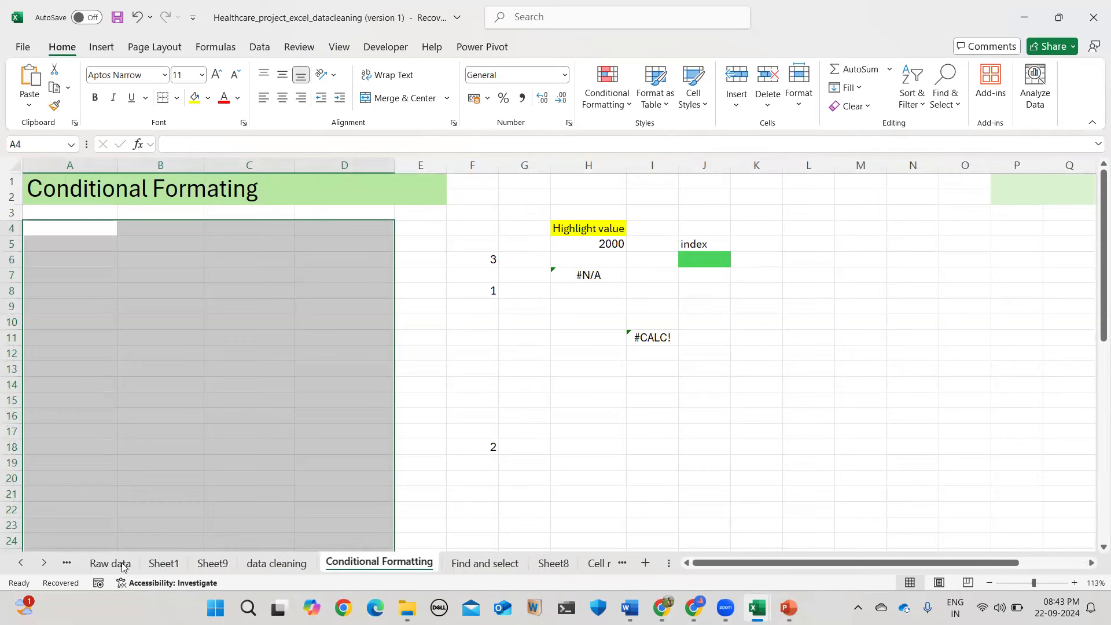
left_click(66, 563)
left_click(103, 564)
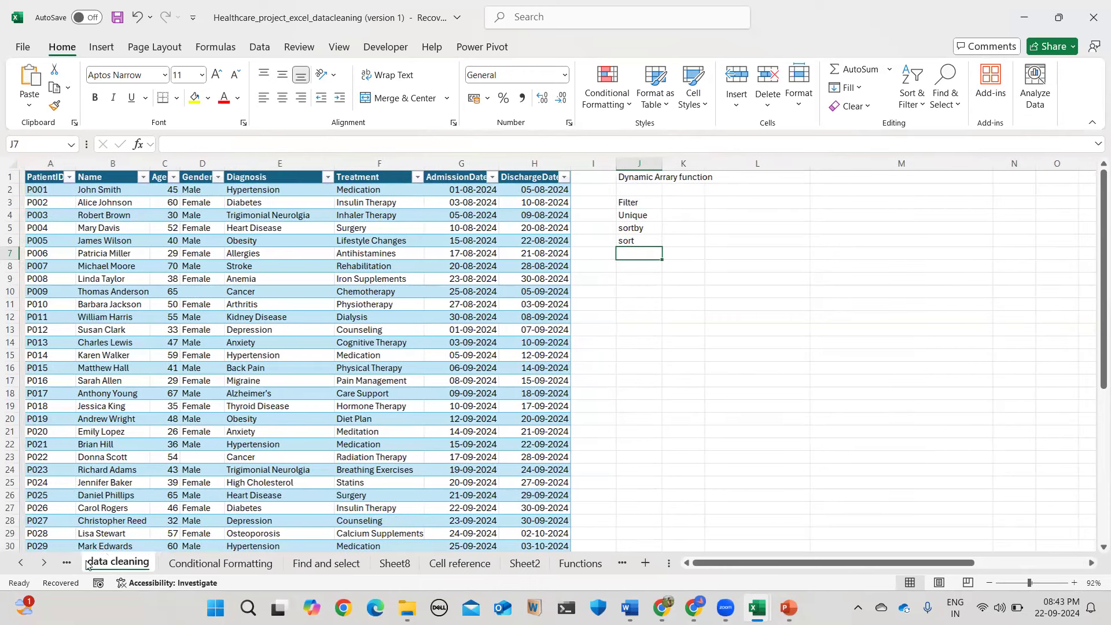
left_click(22, 563)
left_click(22, 563)
left_click(22, 562)
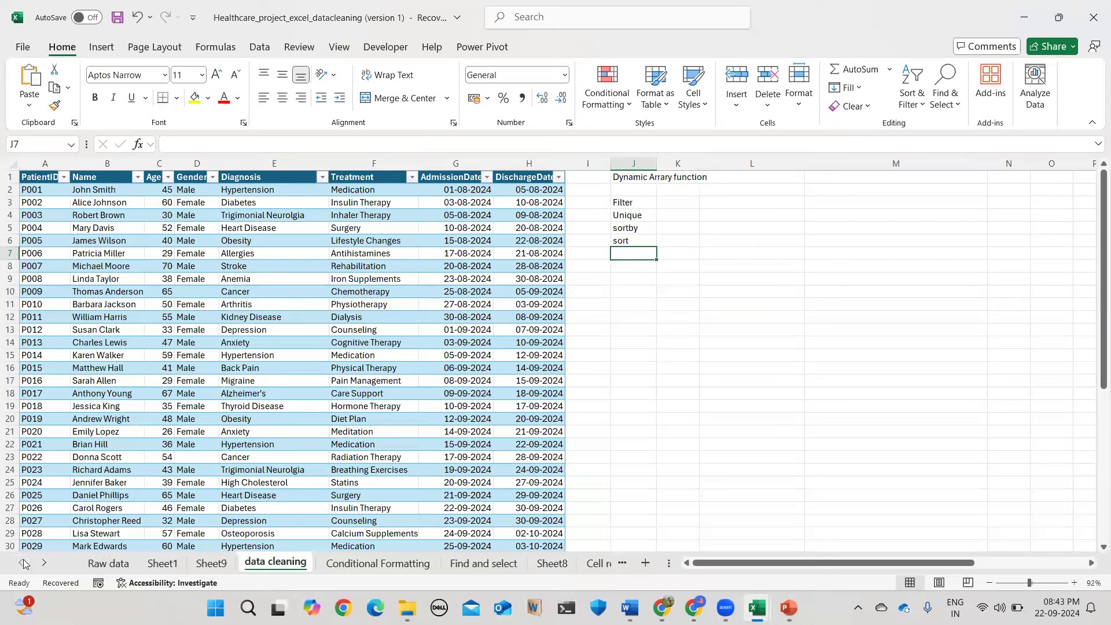
left_click(108, 562)
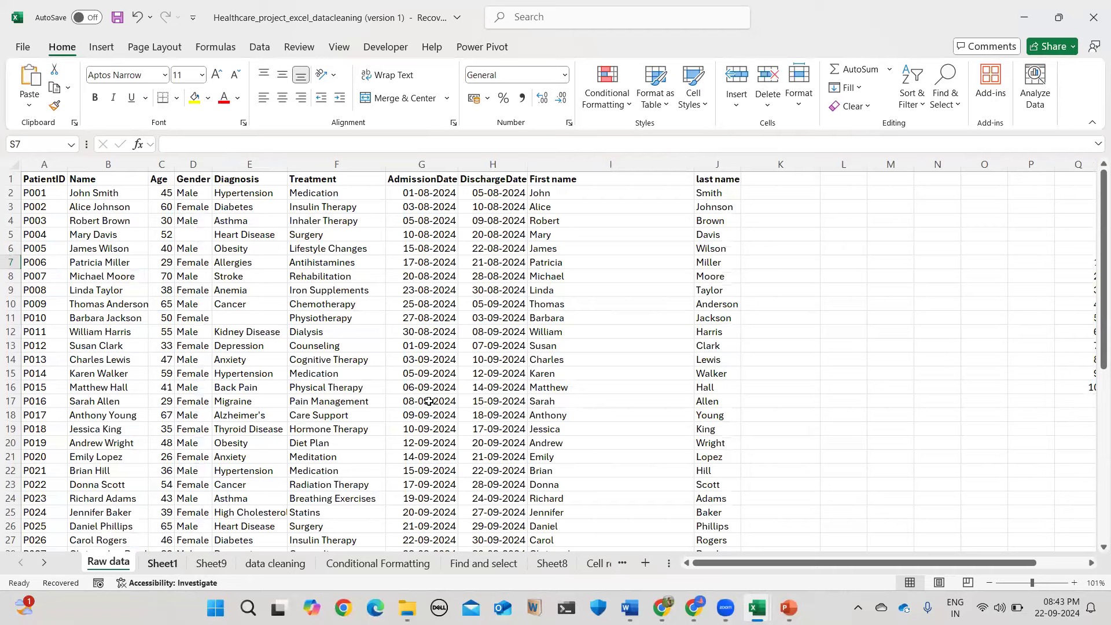
Go to Sheet1 and inspect the SORT formula in P15.
key("ctrl+Page_Down")
scroll(429, 401, "down", 1, "ctrl")
scroll(311, 368, "right", 10)
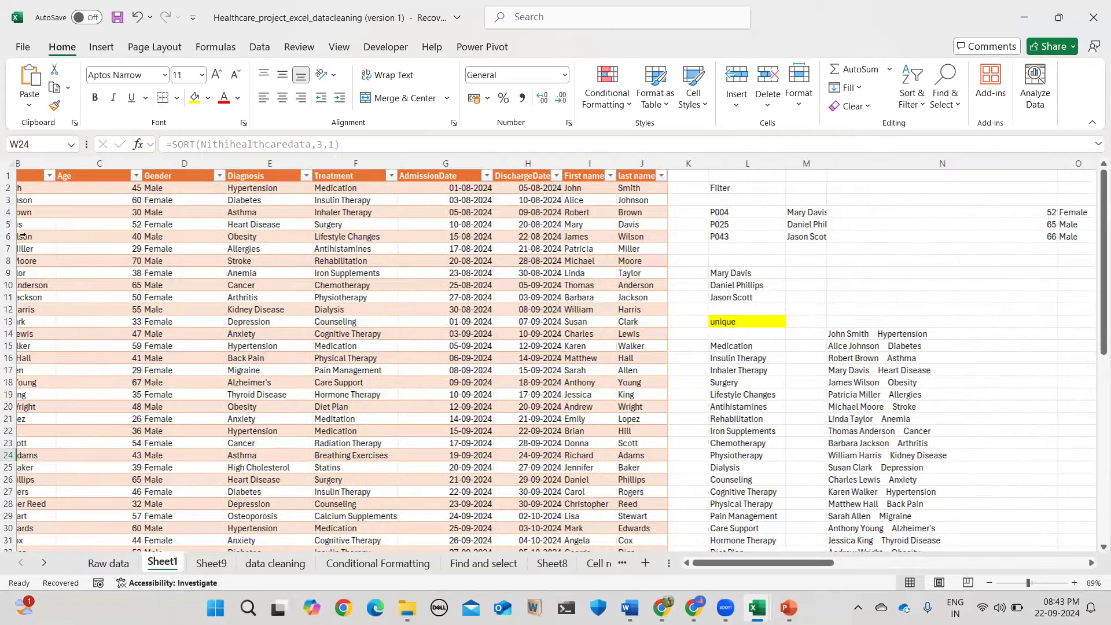
scroll(311, 368, "left", 10)
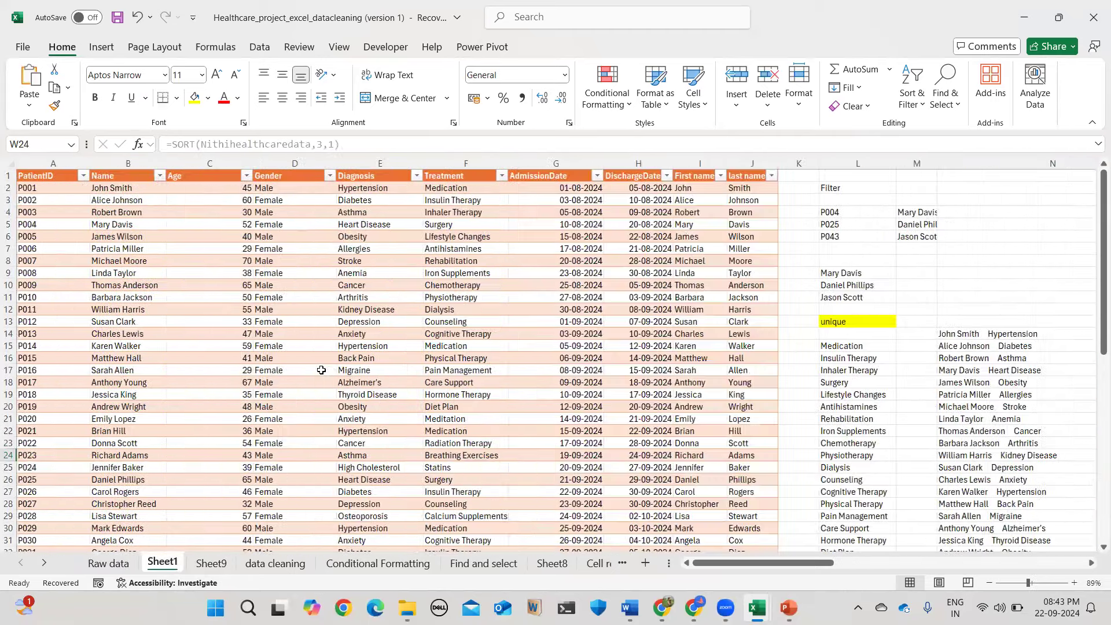
scroll(708, 376, "right", 6)
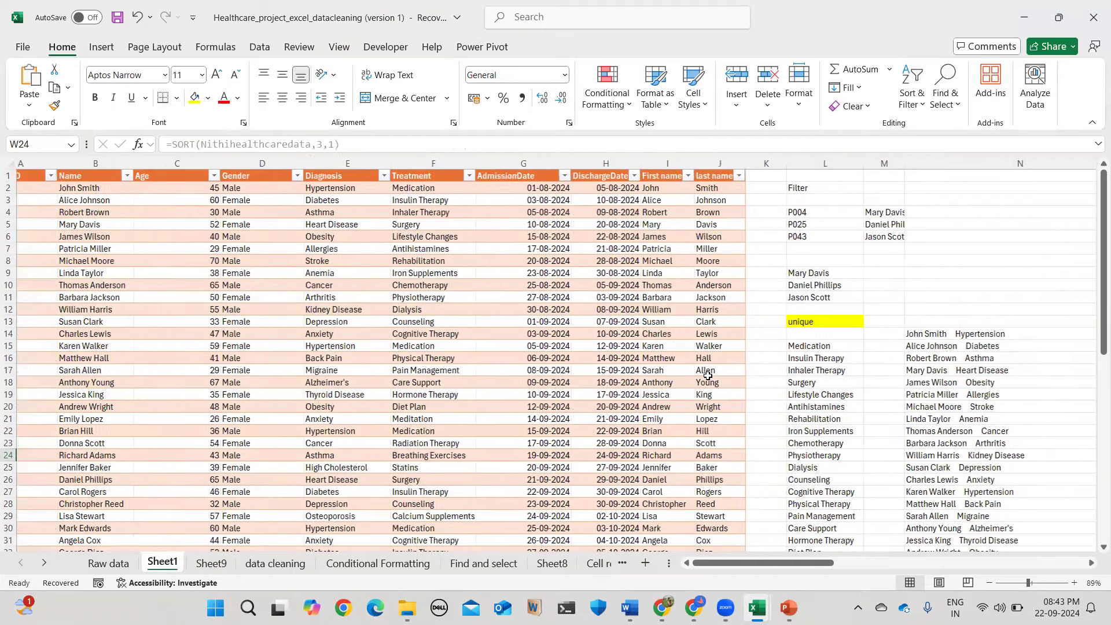
scroll(707, 375, "right", 3)
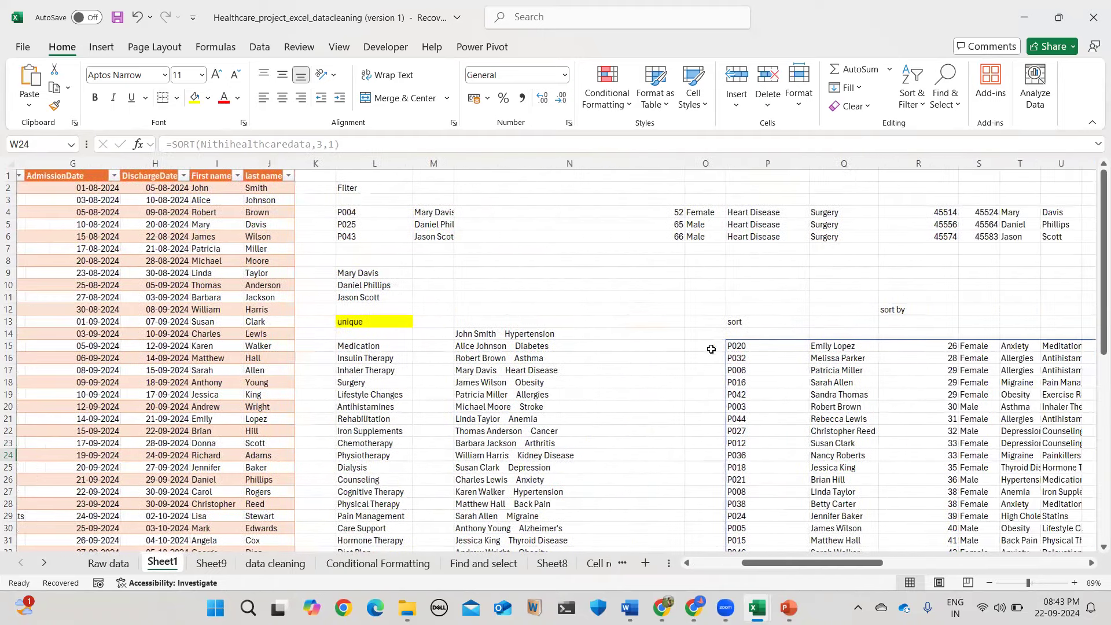
left_click(705, 347)
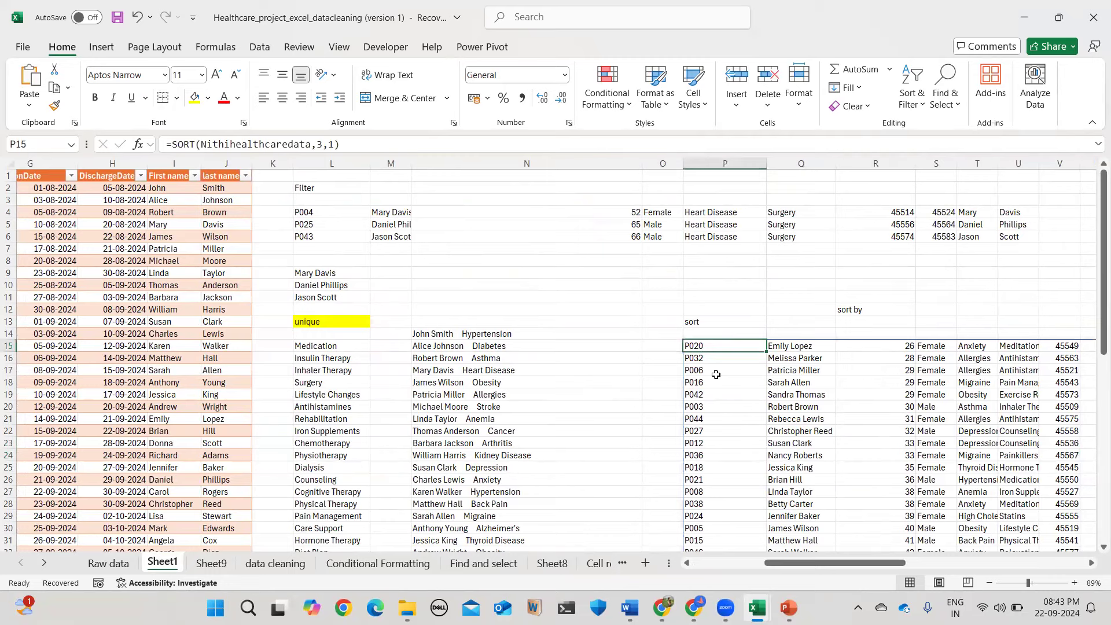
Inspect the UNIQUE formula in N19.
scroll(716, 375, "right", 3)
scroll(313, 248, "left", 10)
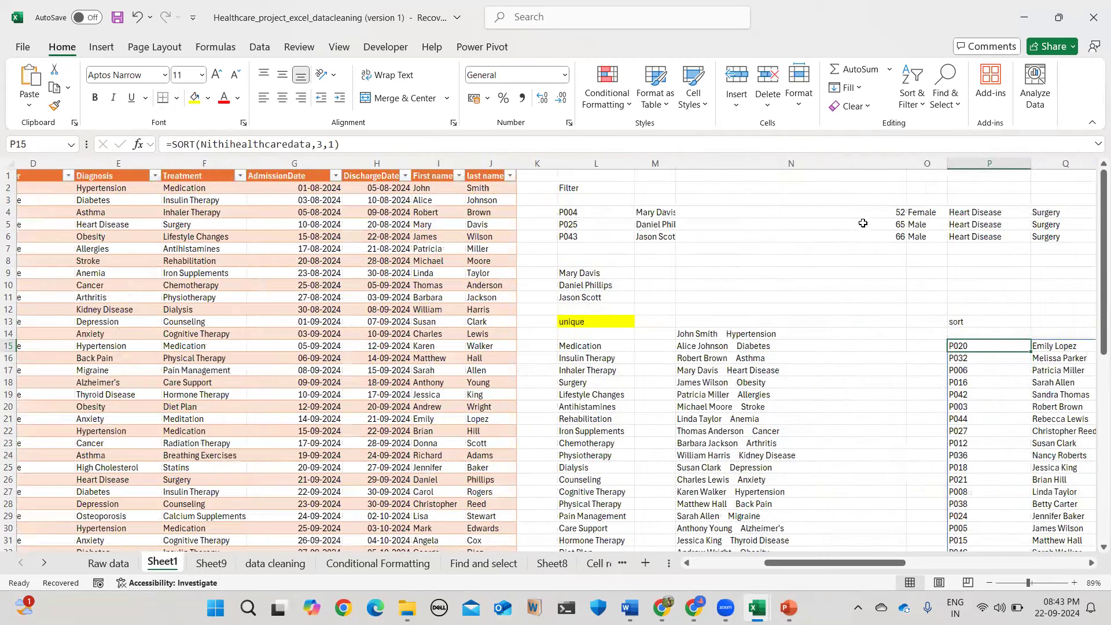
scroll(851, 189, "right", 1)
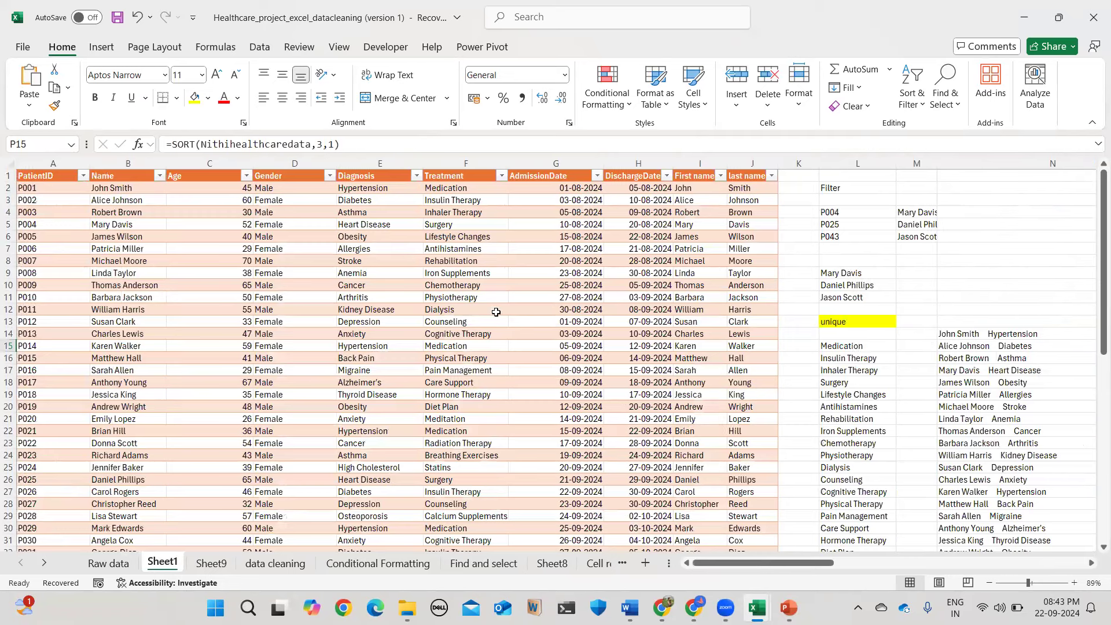
scroll(900, 344, "right", 5)
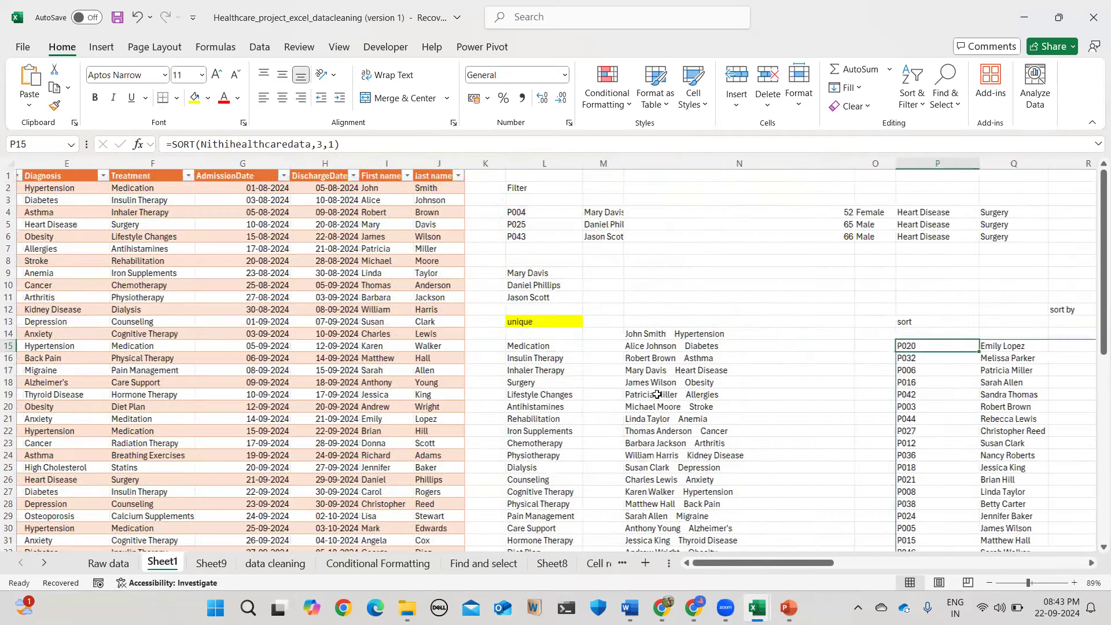
left_click(657, 394)
Inspect the AO7 formula =FILTER(SORT(Nithihealthcaredata,3,1),SEQUENCE(47)<=10) and its spilled results.
scroll(657, 394, "down", 1)
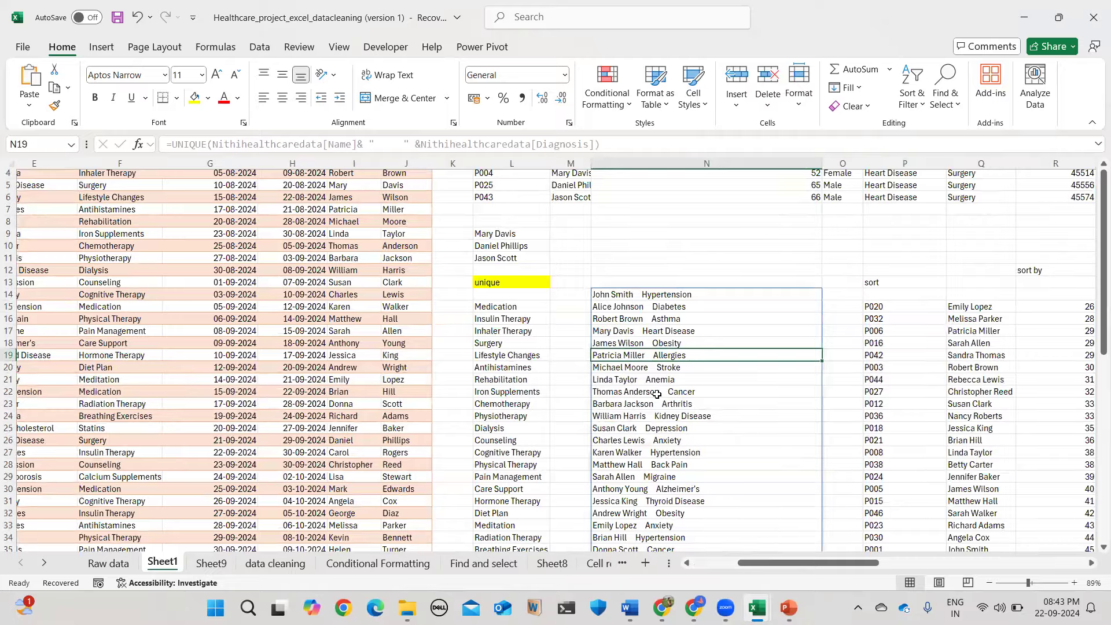
scroll(656, 394, "right", 10)
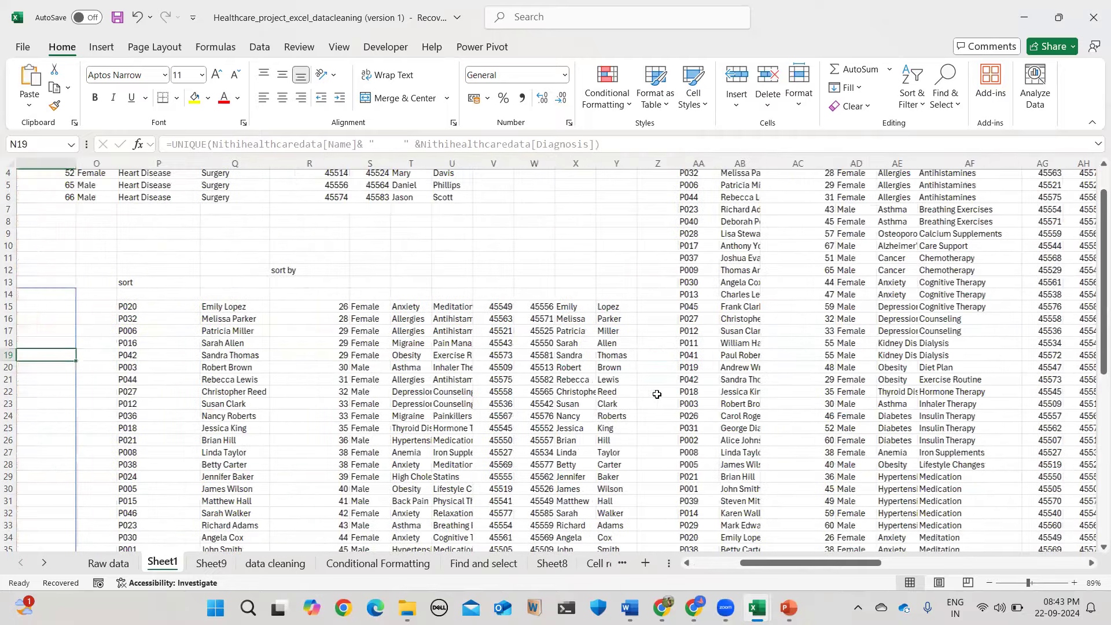
scroll(657, 394, "right", 5)
scroll(581, 246, "up", 1)
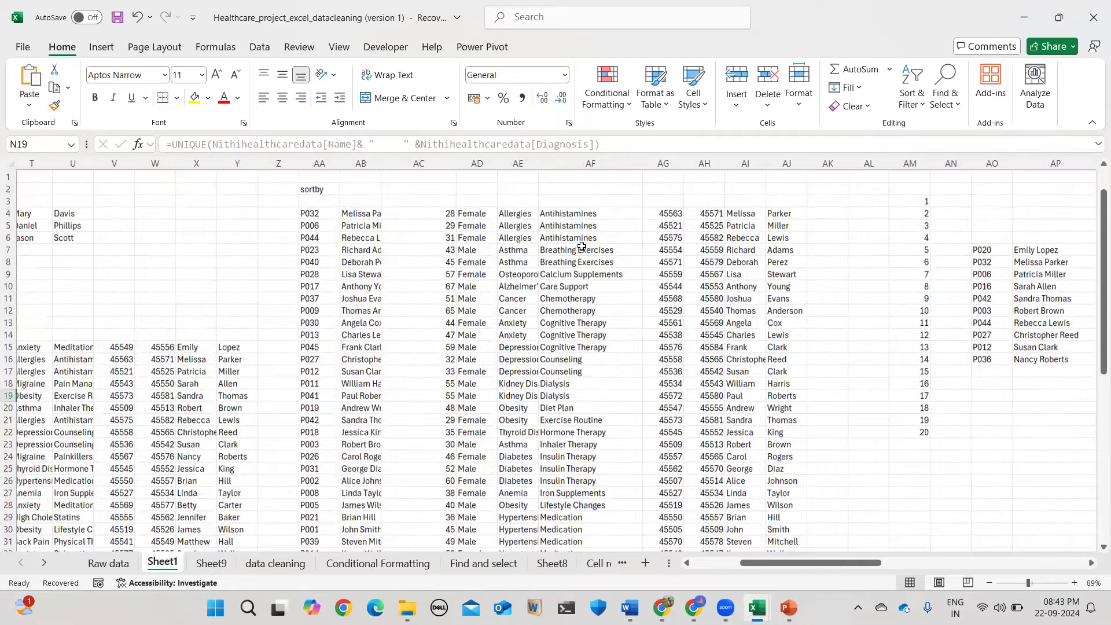
scroll(842, 376, "right", 9)
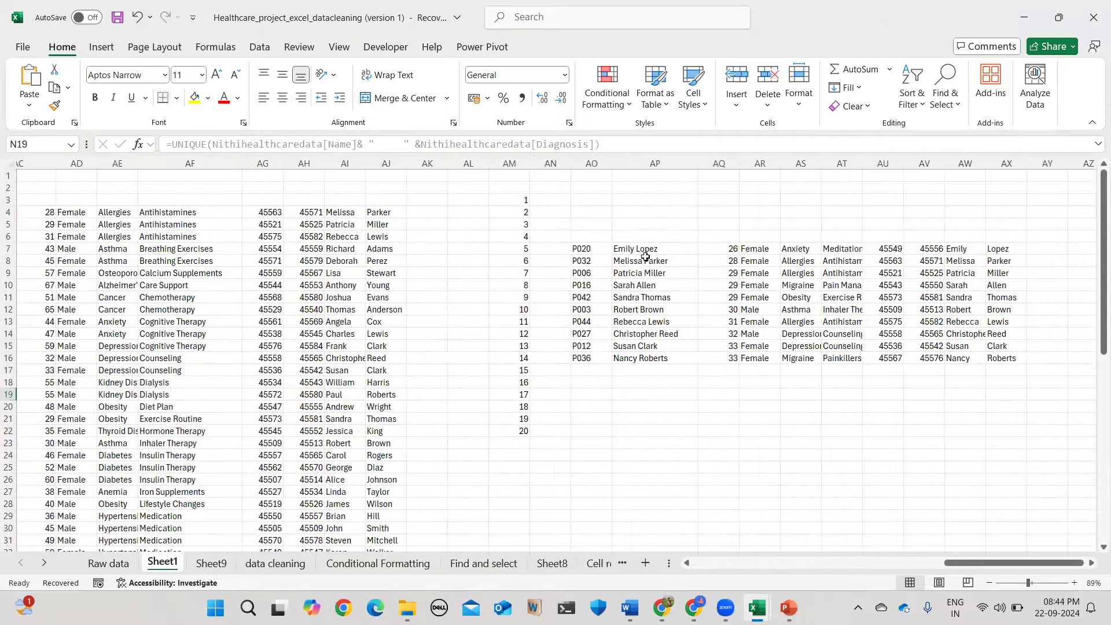
left_click(585, 249)
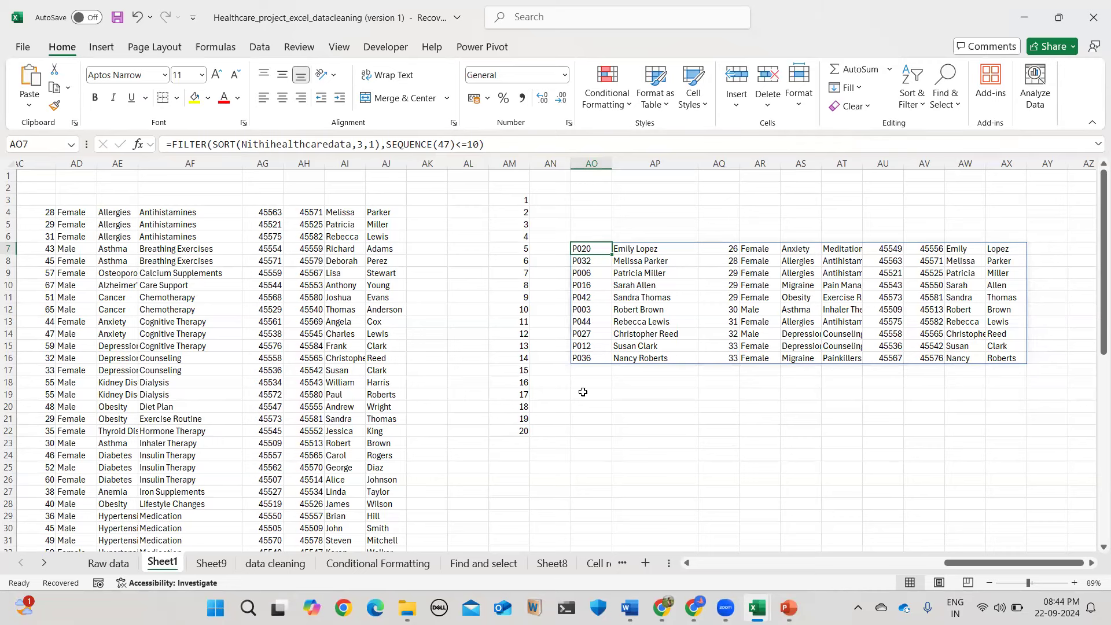
scroll(194, 361, "left", 3)
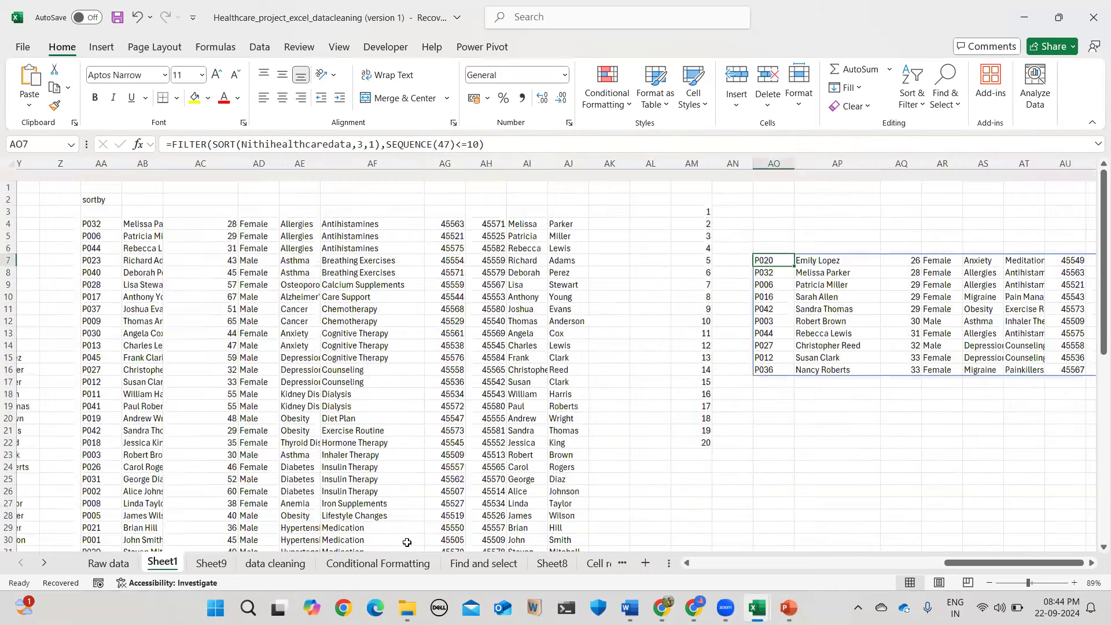
scroll(407, 542, "left", 10)
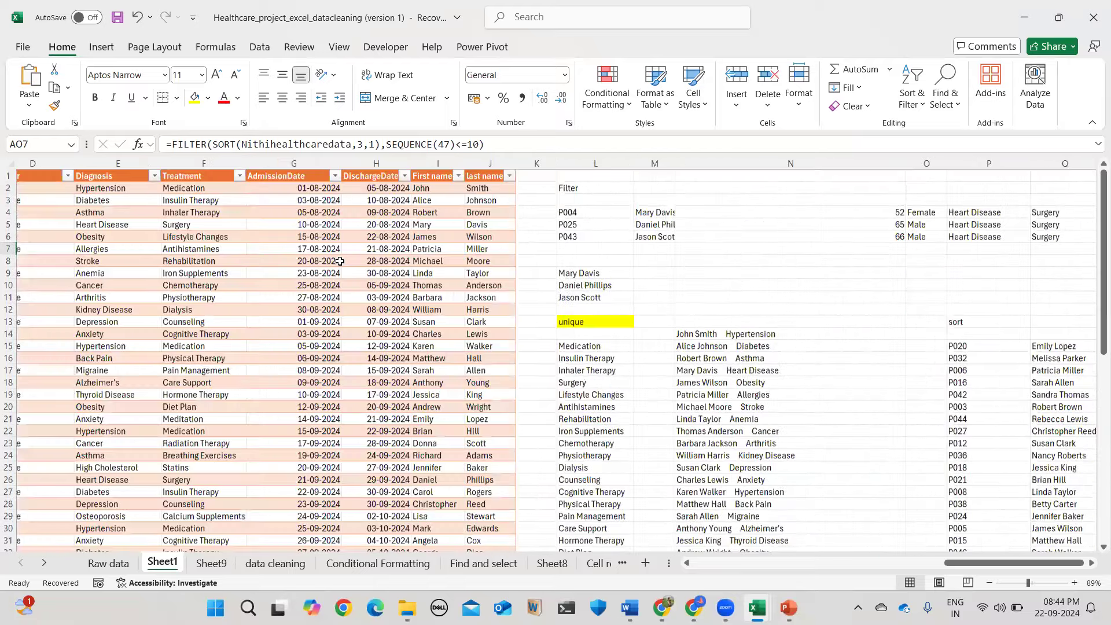
scroll(341, 261, "left", 2)
scroll(565, 351, "right", 1)
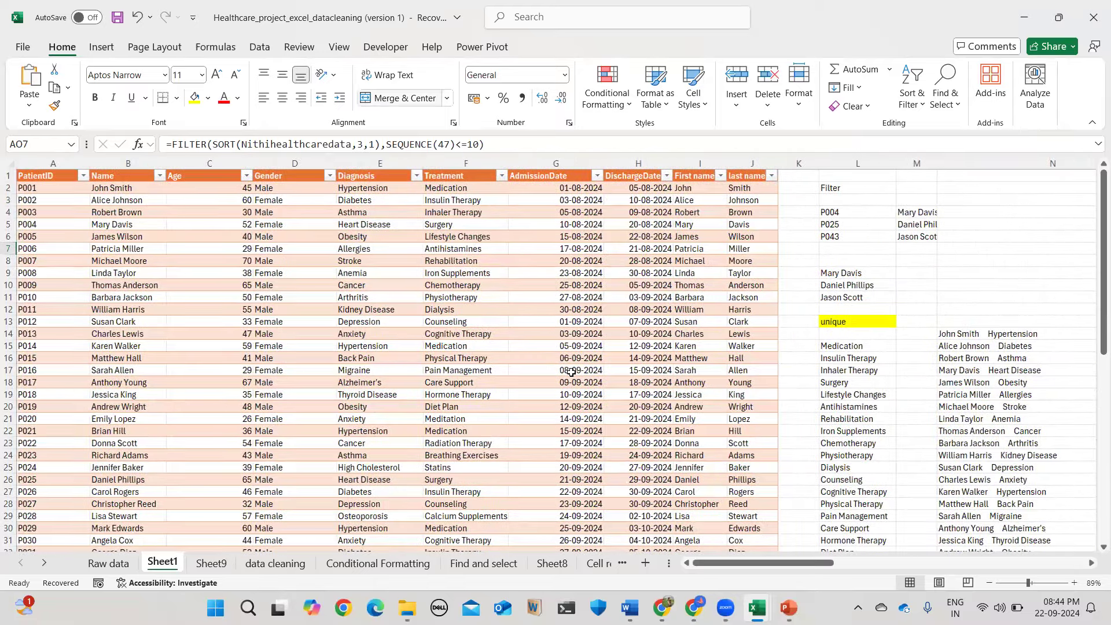
scroll(910, 328, "right", 2)
scroll(910, 328, "right", 2)
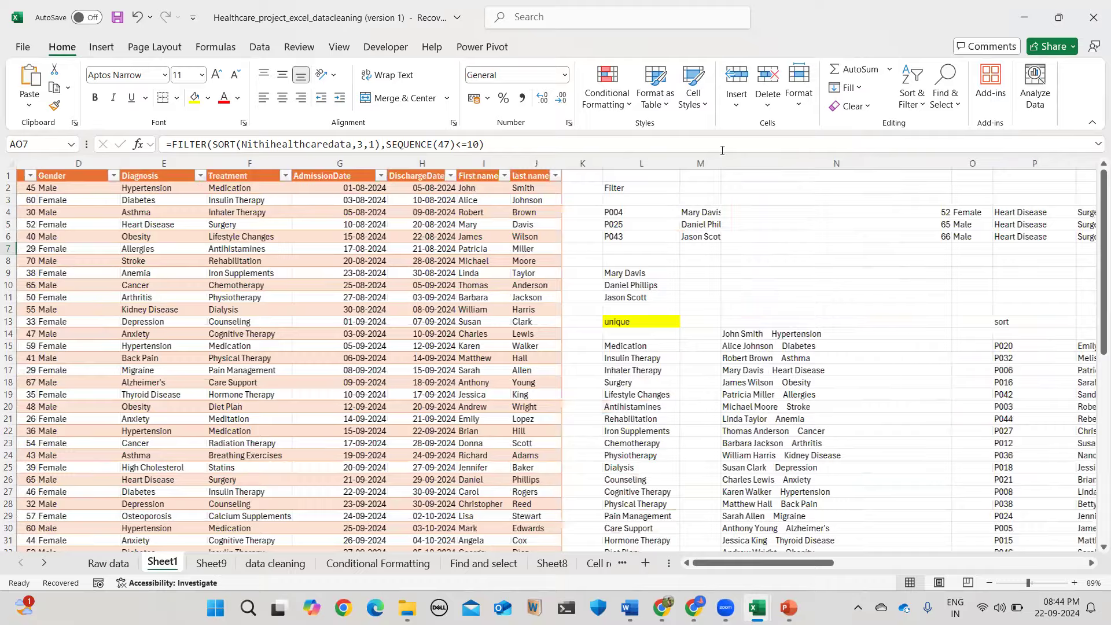
scroll(596, 520, "right", 6)
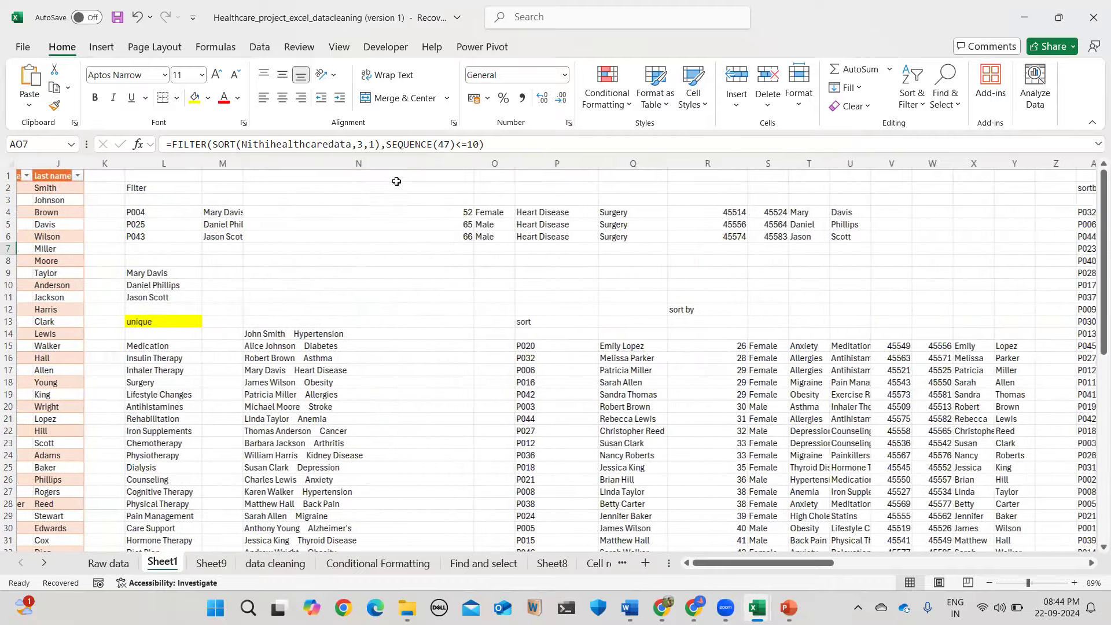
scroll(431, 155, "left", 4)
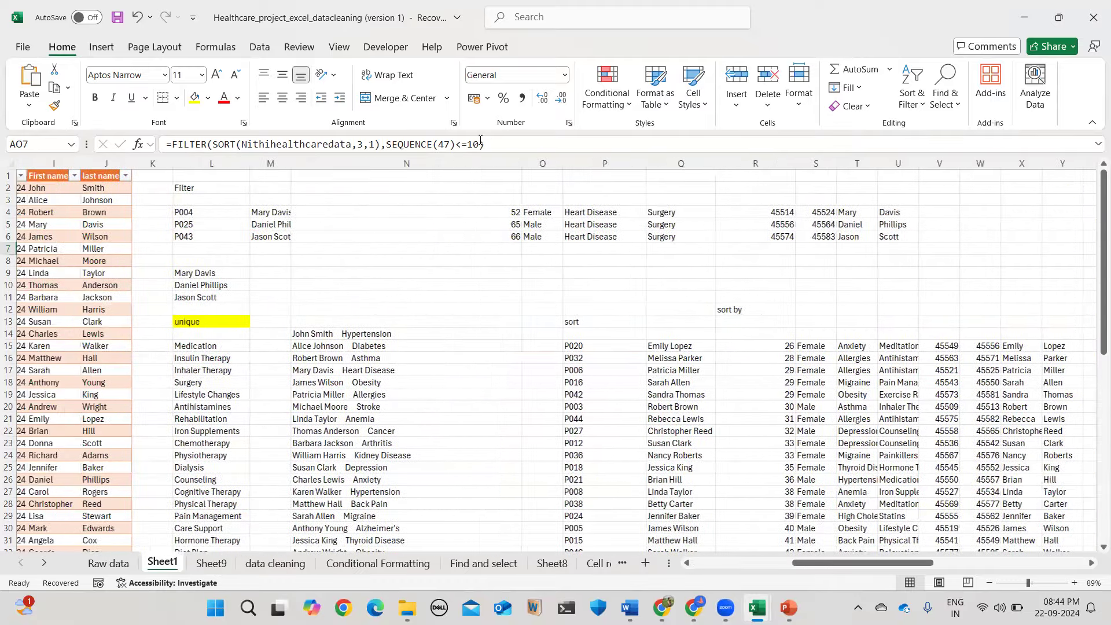
scroll(413, 156, "left", 5)
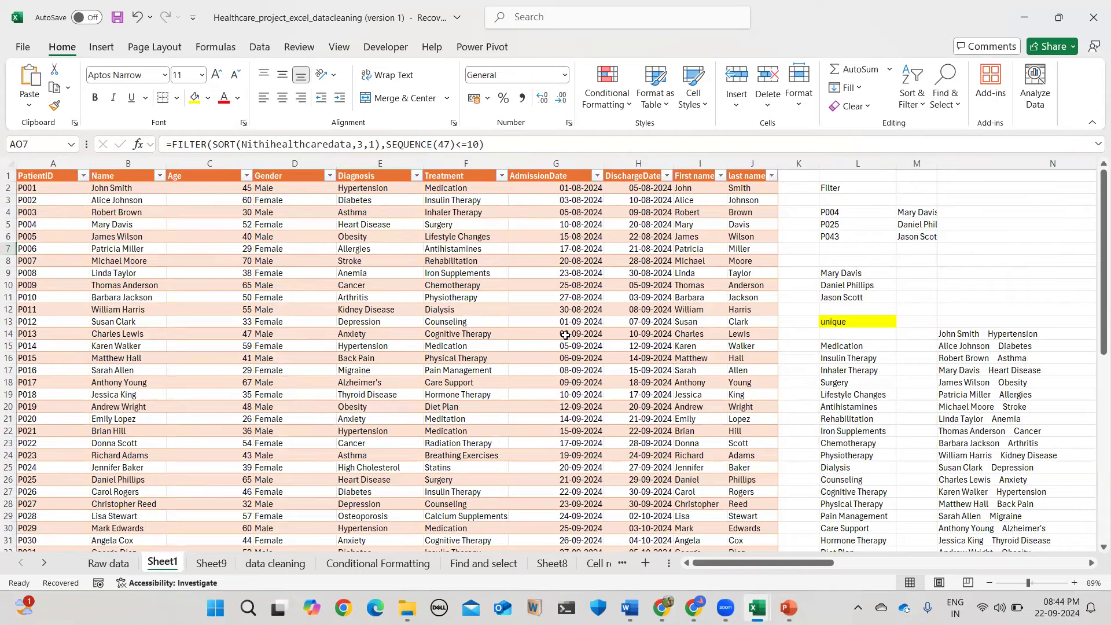
Begin adding a column C reference to AO7's SORT arguments, then discard the edit.
left_click(368, 141)
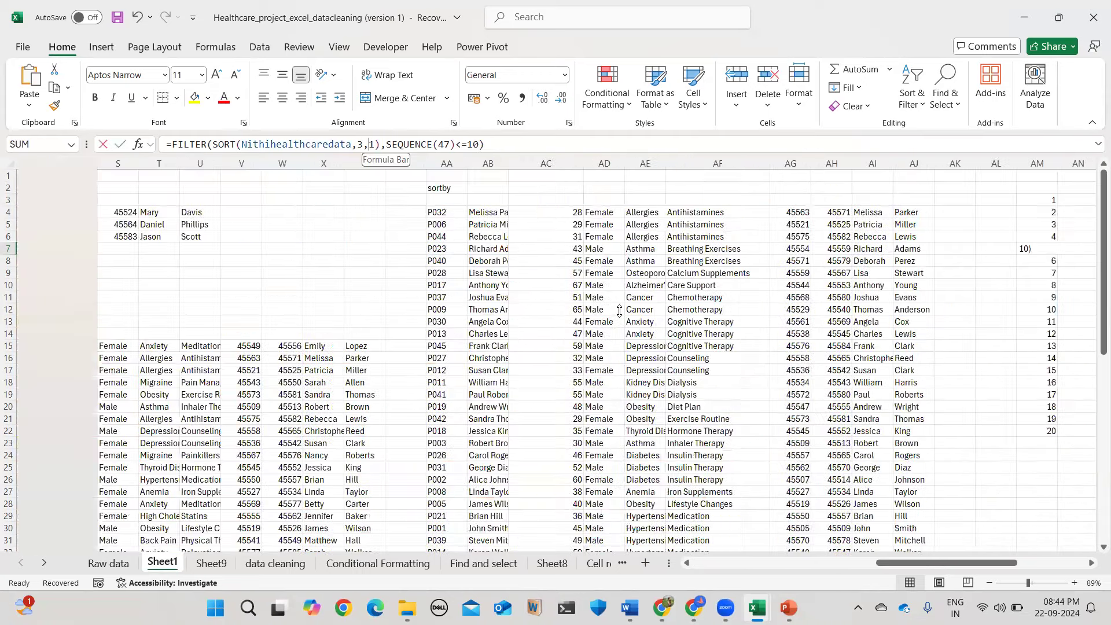
scroll(553, 243, "right", 5)
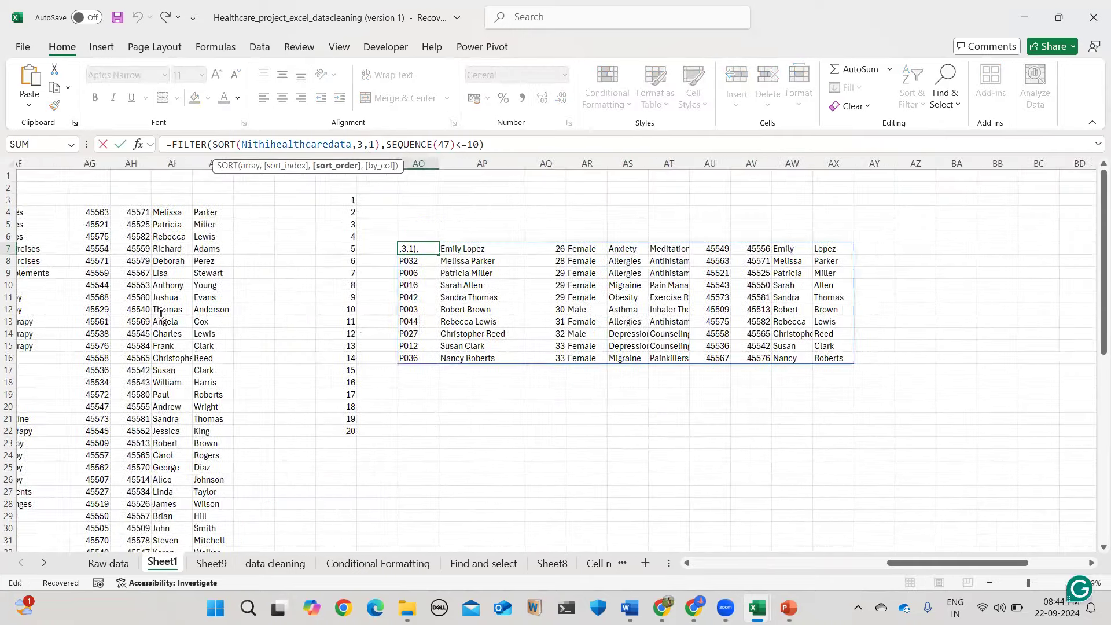
scroll(174, 313, "left", 2)
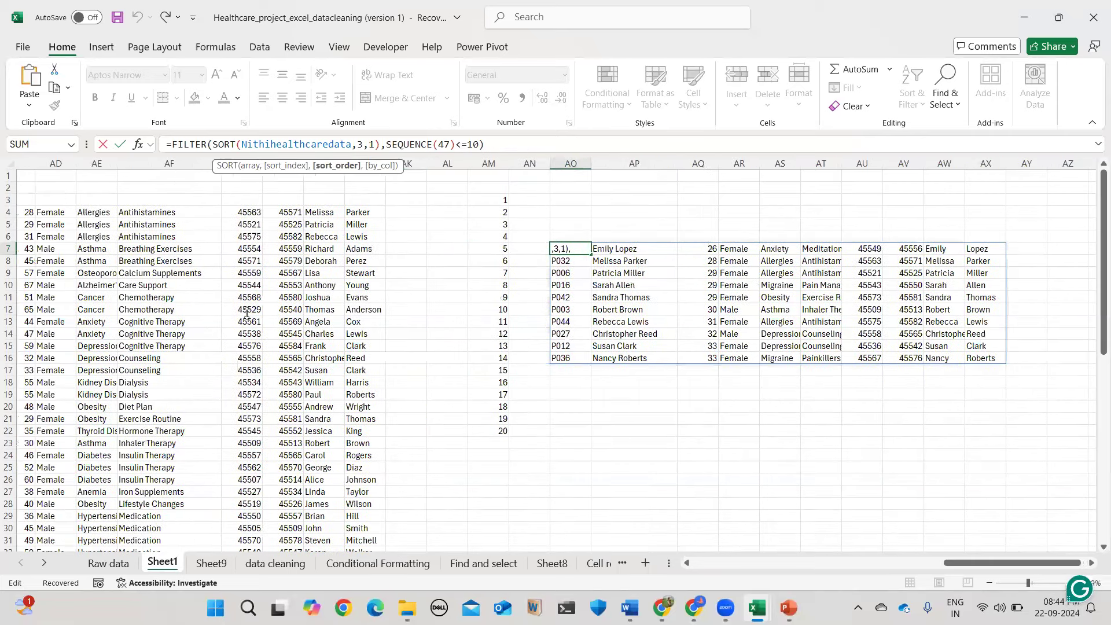
scroll(193, 203, "left", 3)
scroll(190, 155, "left", 5)
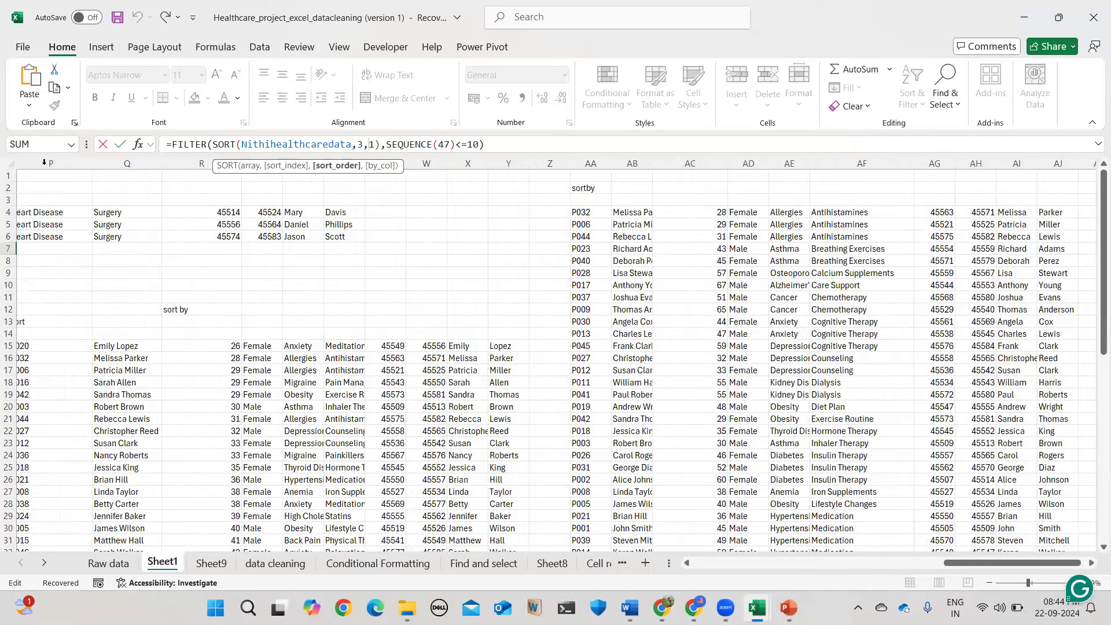
scroll(372, 236, "left", 5)
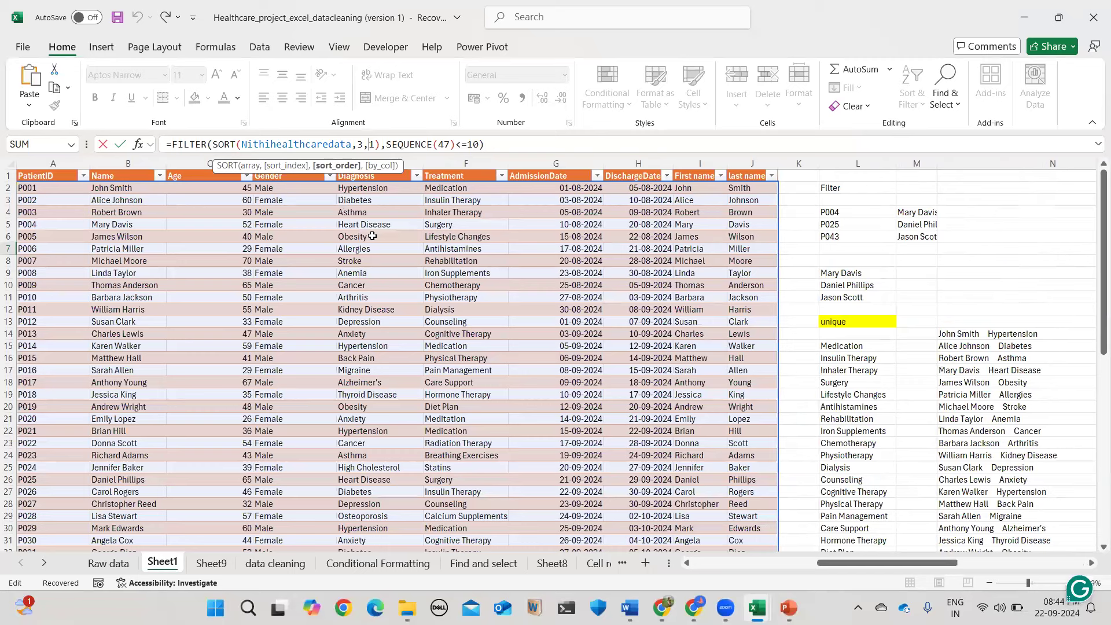
left_click(210, 164)
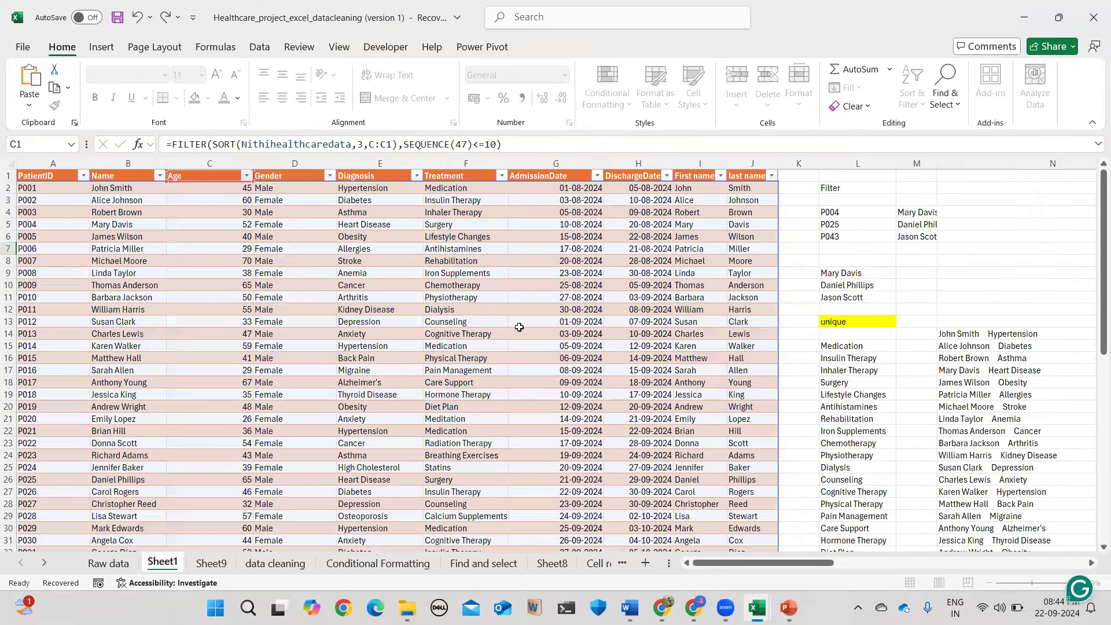
key("Escape")
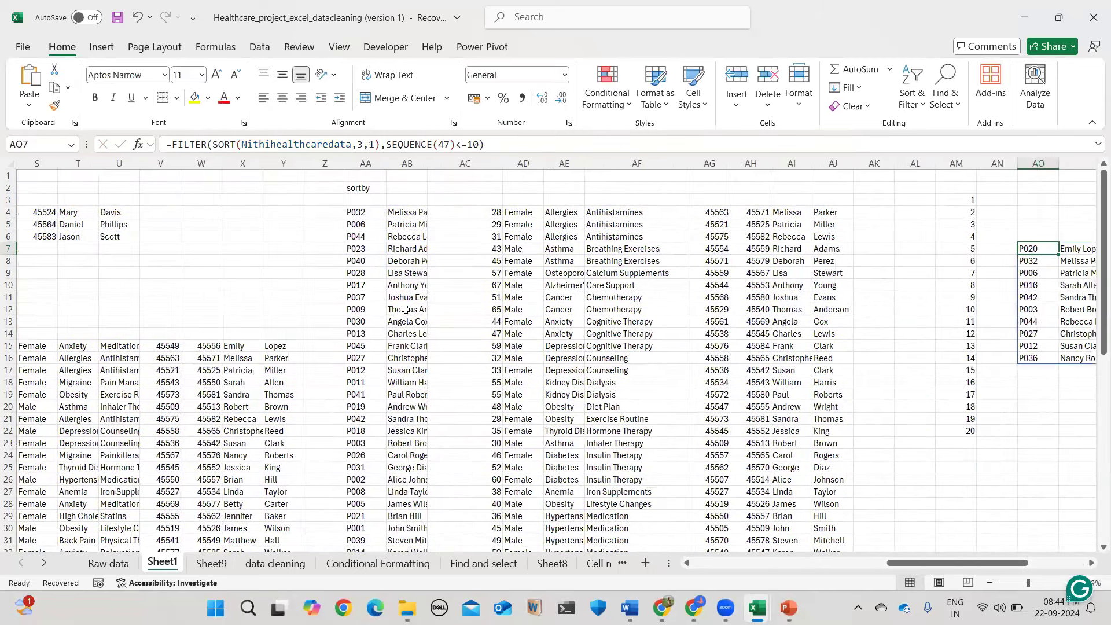
Review the ten spilled rows in AO7:AX16, confirming ages ascend from 26 to 33.
scroll(406, 310, "right", 3)
scroll(388, 216, "right", 3)
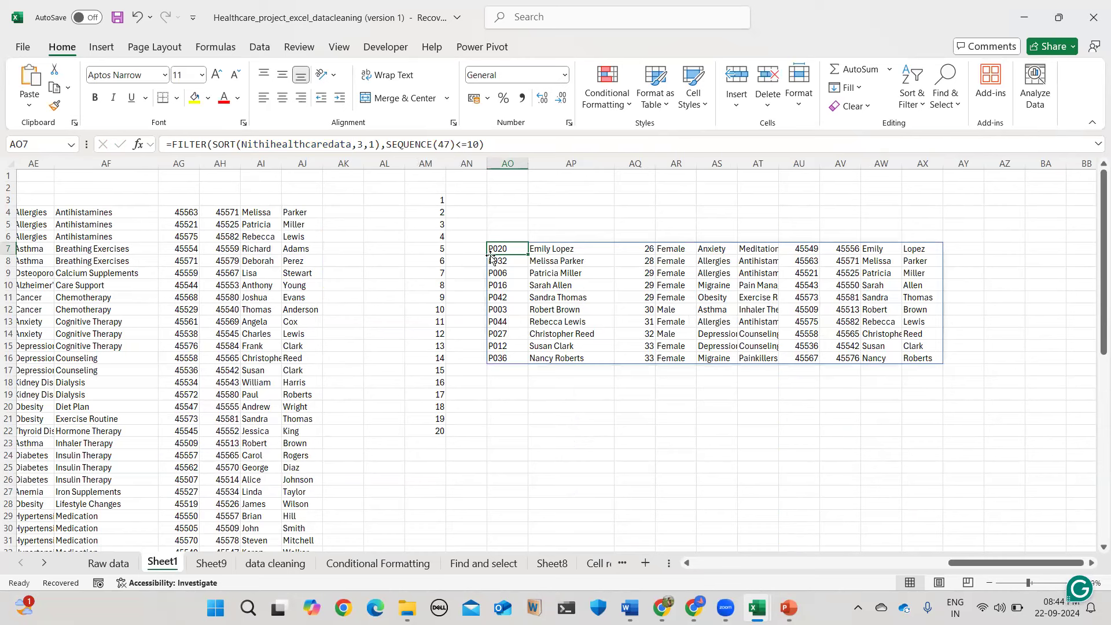
left_click(641, 247)
left_click(644, 262)
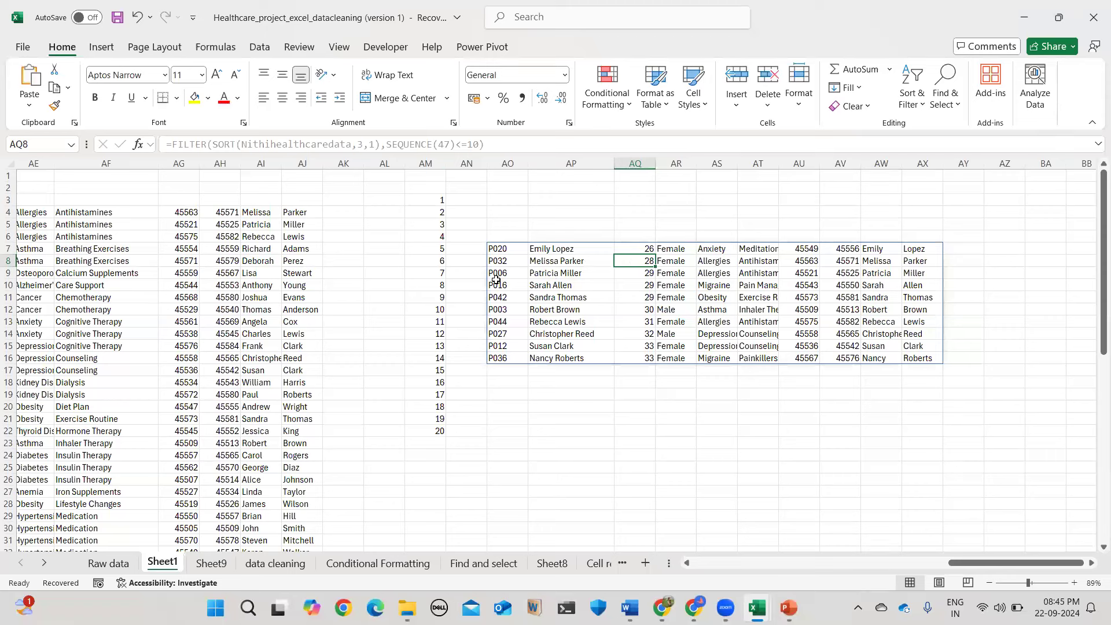
mouse_move(501, 248)
left_mouse_down()
mouse_move(818, 365)
mouse_move(895, 348)
mouse_move(929, 369)
mouse_move(929, 360)
left_mouse_up()
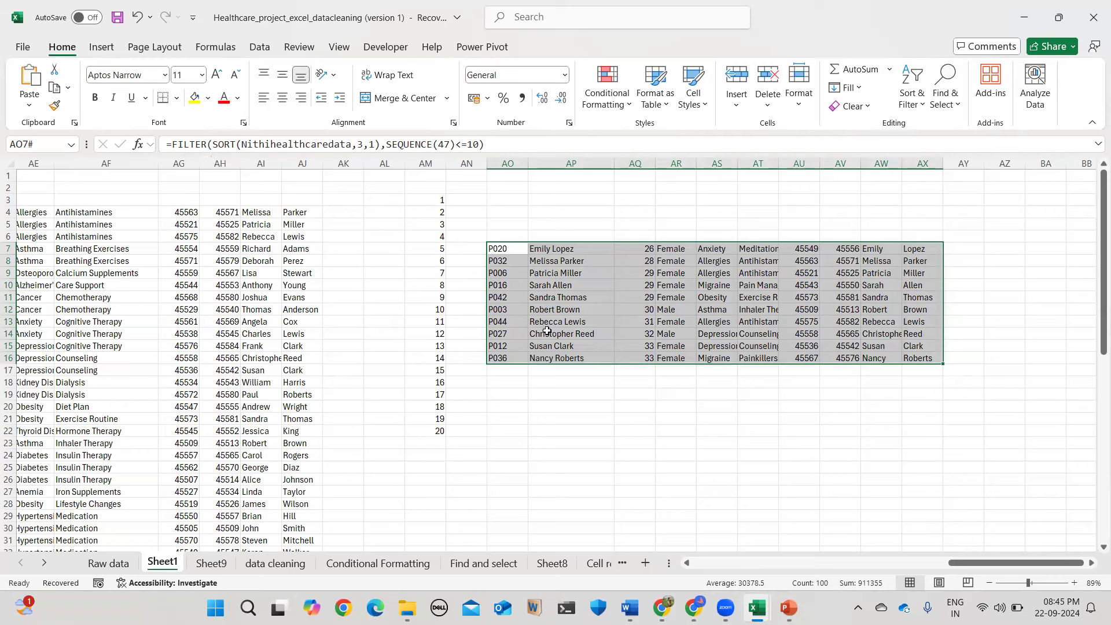
Change the SORT sort_order in AO7 from 1 to -1 for descending order.
left_click(552, 383)
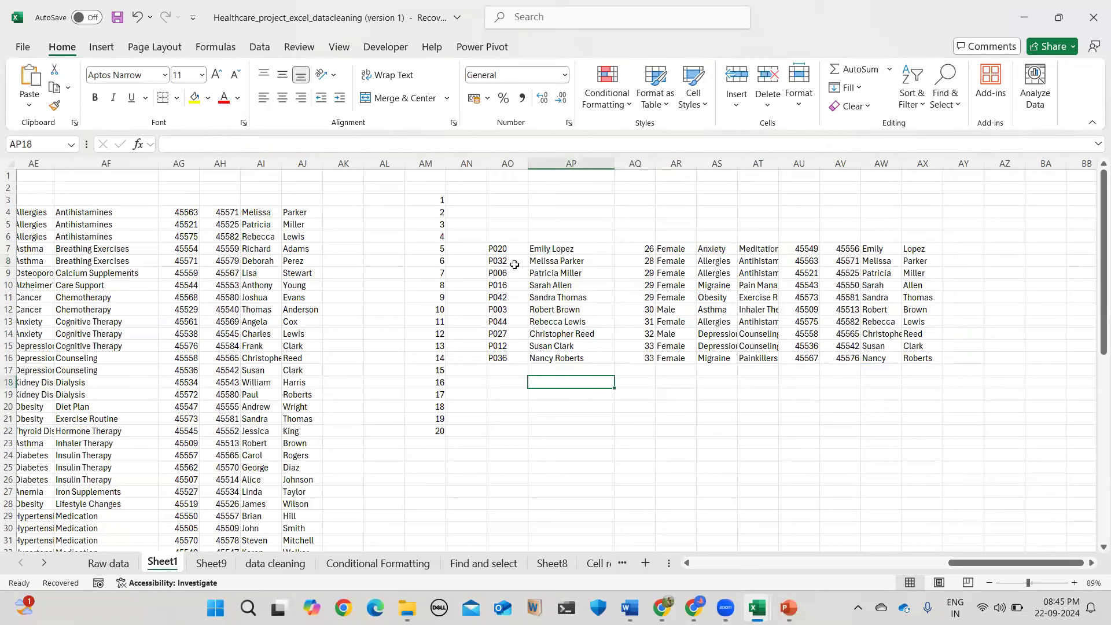
left_click(512, 252)
left_click(375, 142)
type("-1),SEQUENCE(47)<=10)")
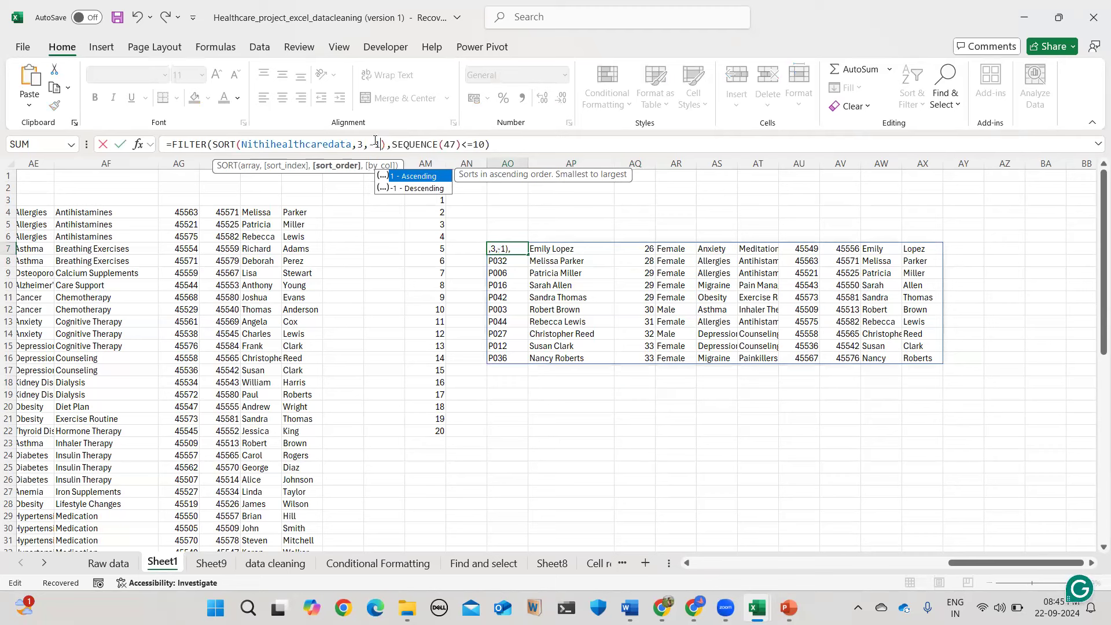
key("Down")
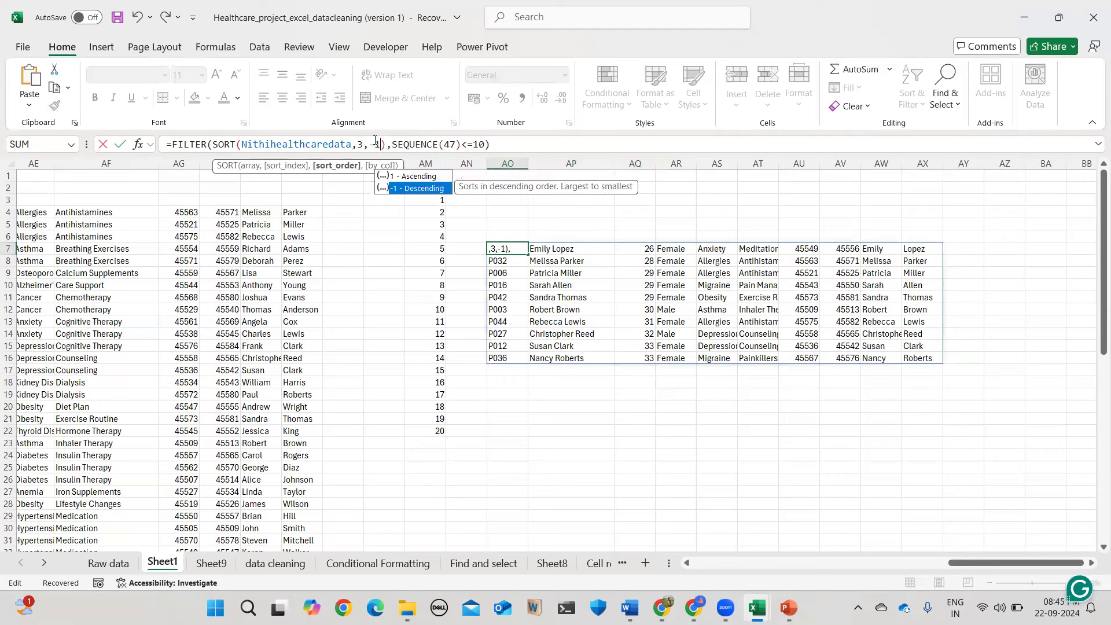
type("-")
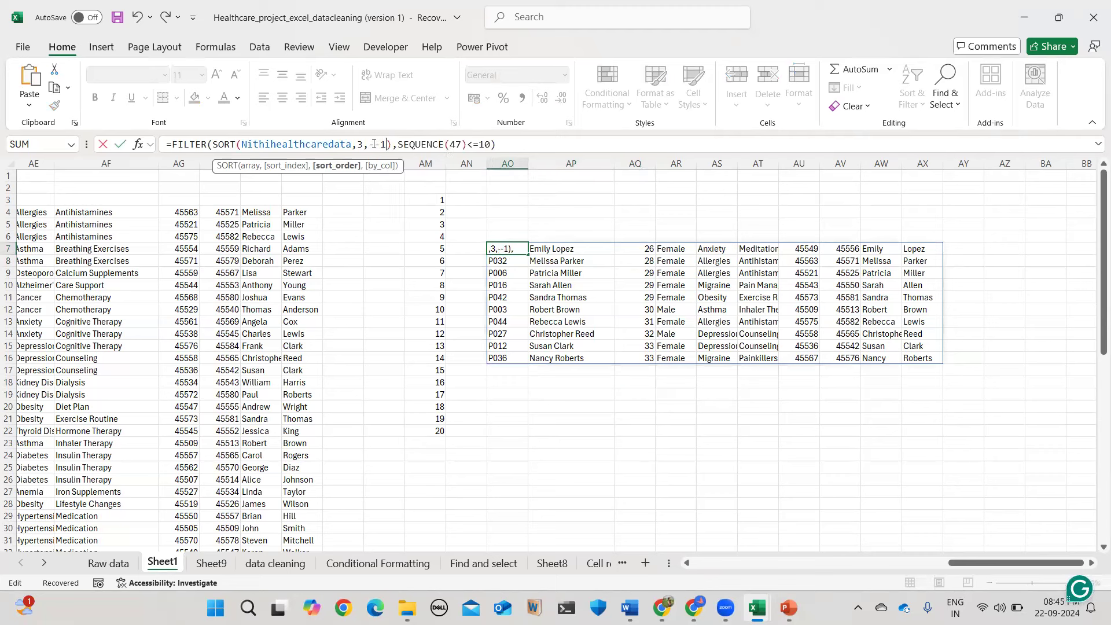
key("BackSpace")
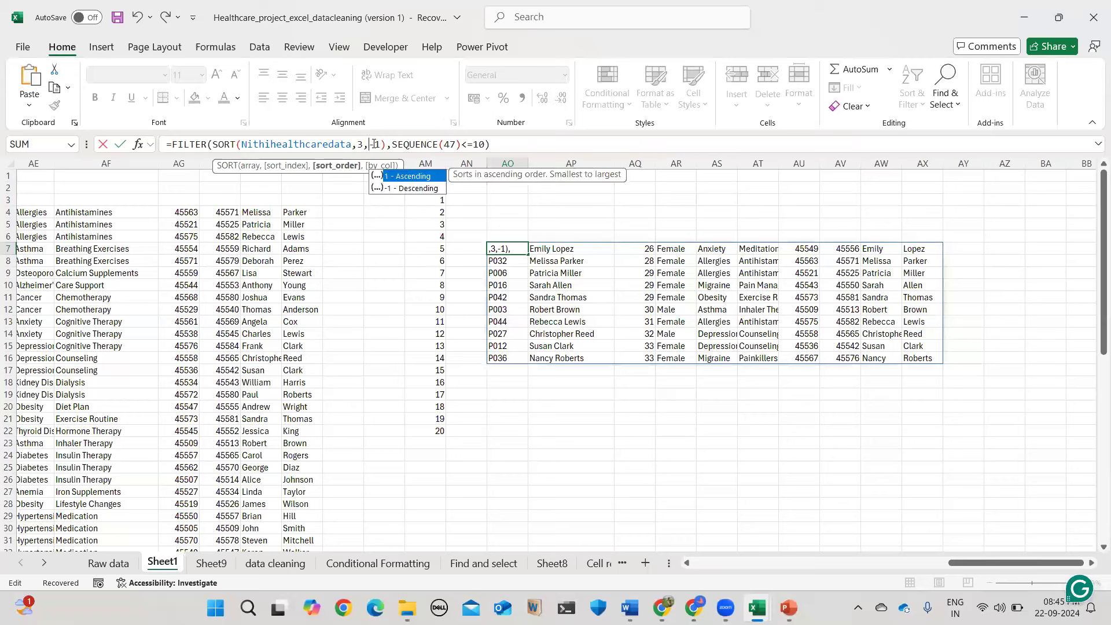
key("Return")
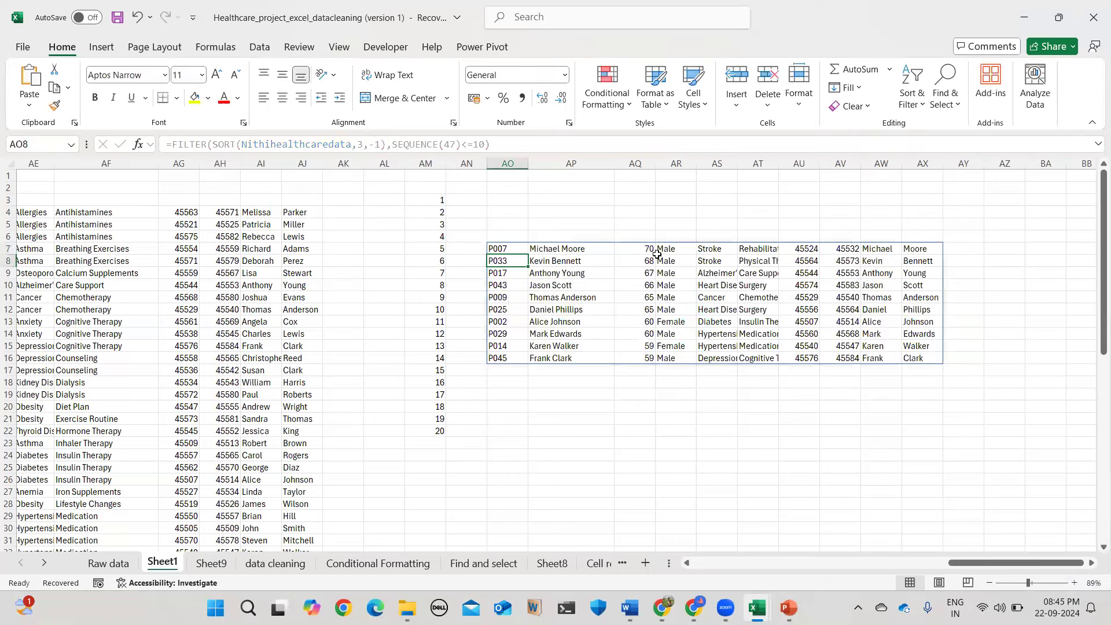
Check the results now run from age 70 down to 59.
left_click(635, 250)
left_click(638, 269)
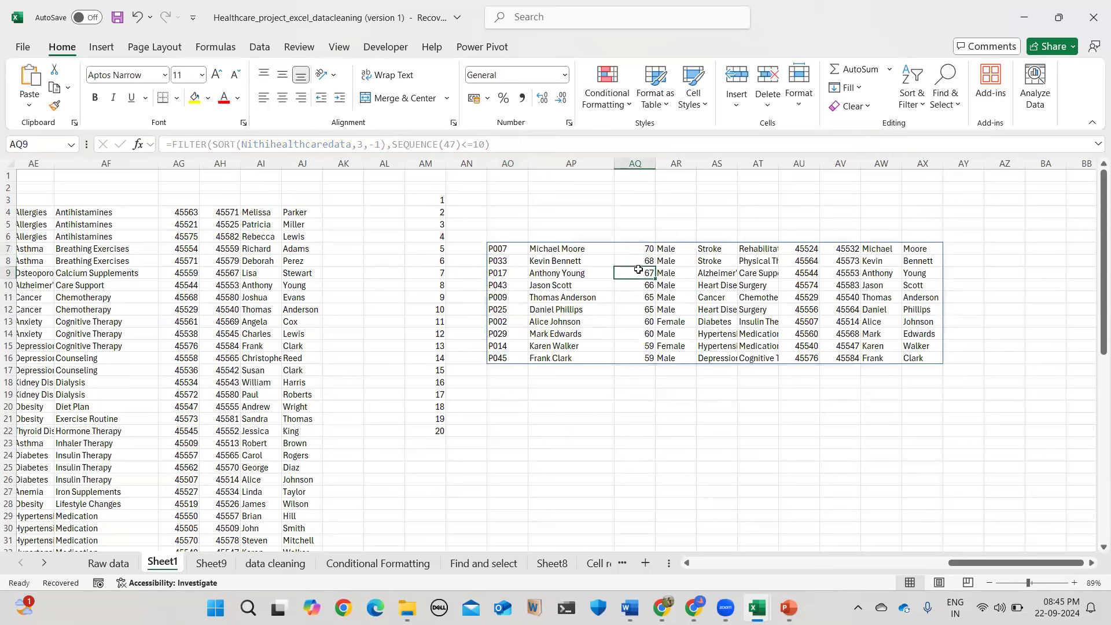
left_click(643, 306)
left_click(651, 342)
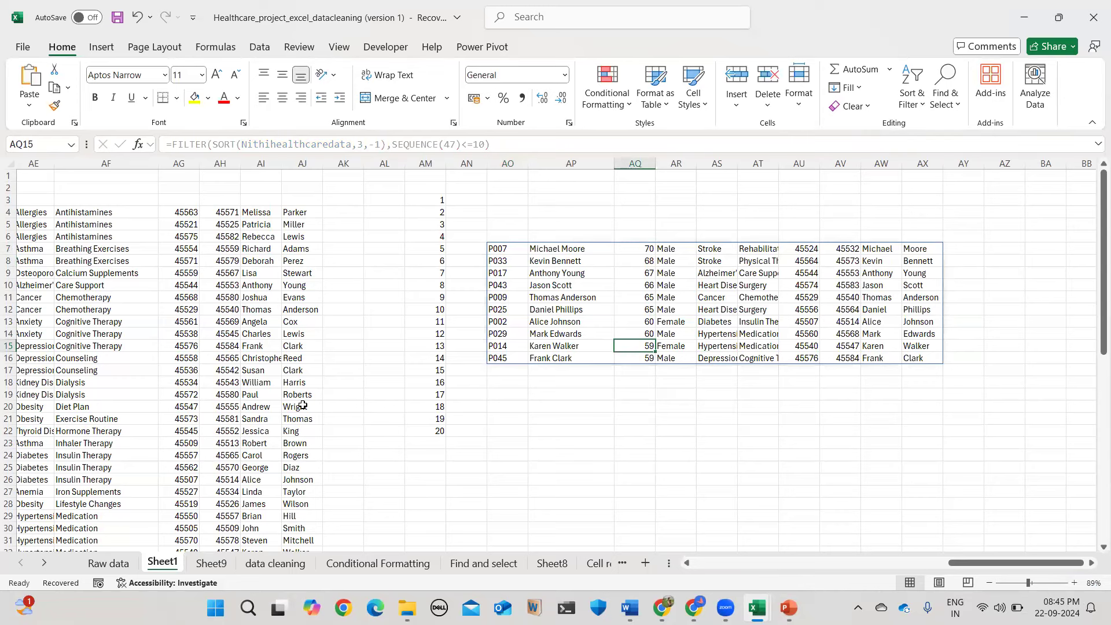
Select the Heart Disease FILTER formula in L4 and make column N narrower.
scroll(303, 405, "left", 5)
scroll(291, 176, "left", 3)
scroll(387, 211, "left", 6)
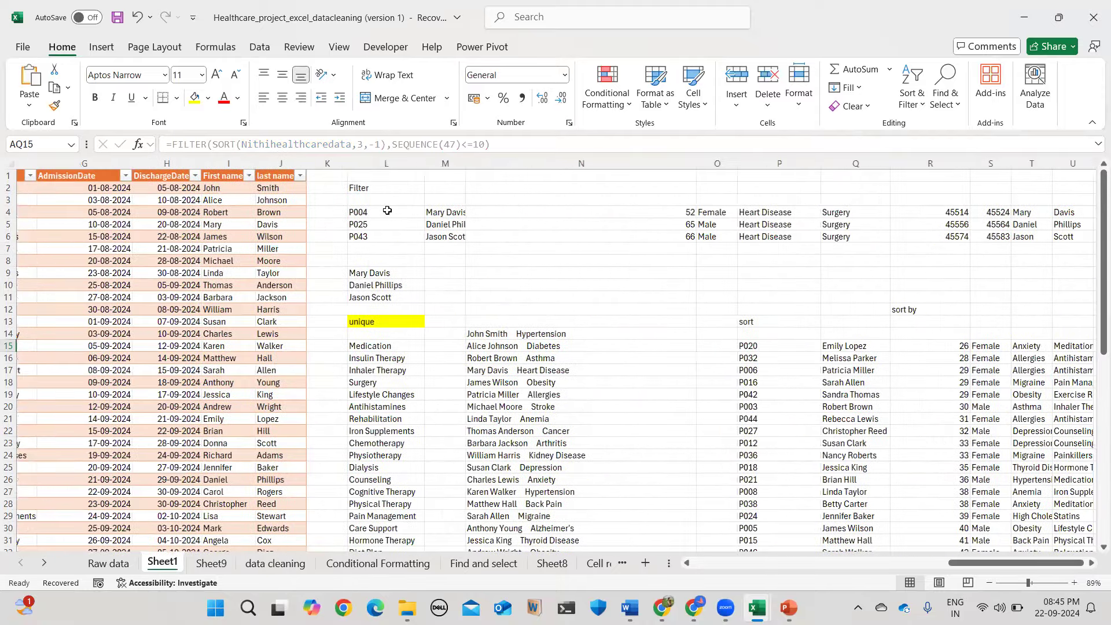
left_click(387, 212)
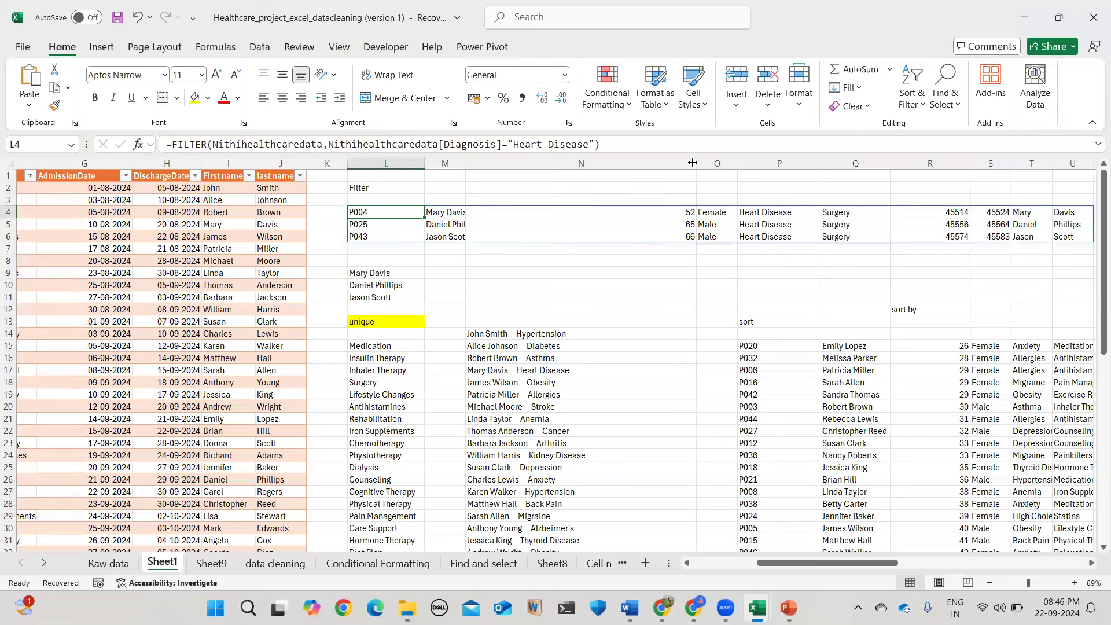
left_click_drag(693, 162, 548, 168)
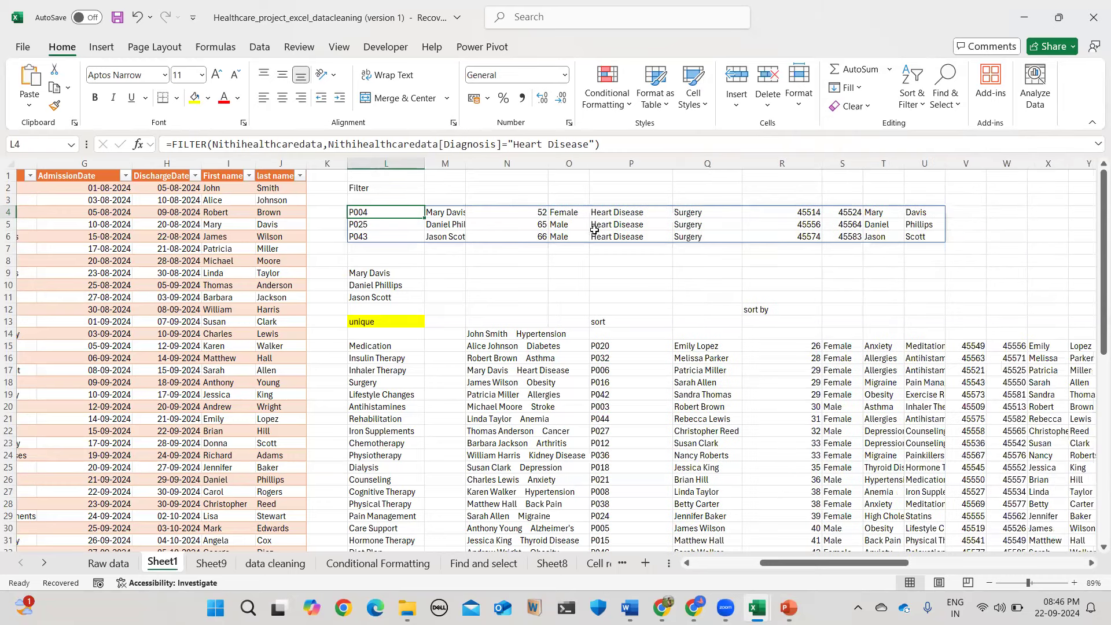
Walk through the L4 FILTER formula and the table's Diagnosis column.
left_click_drag(605, 145, 162, 149)
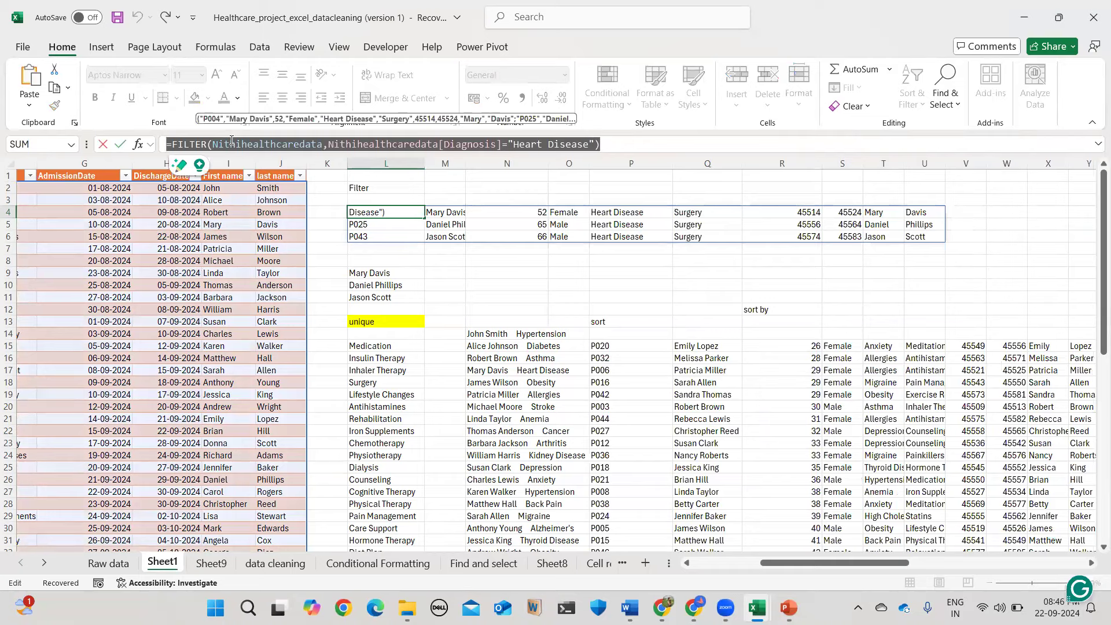
scroll(174, 302, "left", 3)
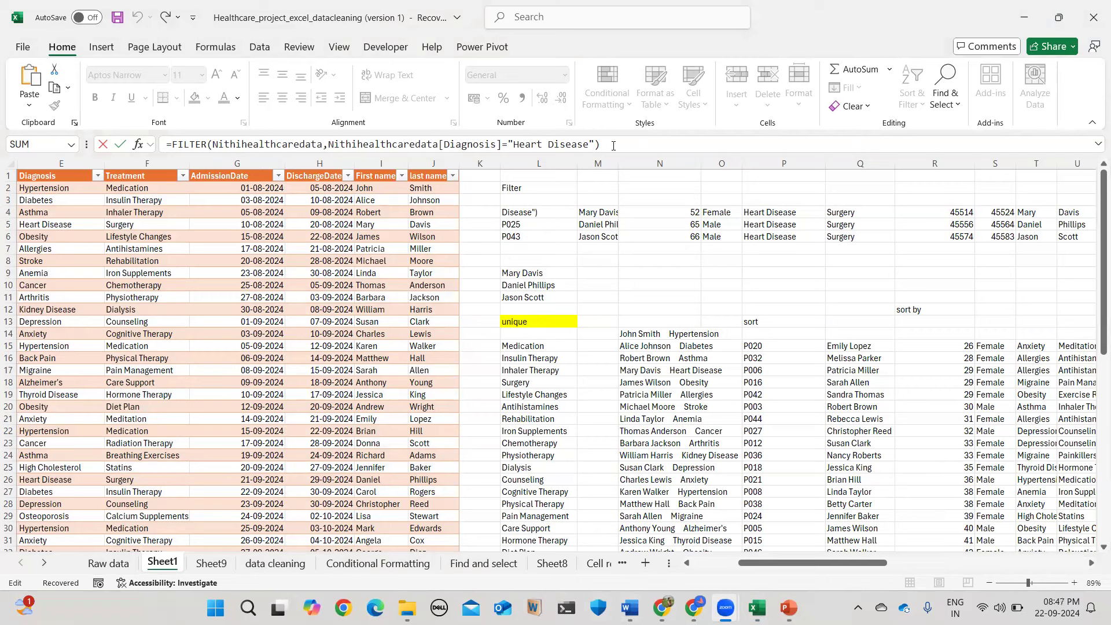
left_click_drag(613, 145, 118, 129)
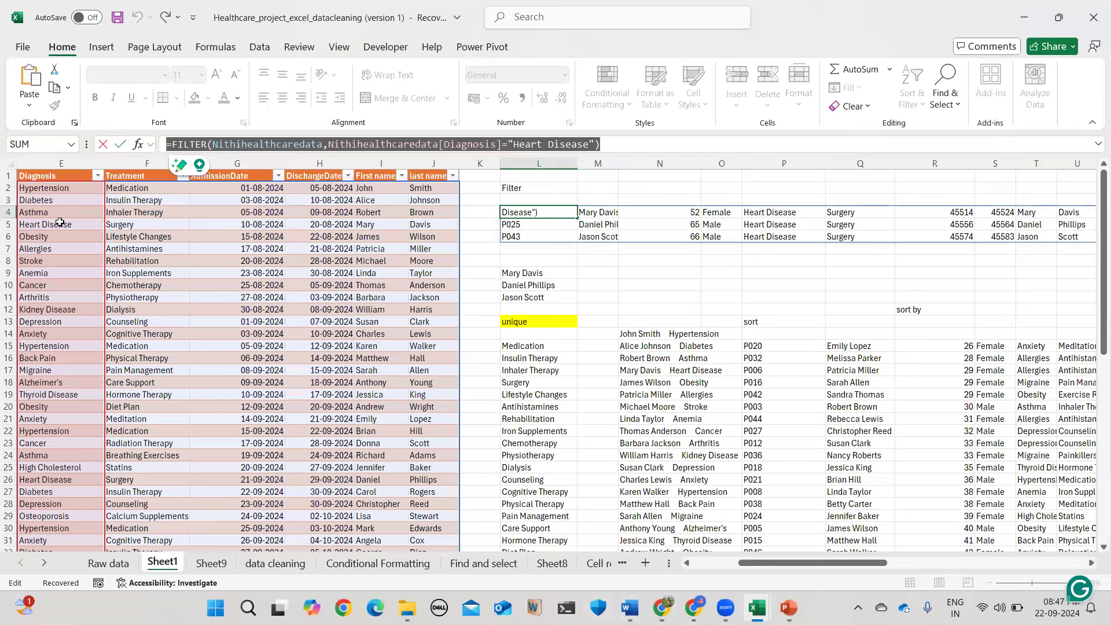
scroll(60, 223, "left", 3)
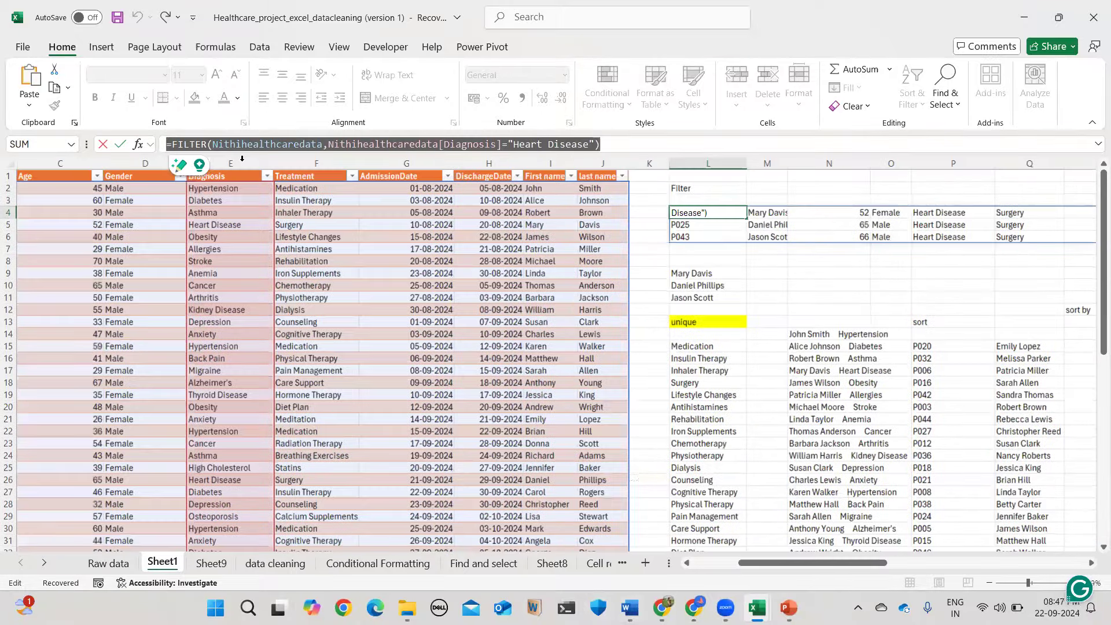
left_click(242, 158)
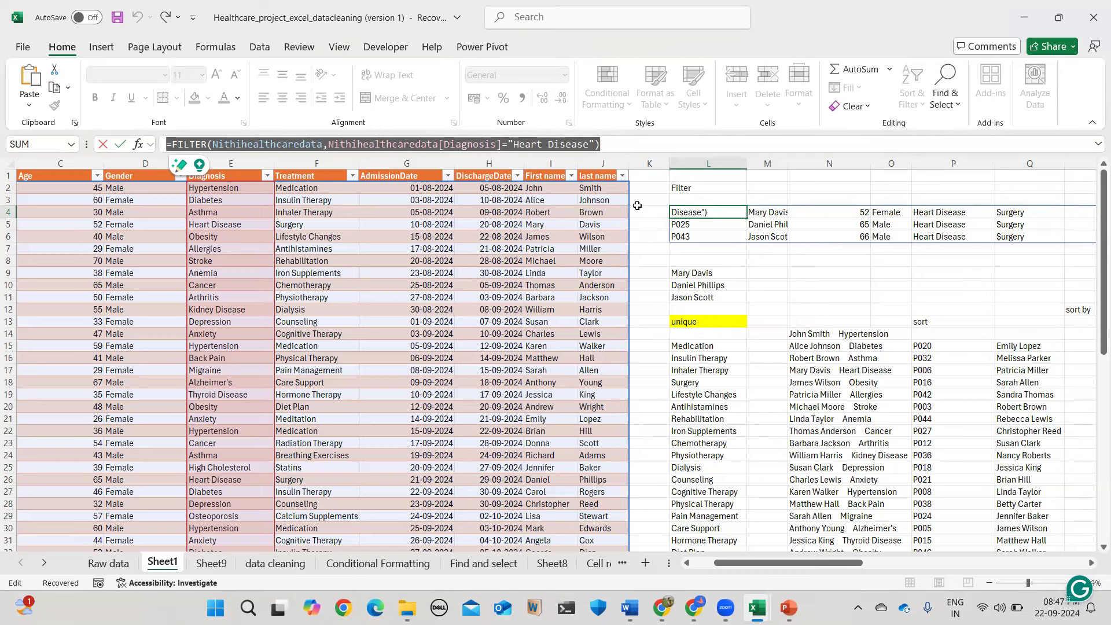
scroll(637, 206, "right", 5)
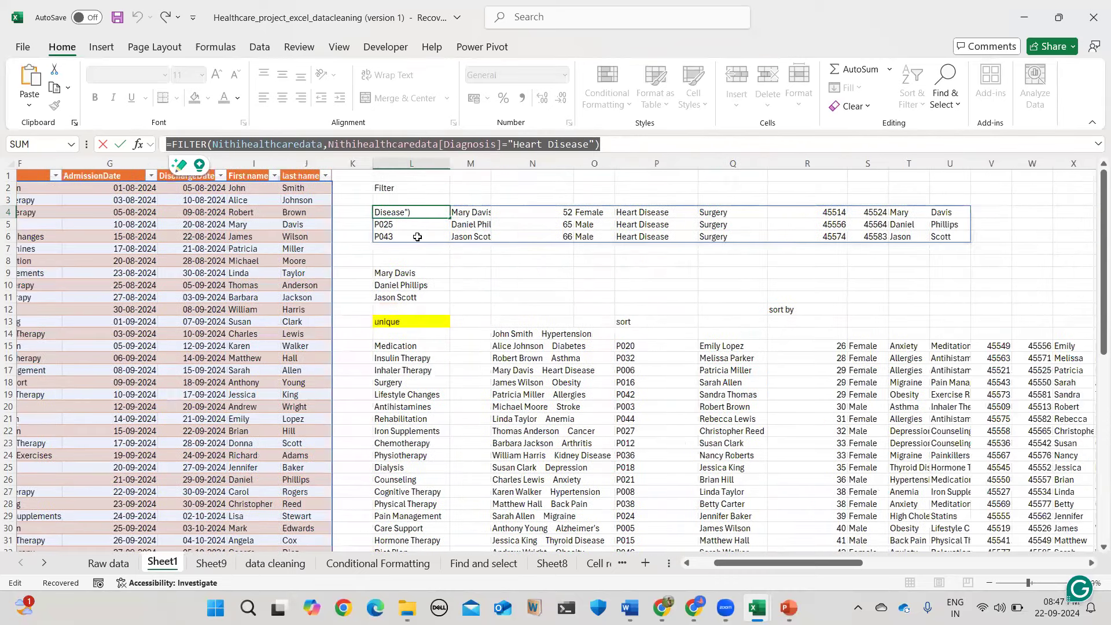
Cancel the stray edit and widen column M to show full patient names.
left_click(471, 162)
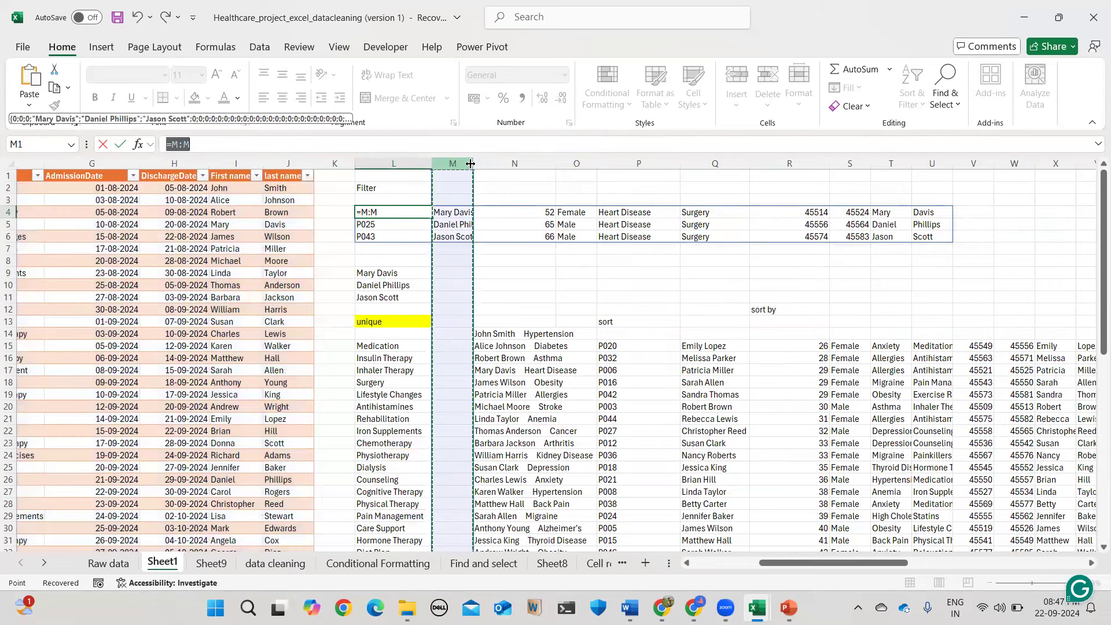
key("Escape")
left_click_drag(471, 164, 505, 163)
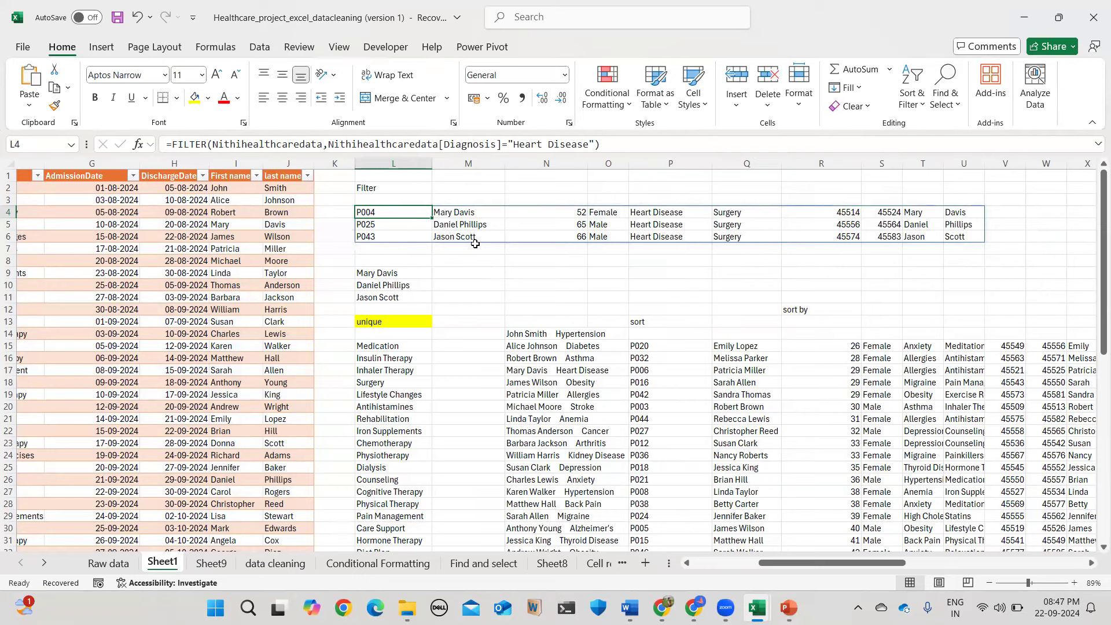
scroll(475, 243, "down", 3)
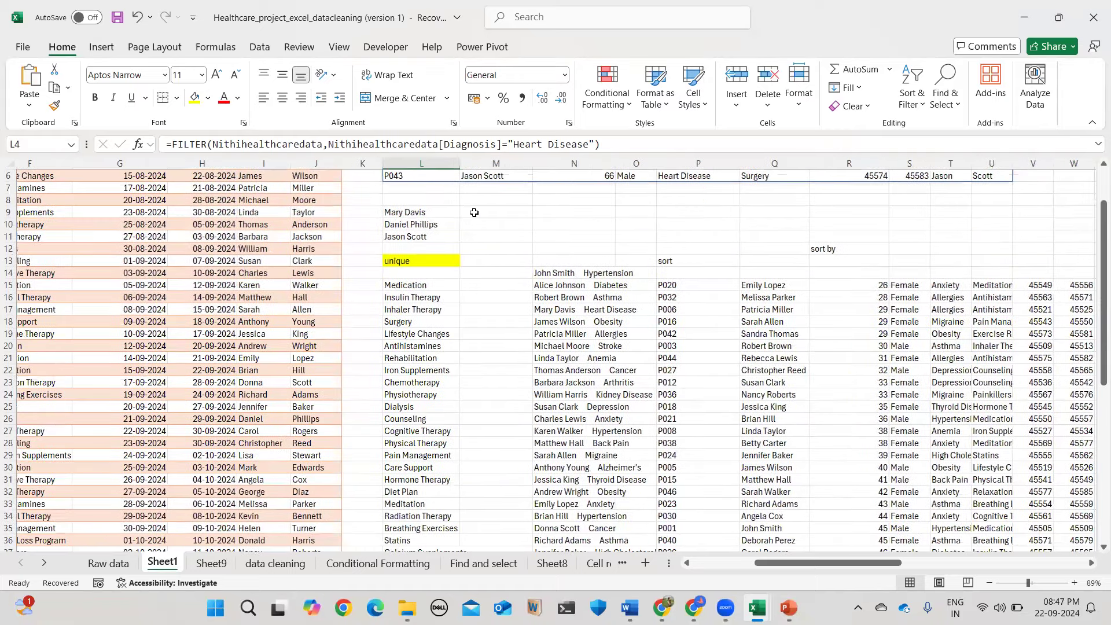
scroll(424, 243, "up", 1)
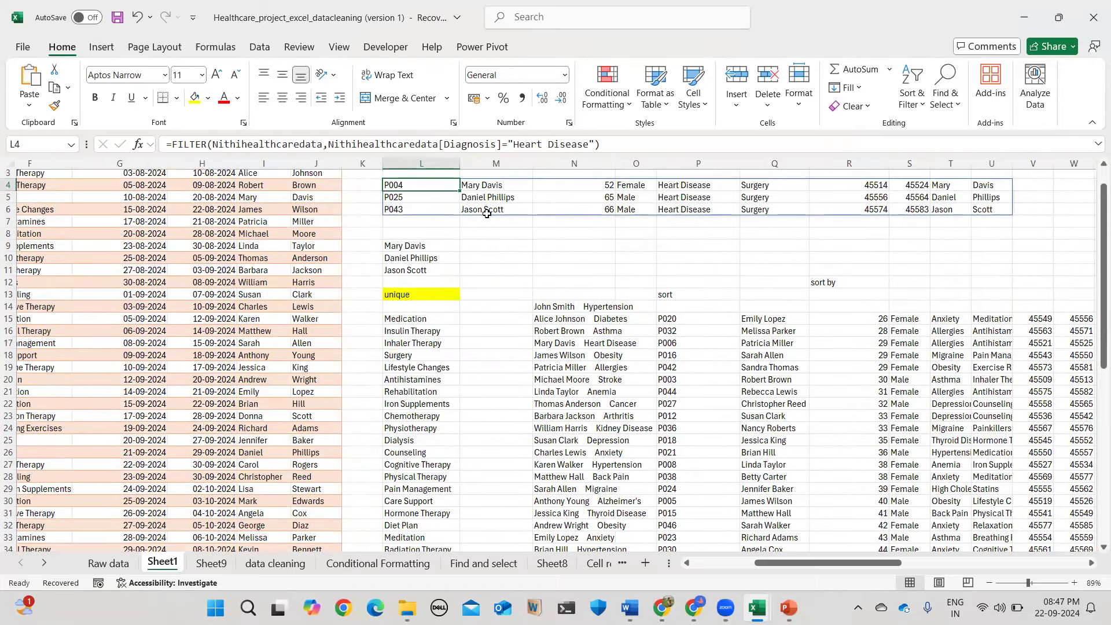
left_click(415, 246)
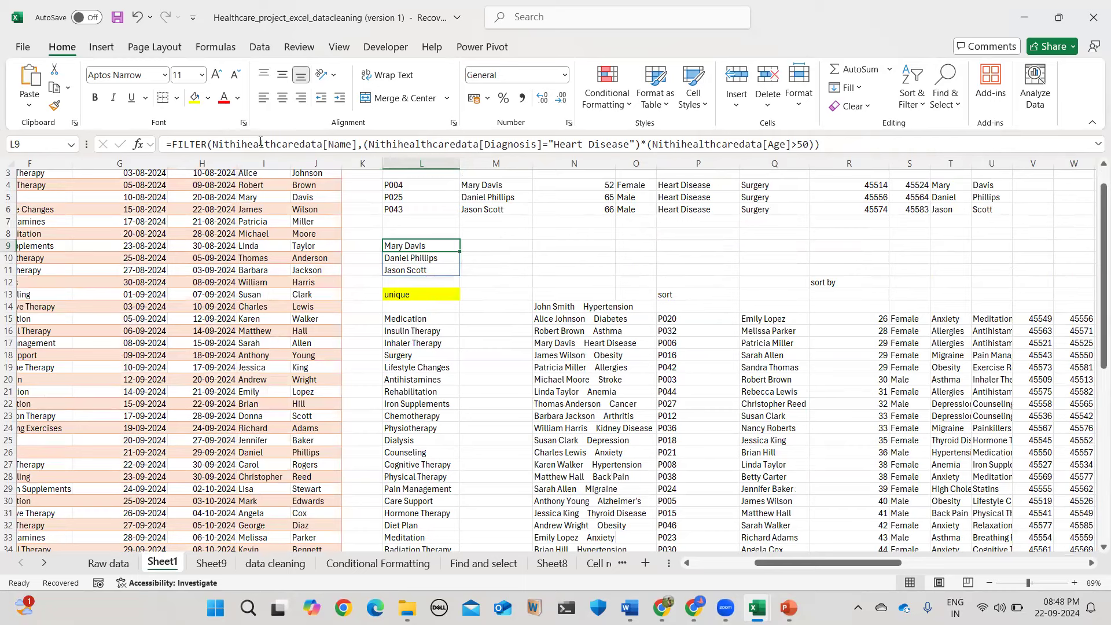
left_click_drag(165, 143, 955, 146)
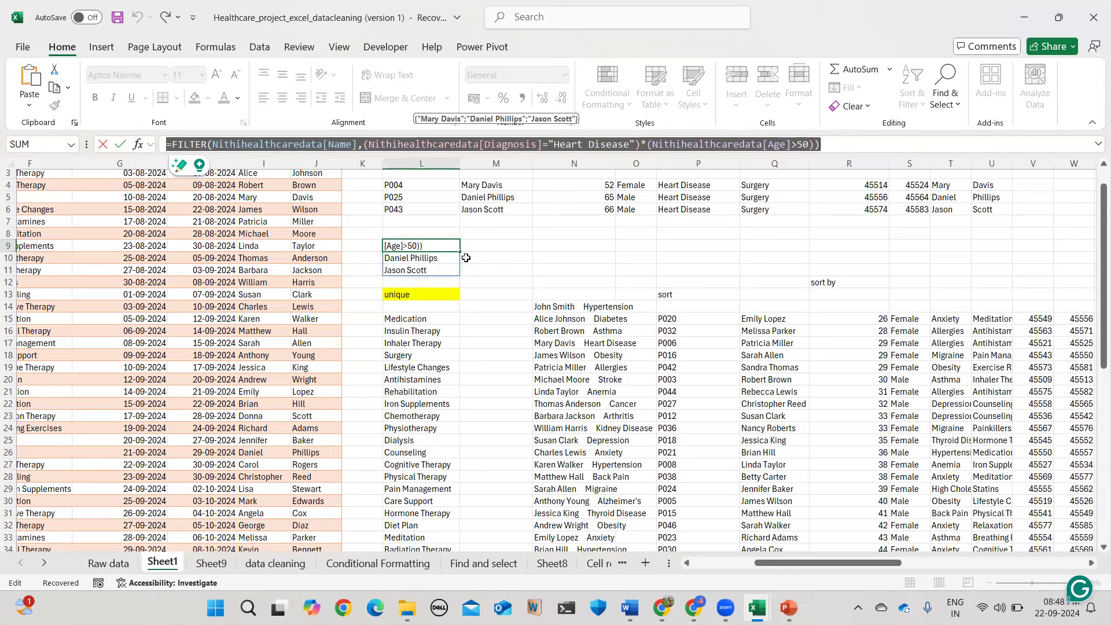
type("=")
left_click(520, 251)
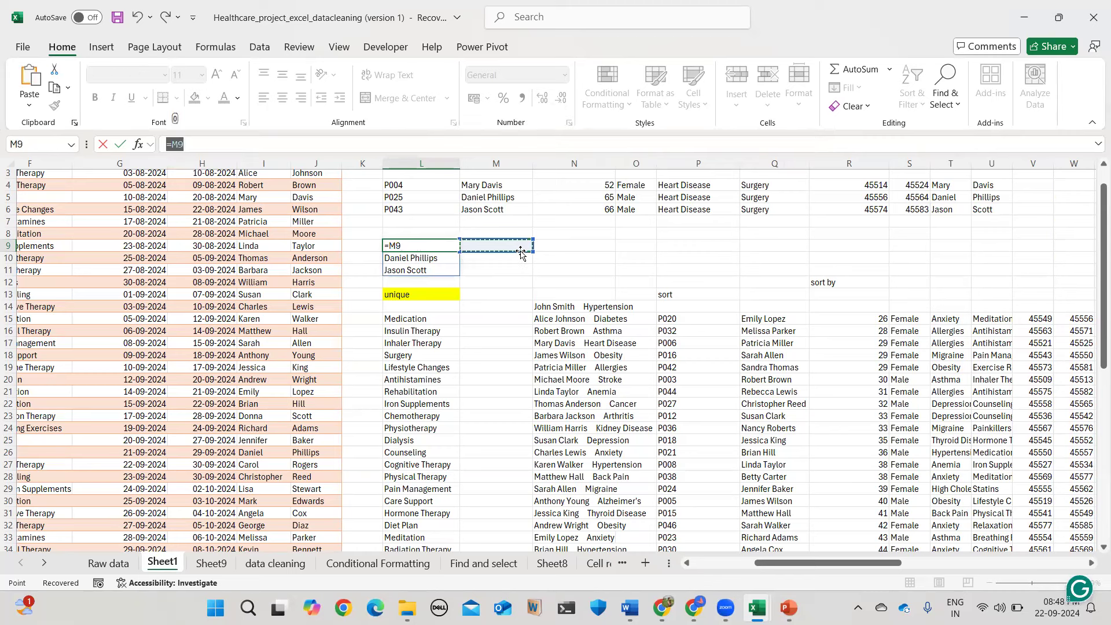
key("Escape")
left_click_drag(408, 246, 417, 271)
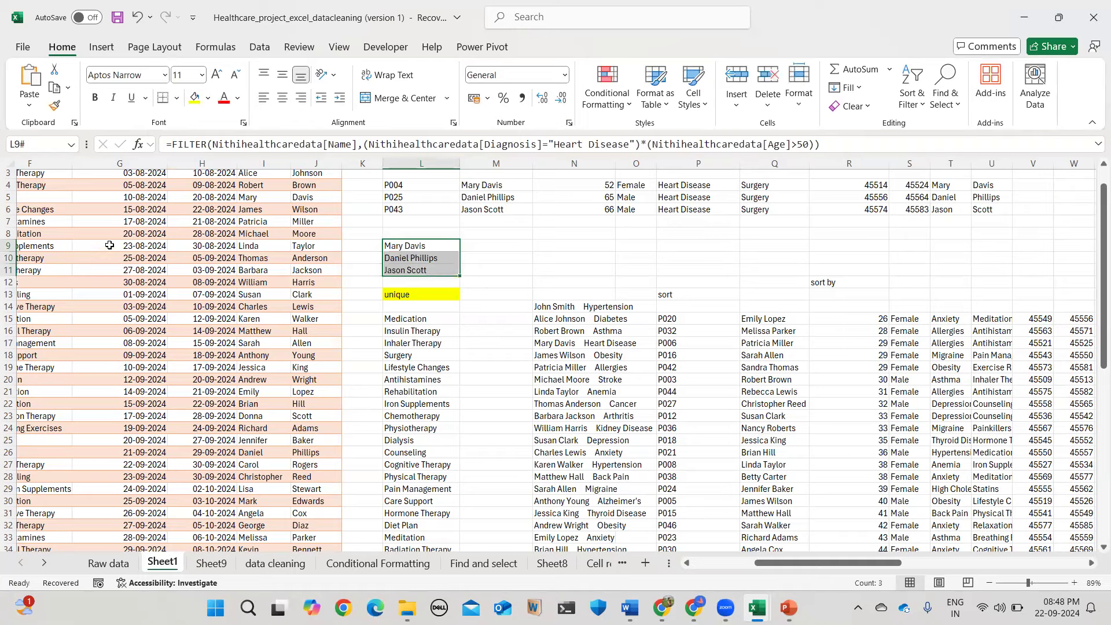
scroll(110, 245, "left", 1)
scroll(200, 230, "left", 5)
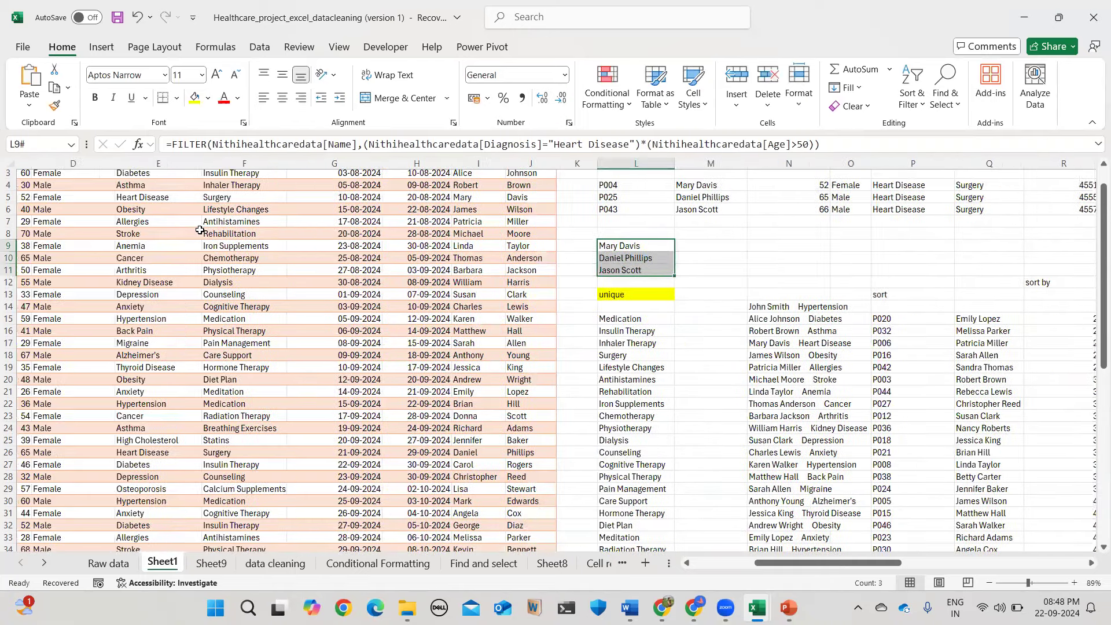
scroll(236, 228, "up", 1)
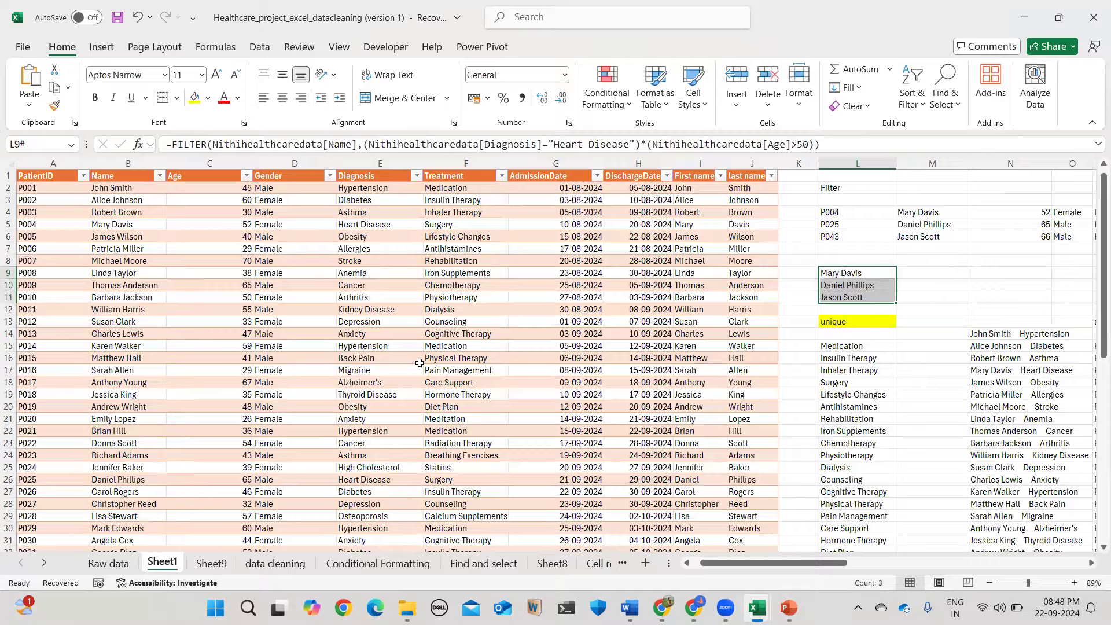
scroll(420, 363, "down", 3)
scroll(419, 362, "right", 5)
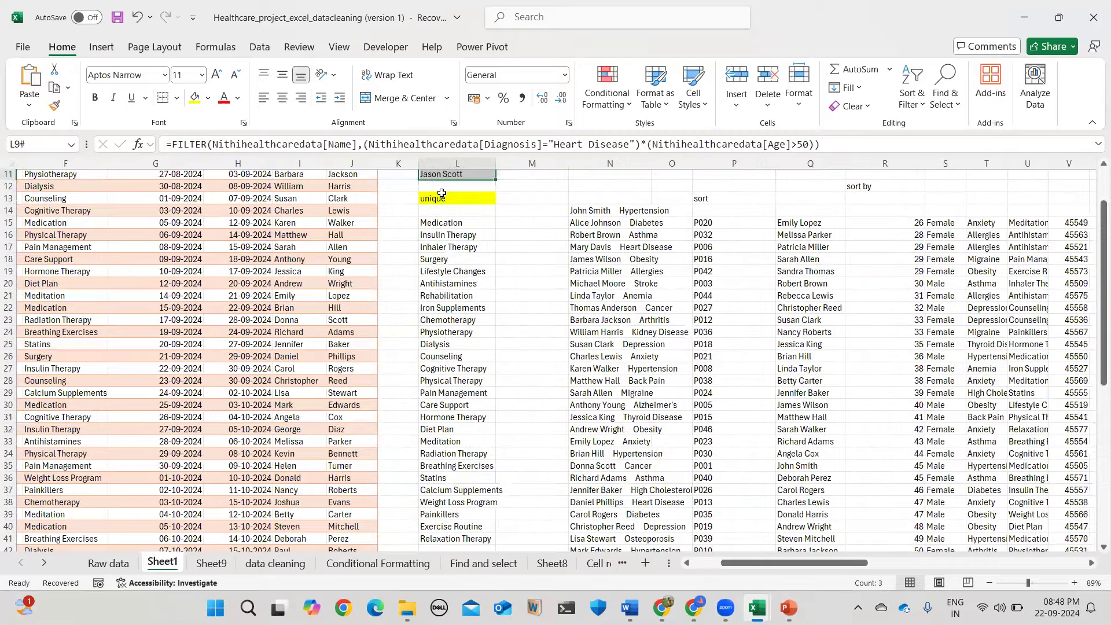
left_click(441, 194)
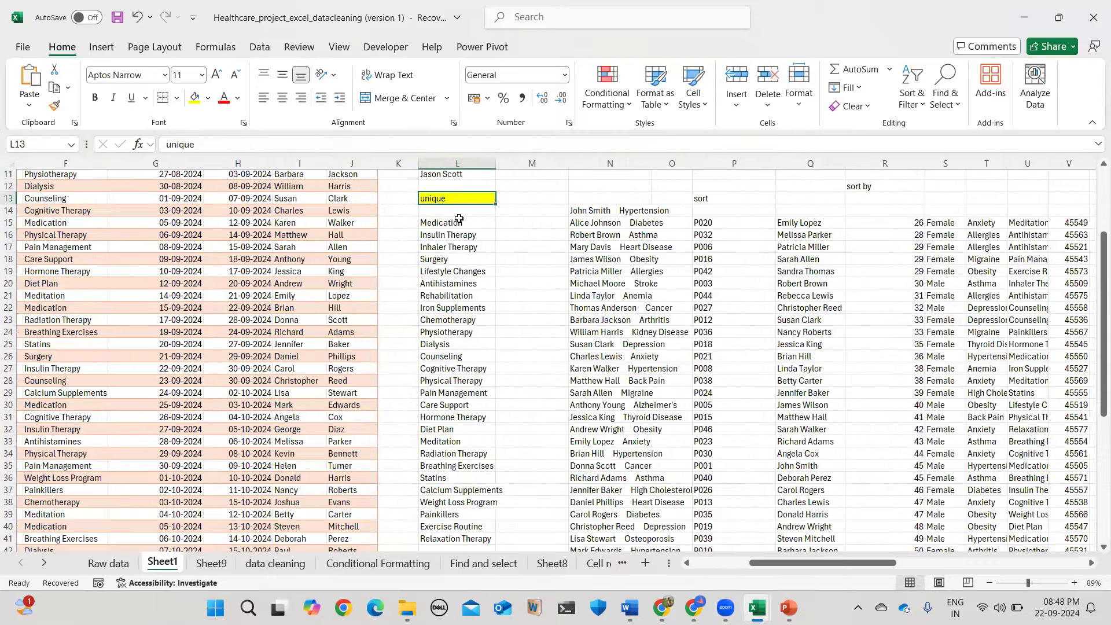
left_click(459, 222)
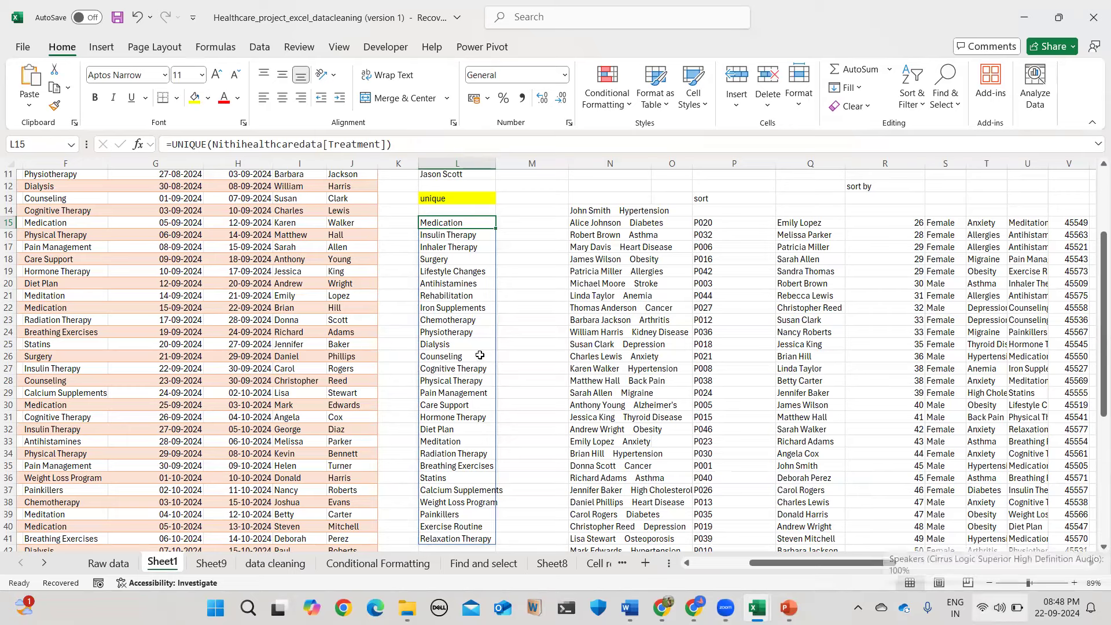
scroll(455, 295, "up", 3)
left_click(454, 249)
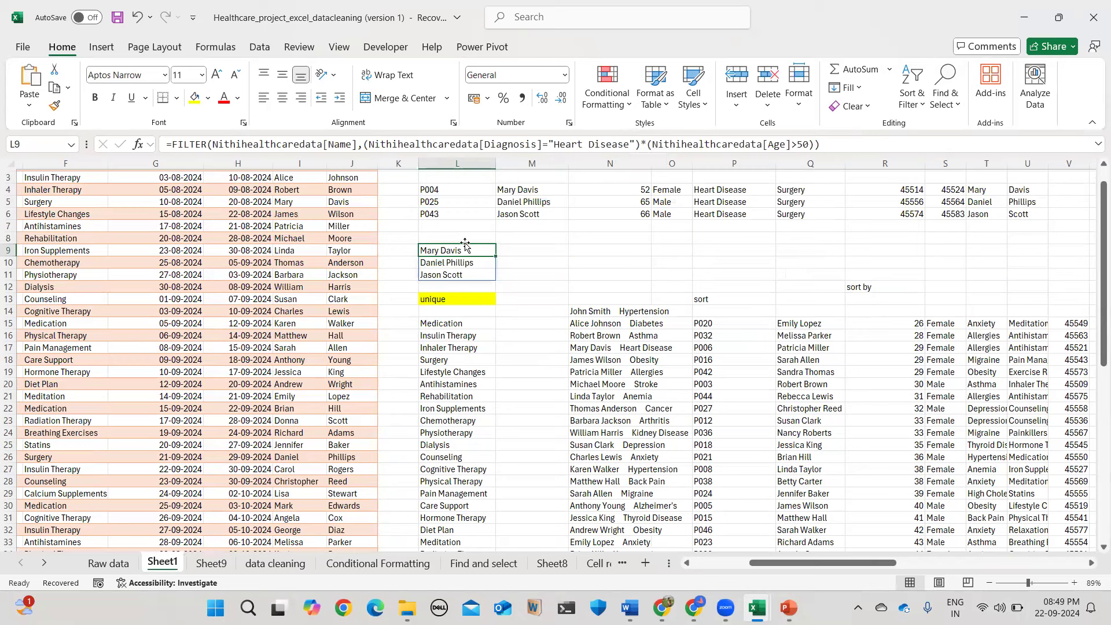
left_click(639, 144)
left_click_drag(636, 144, 648, 144)
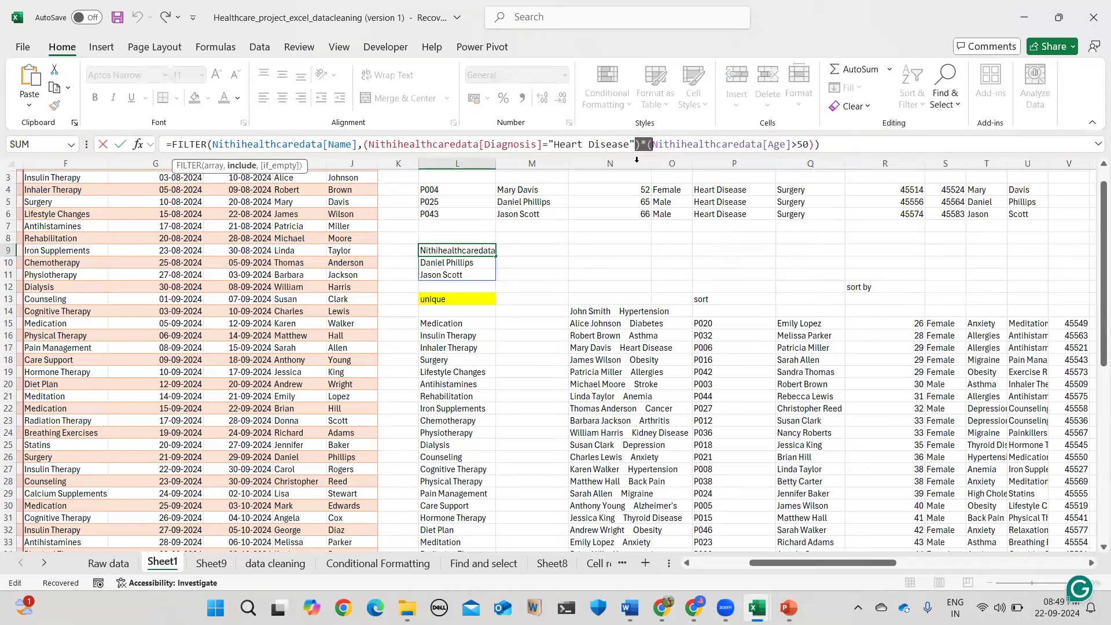
left_click(670, 142)
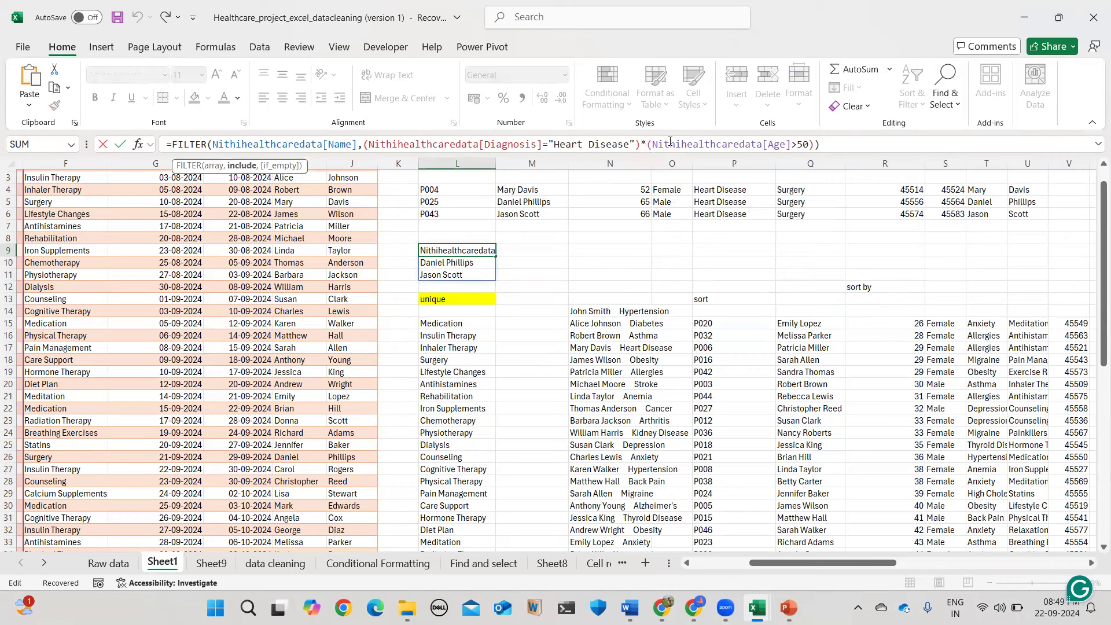
left_click(611, 313)
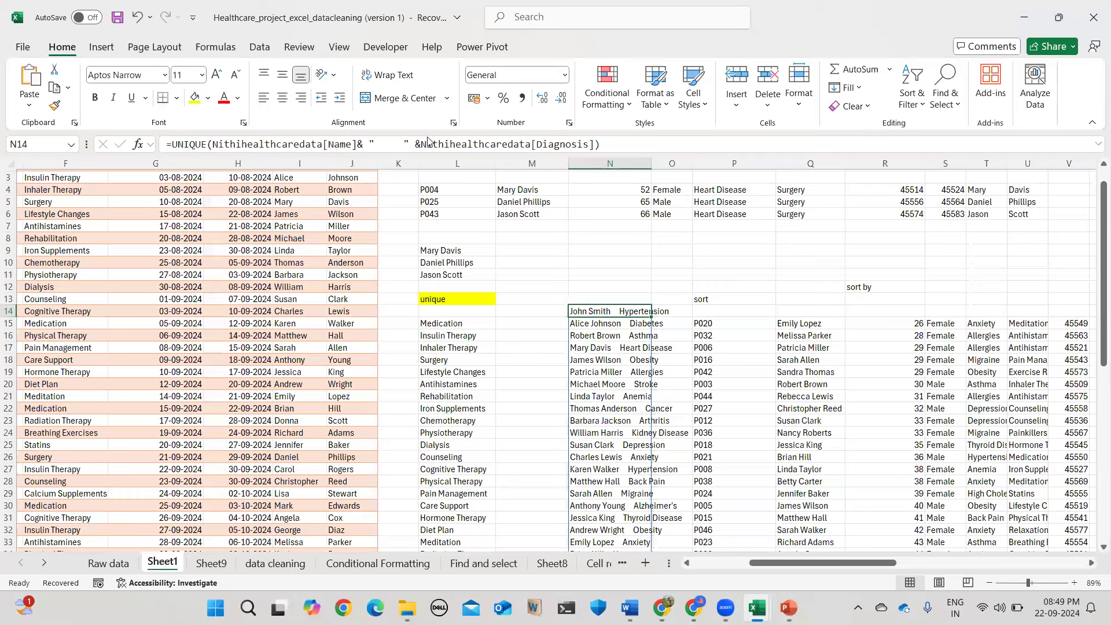
left_click(457, 252)
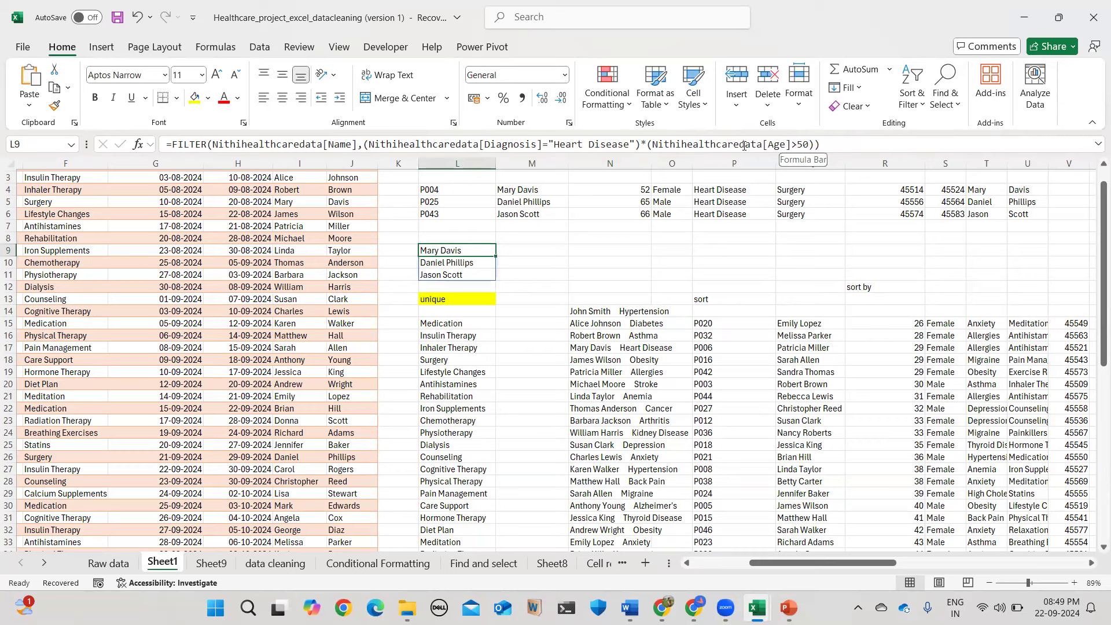
left_click_drag(764, 146, 831, 152)
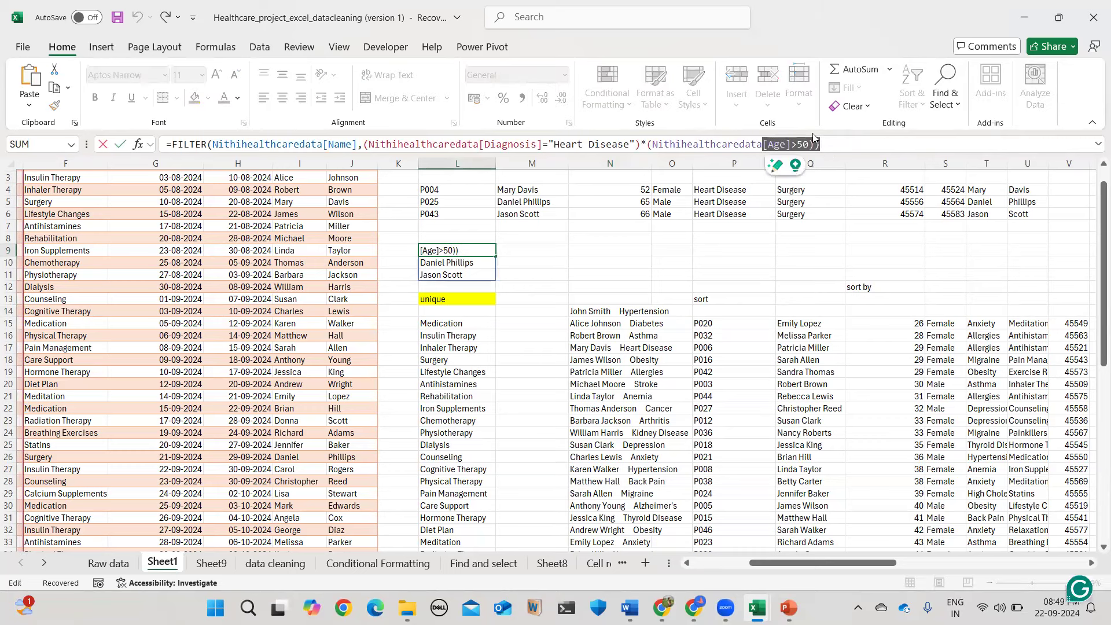
left_click_drag(545, 142, 650, 144)
left_click(646, 142)
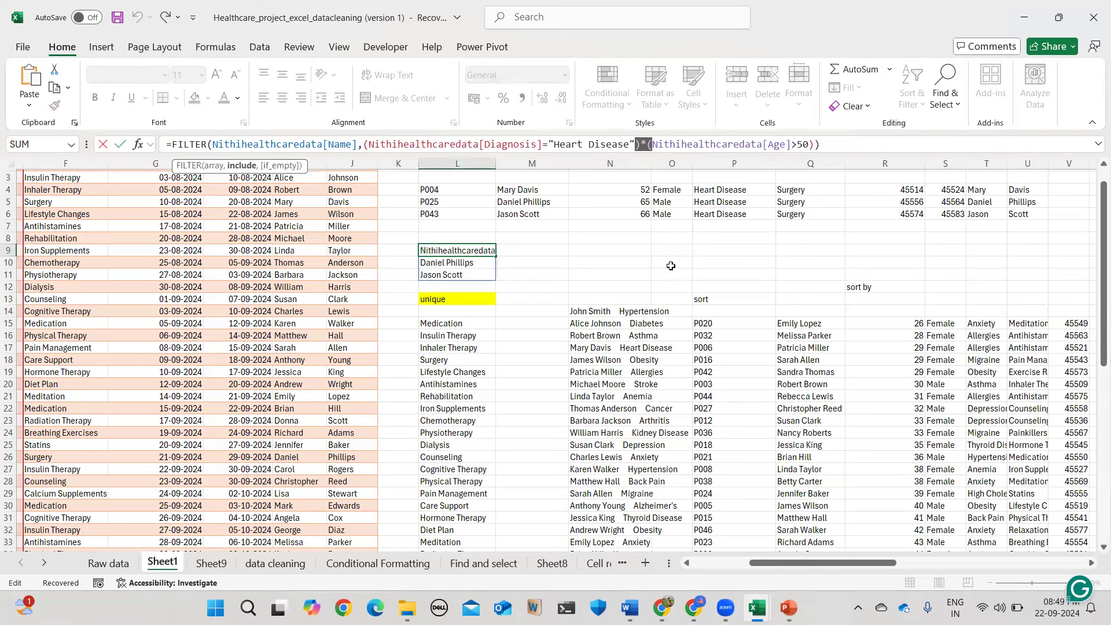
left_click(680, 145)
key("Return")
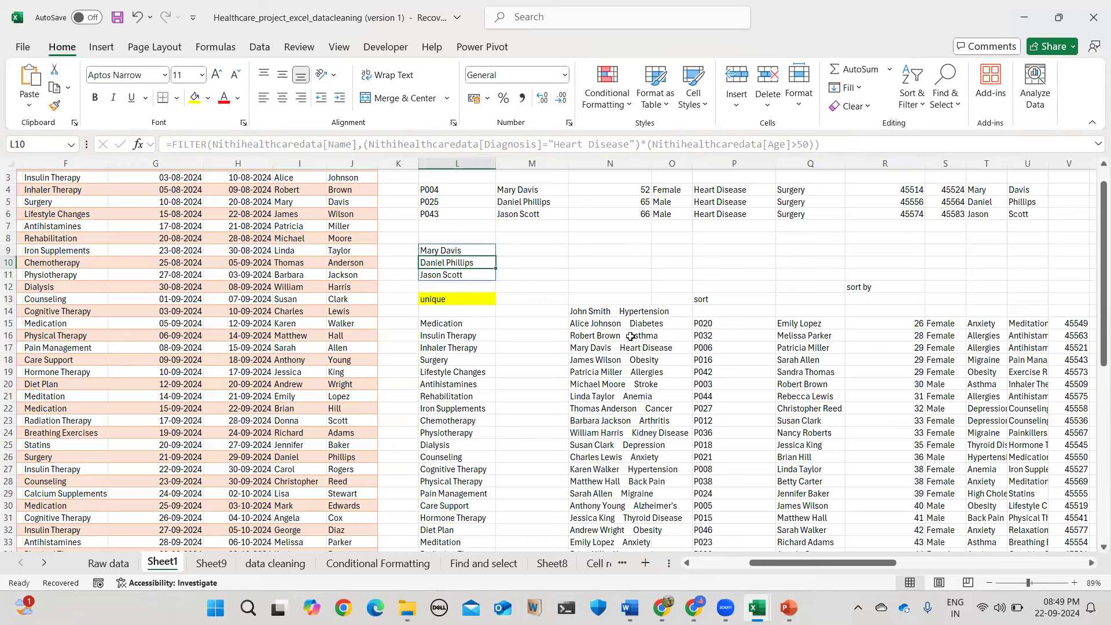
Review the combined name-and-diagnosis UNIQUE formula in N14, cancelling the stray edit.
left_click(623, 309)
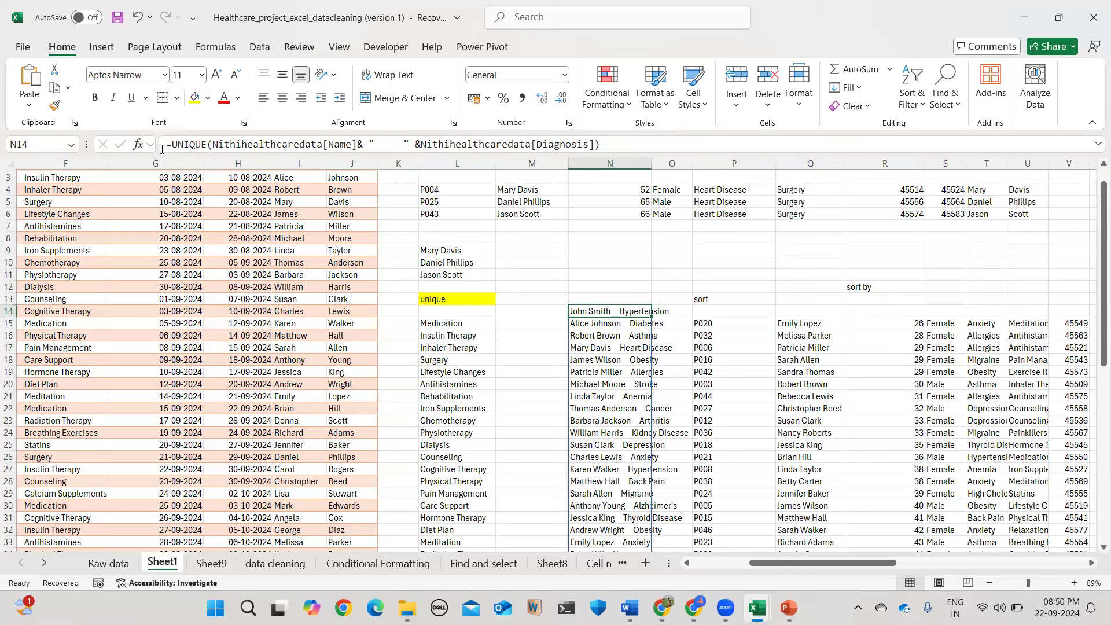
left_click_drag(165, 144, 637, 146)
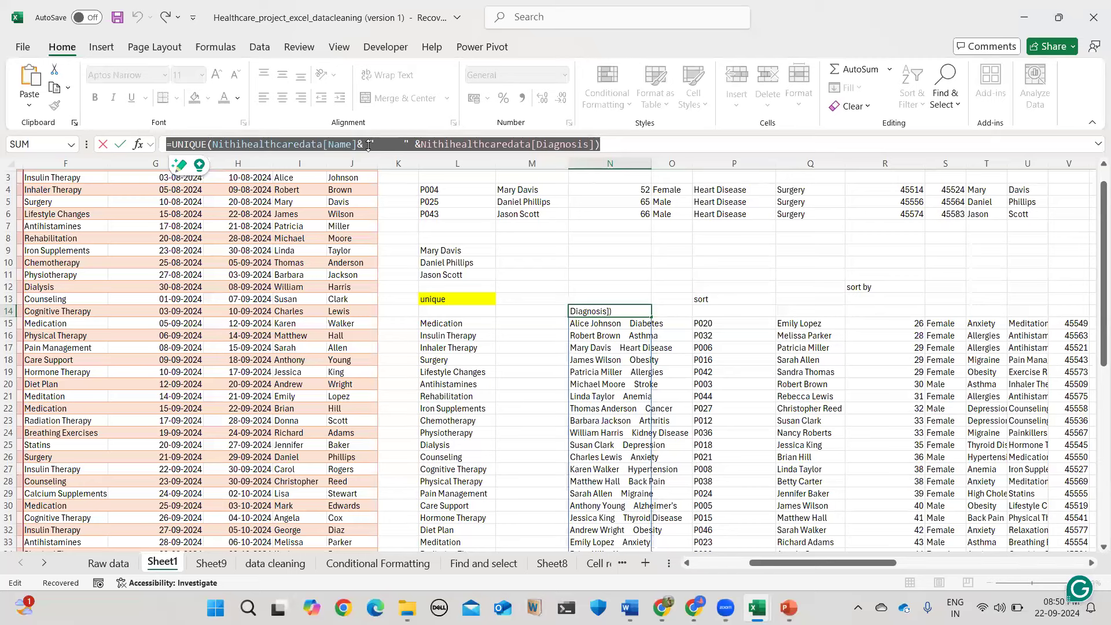
left_click(610, 336)
key("Escape")
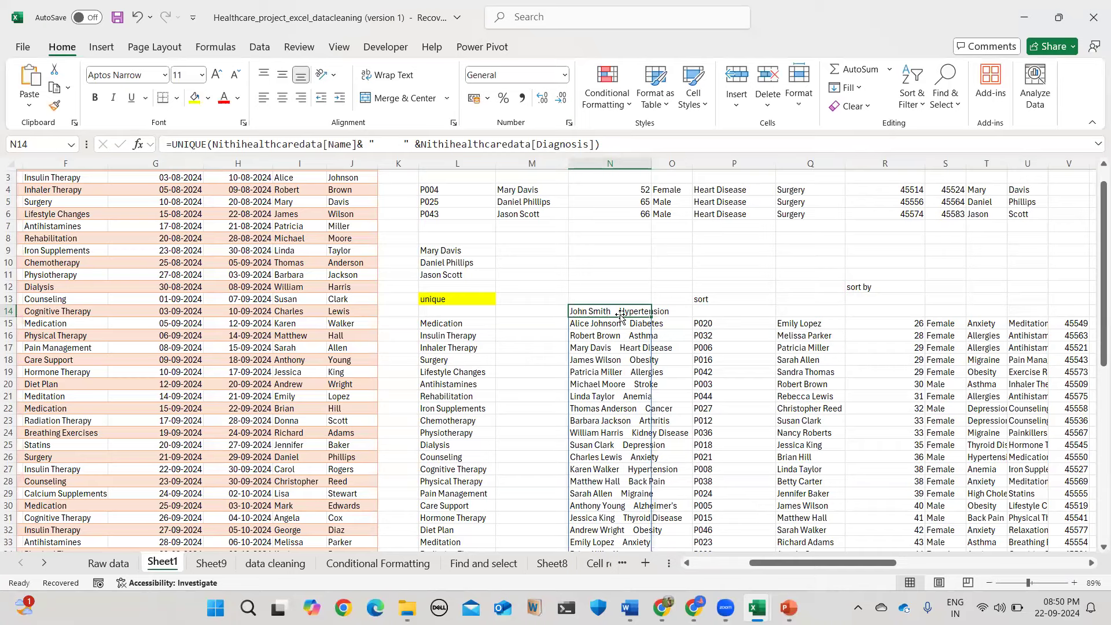
Widen column N to fit names and diagnoses, then return to the L9 FILTER result.
left_click_drag(651, 162, 740, 162)
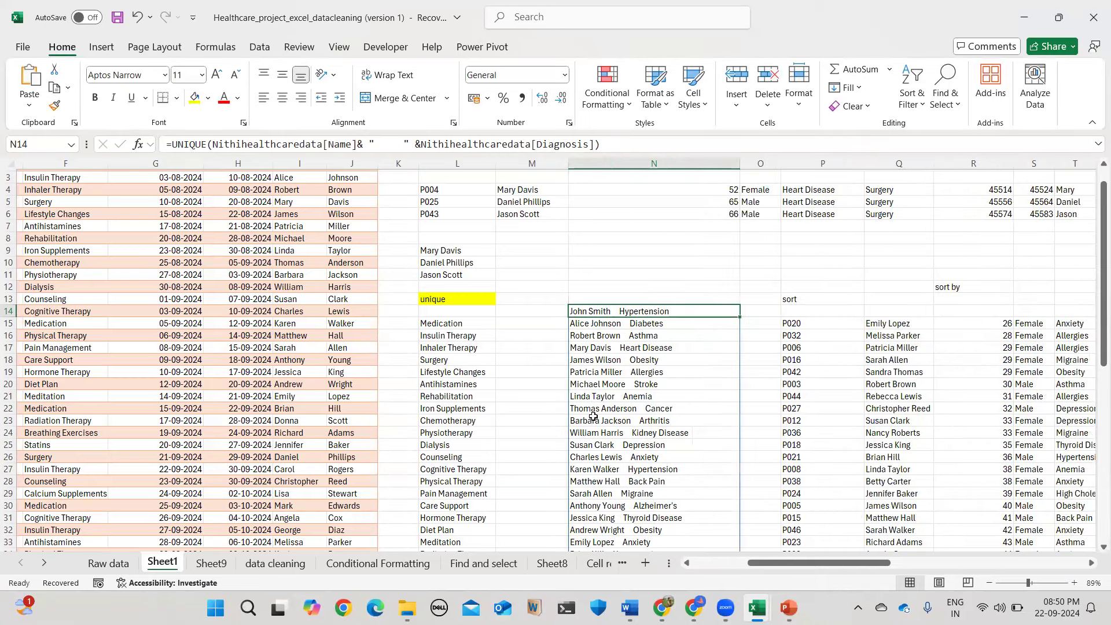
scroll(594, 417, "down", 4)
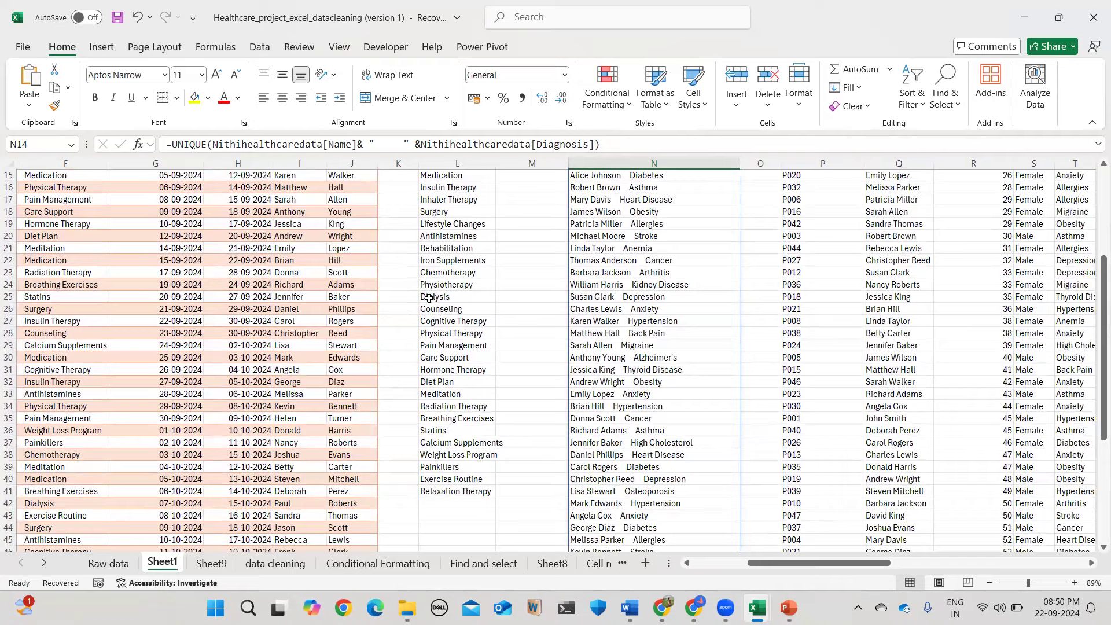
scroll(428, 298, "left", 2)
scroll(421, 308, "up", 2)
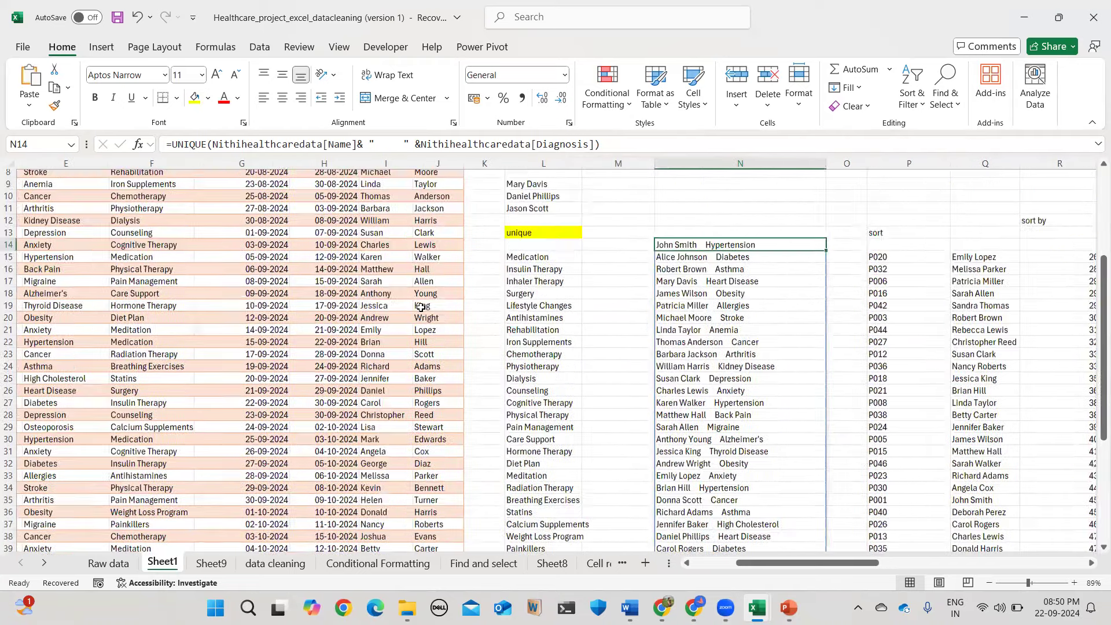
scroll(420, 307, "up", 3)
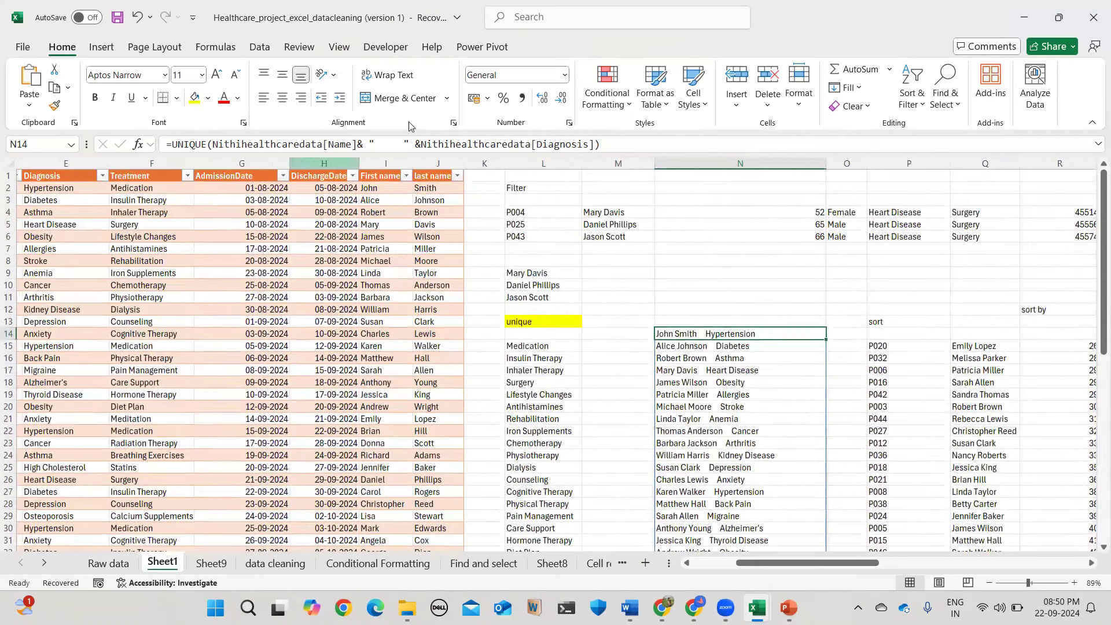
left_click(541, 277)
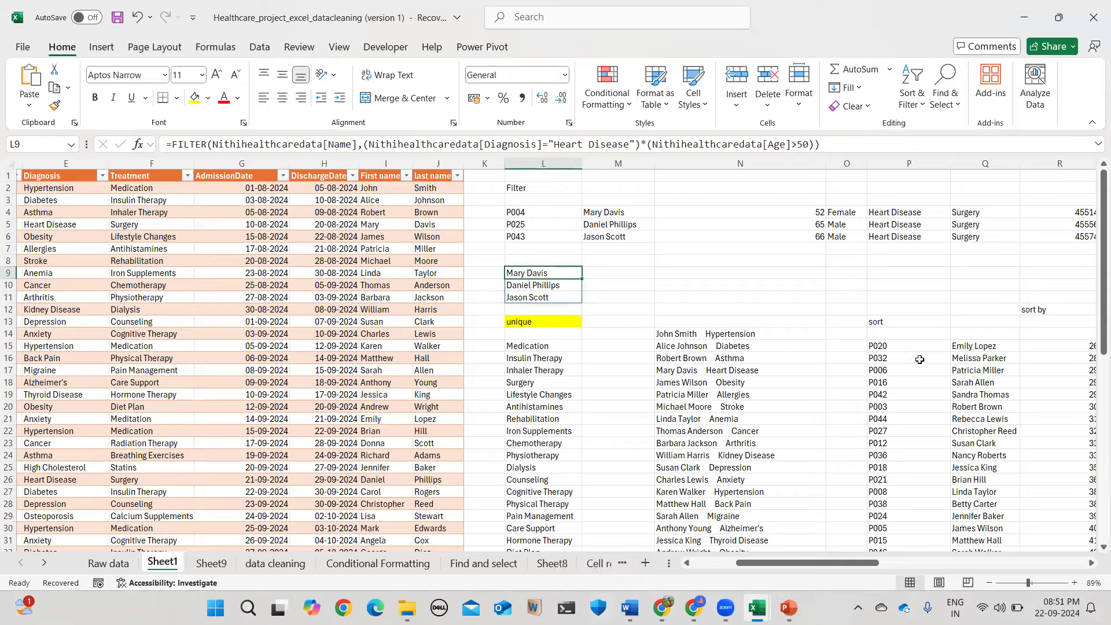
Make the SORT formula in P15 sort in descending order by adding a minus to the sort order.
scroll(970, 370, "right", 3)
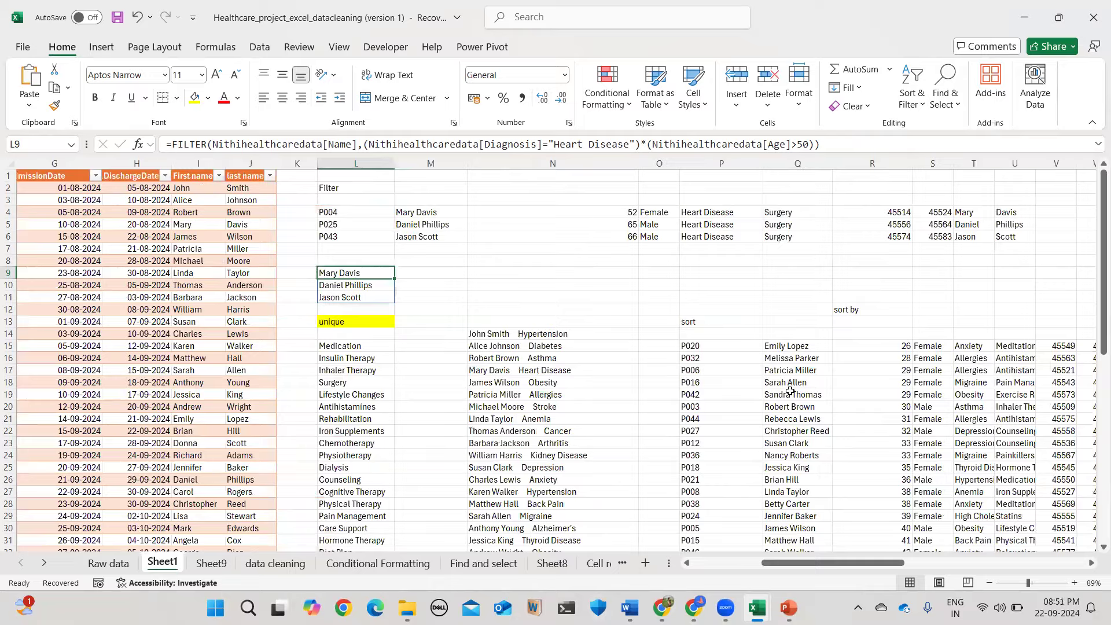
scroll(789, 391, "down", 2)
scroll(786, 388, "down", 6)
scroll(787, 387, "right", 2)
scroll(787, 387, "up", 5)
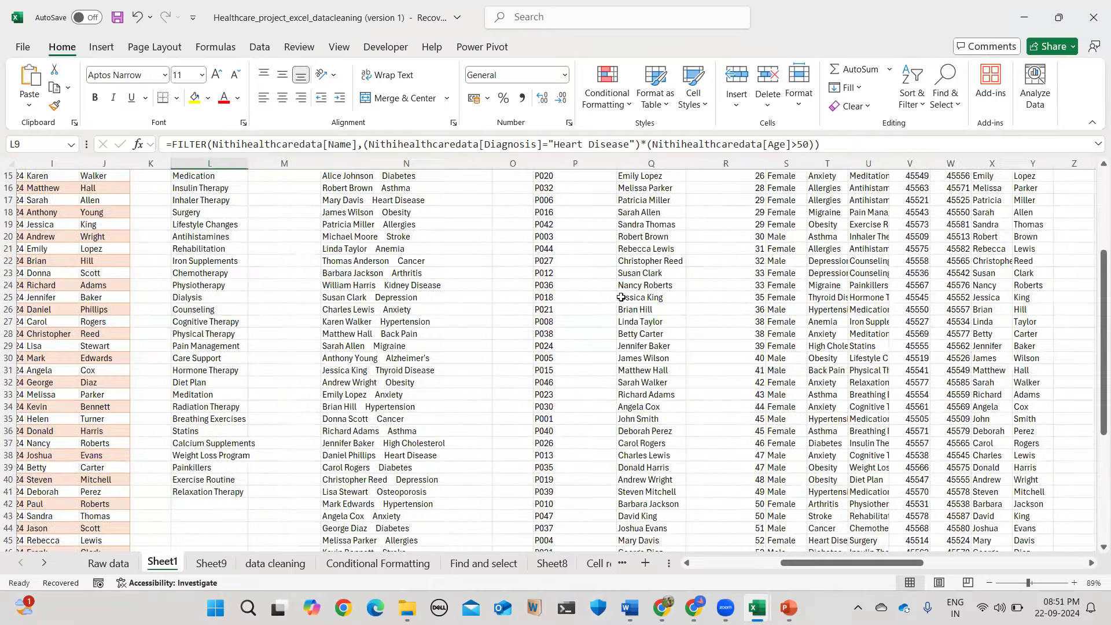
left_click(648, 285)
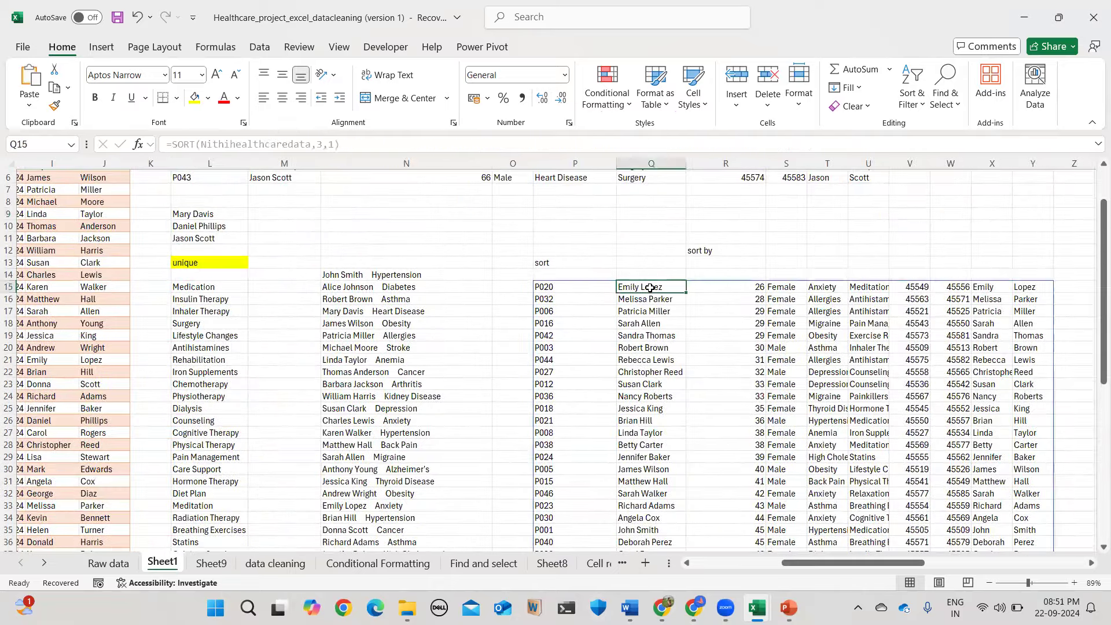
left_click(547, 287)
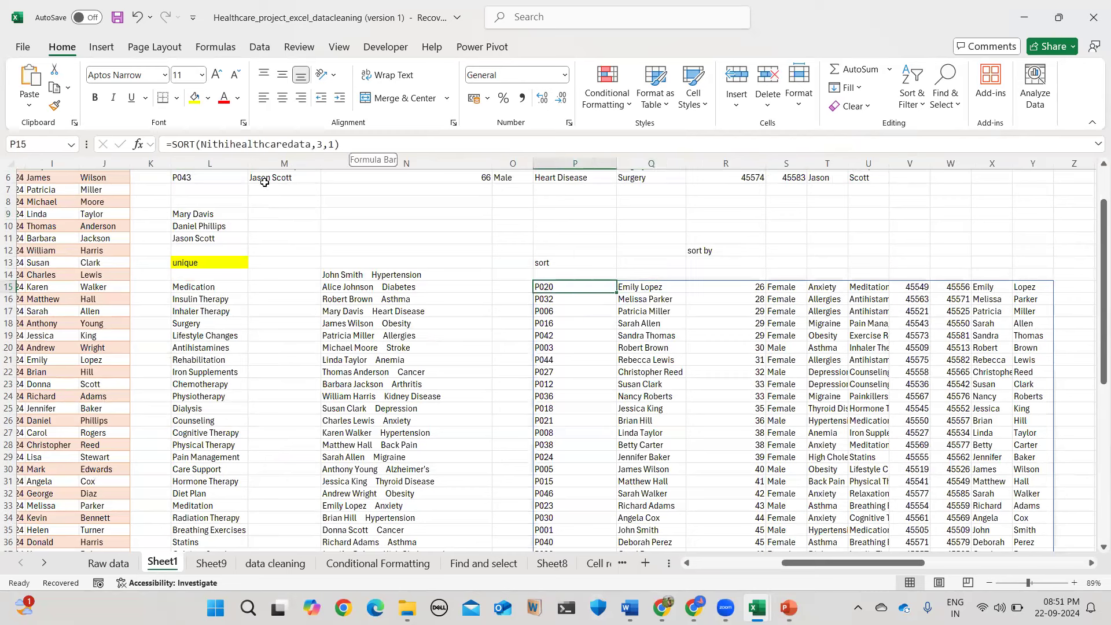
triple_click(227, 143)
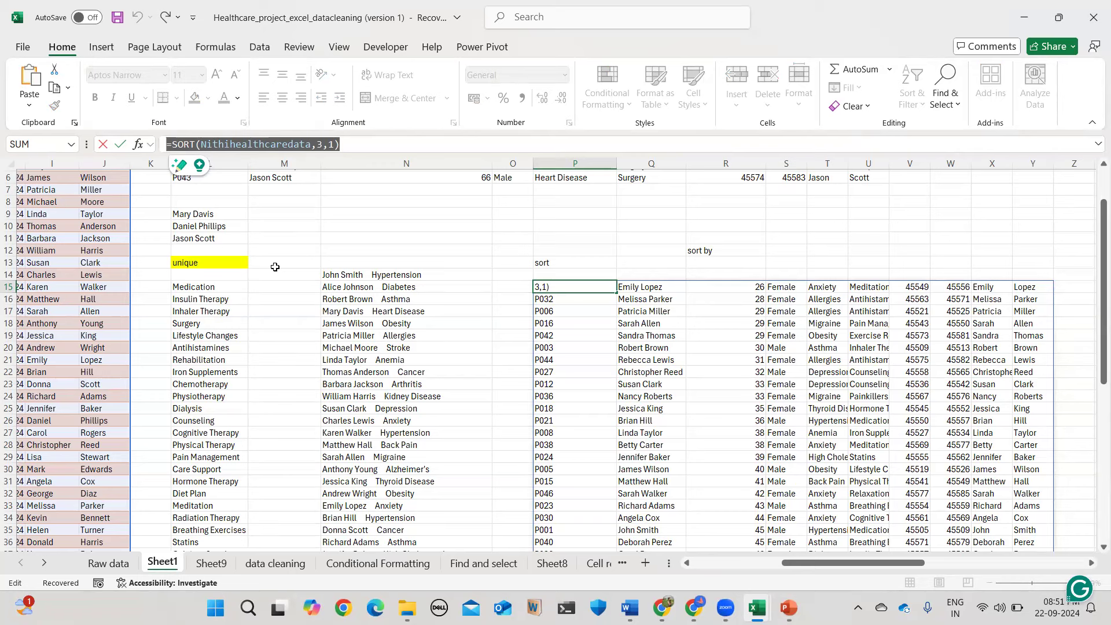
scroll(272, 266, "left", 6)
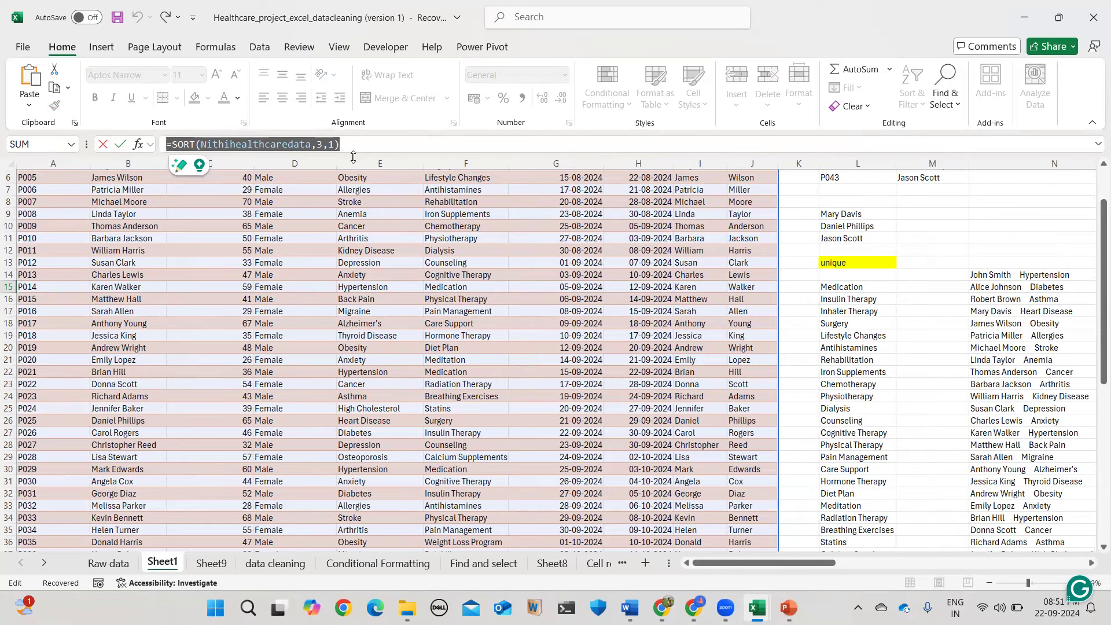
scroll(863, 304, "right", 5)
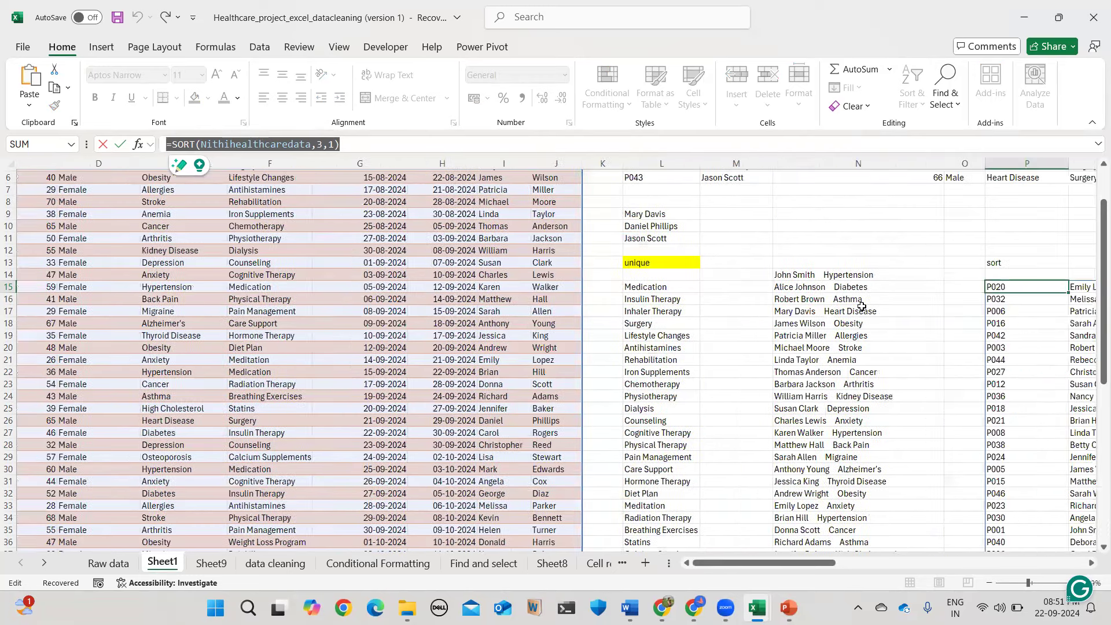
scroll(964, 339, "right", 3)
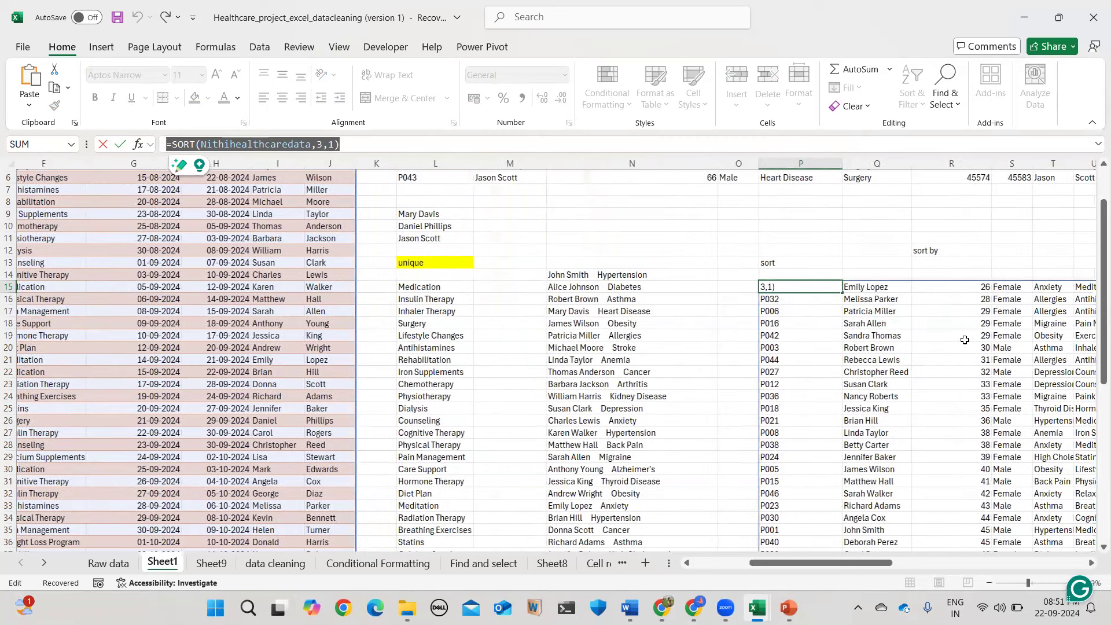
scroll(837, 328, "right", 2)
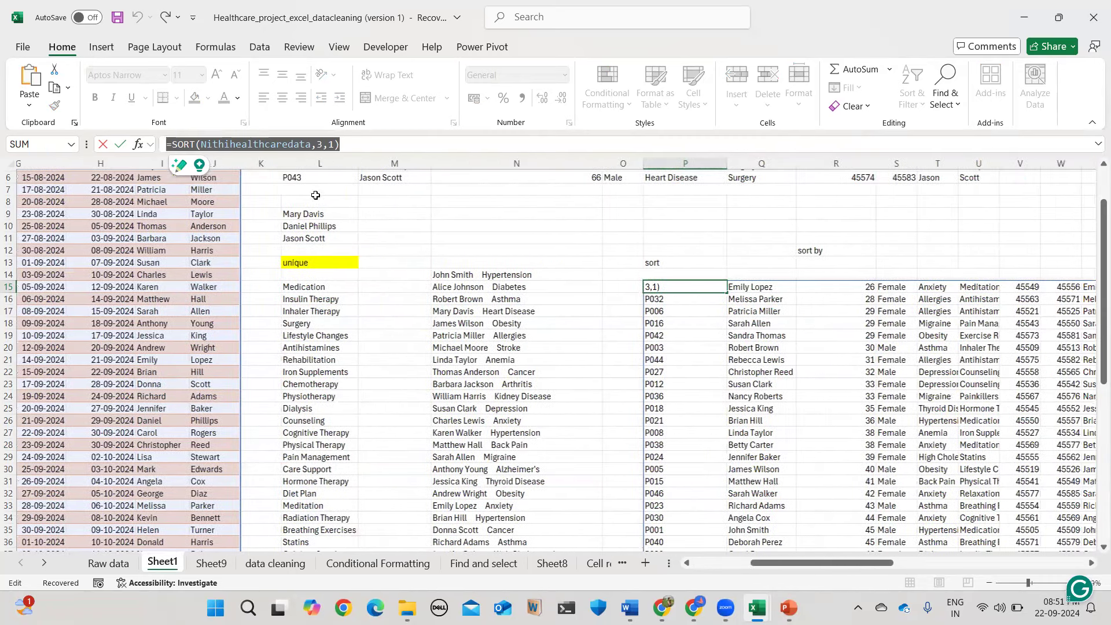
left_click(329, 145)
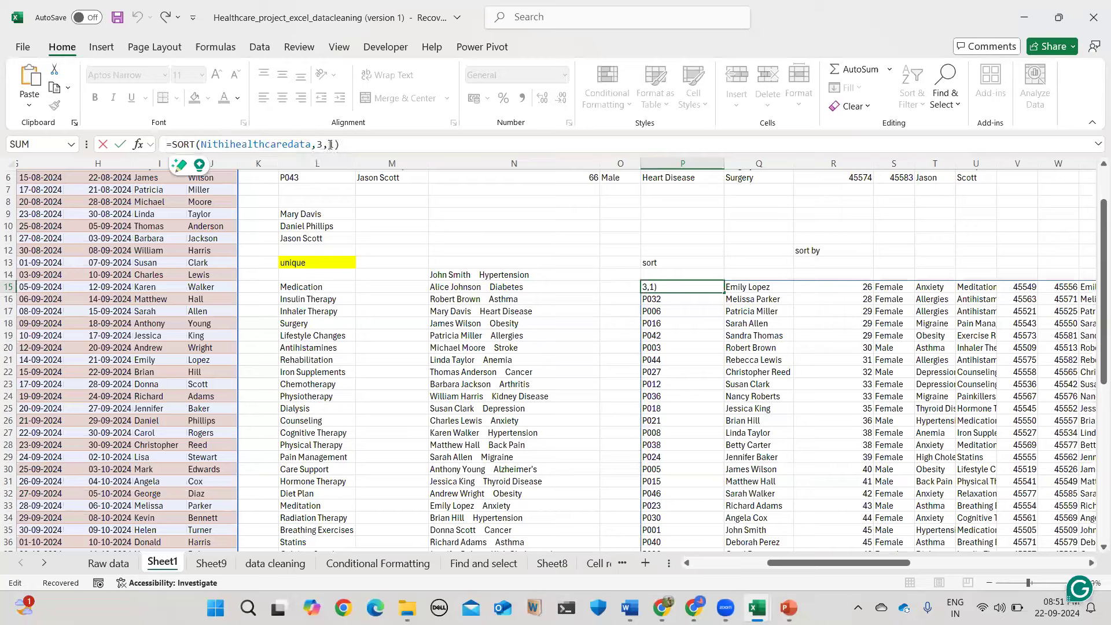
type("-")
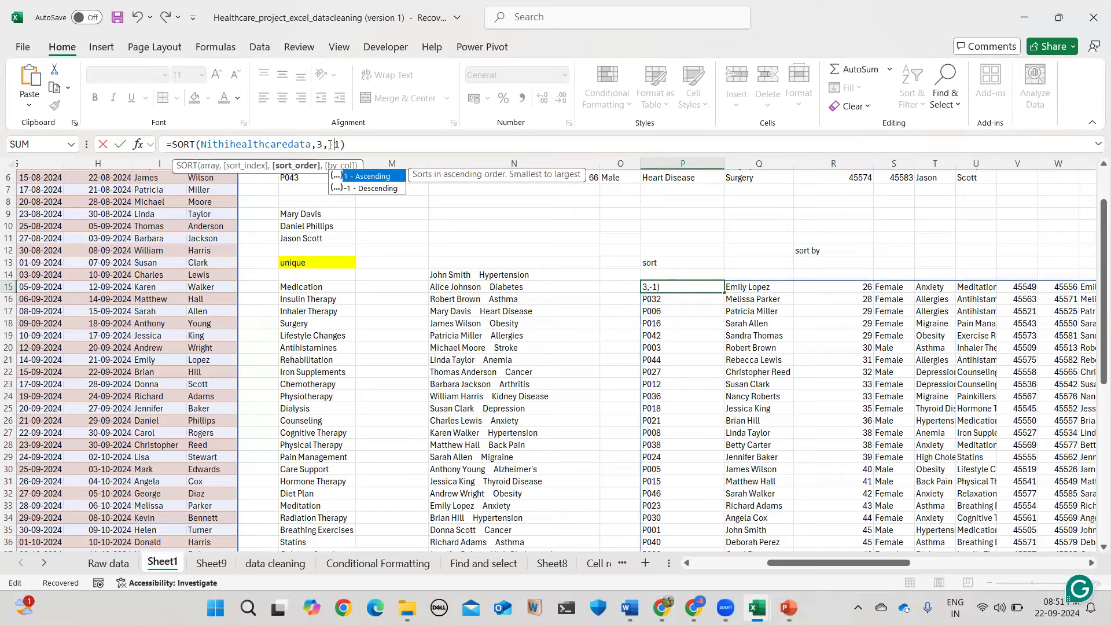
key("Return")
Change P15 to =SORT(Nithihealthcaredata,2,1) so the results sort by Name ascending.
scroll(818, 371, "right", 3)
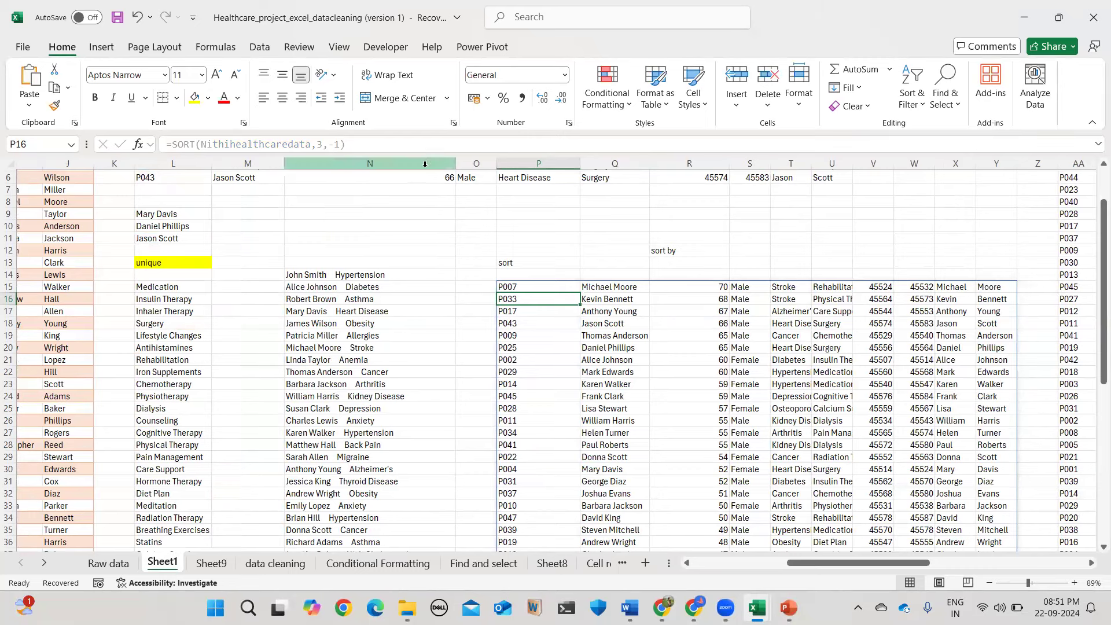
left_click(540, 287)
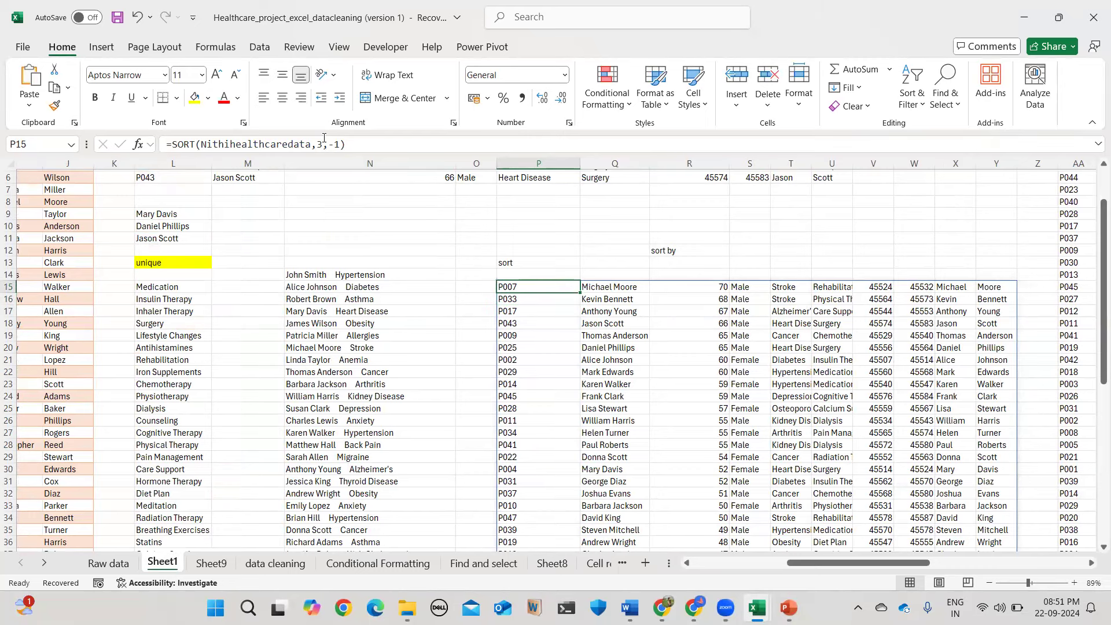
scroll(58, 173, "left", 5)
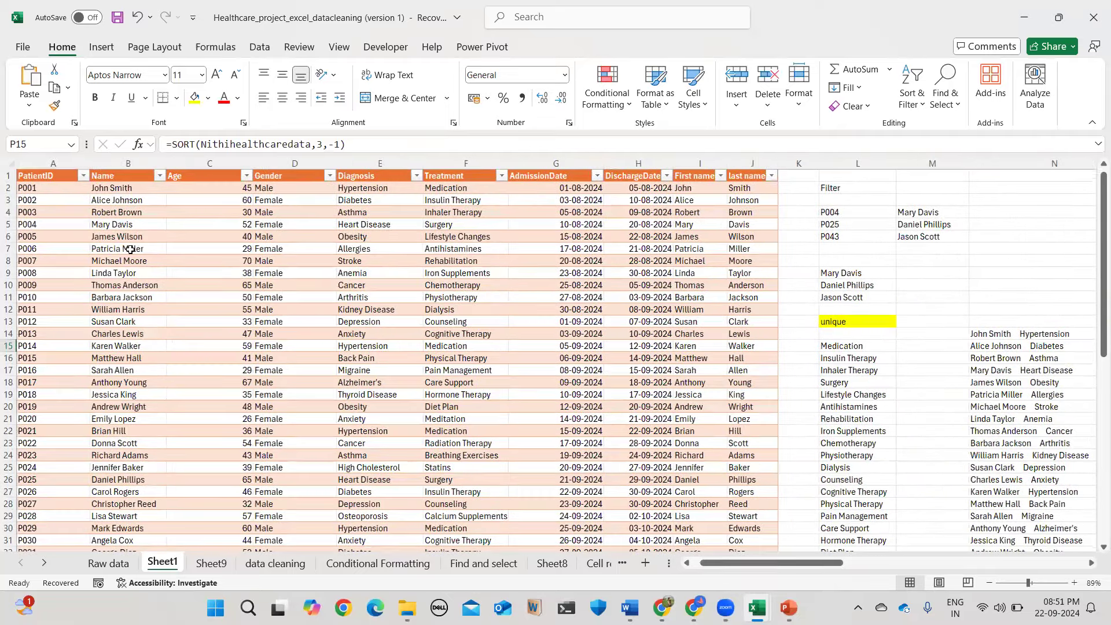
left_click(320, 144)
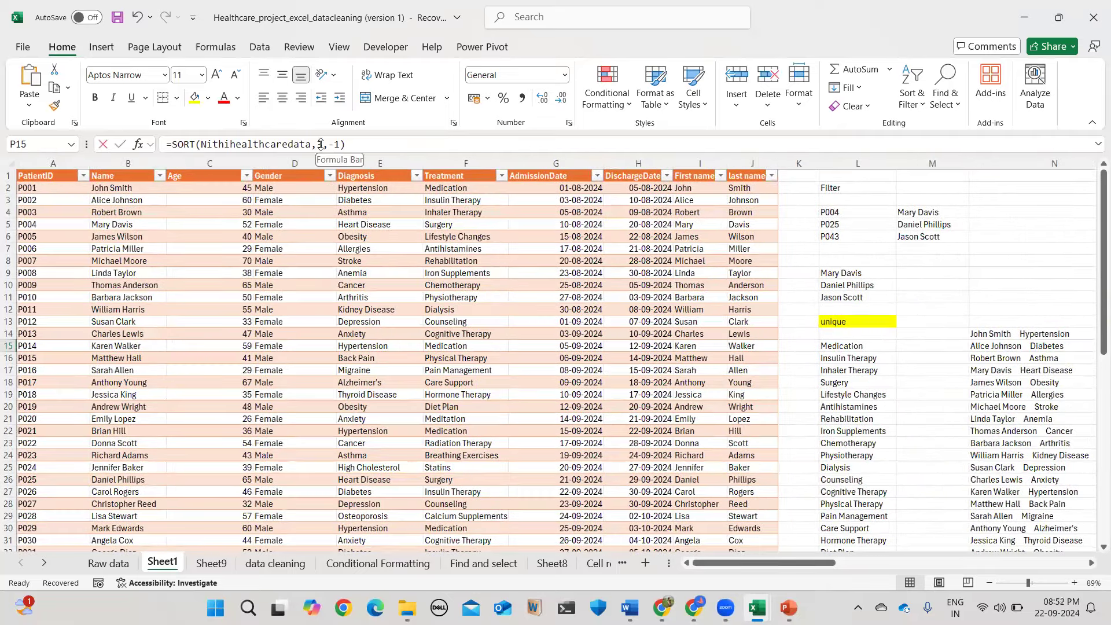
key("BackSpace")
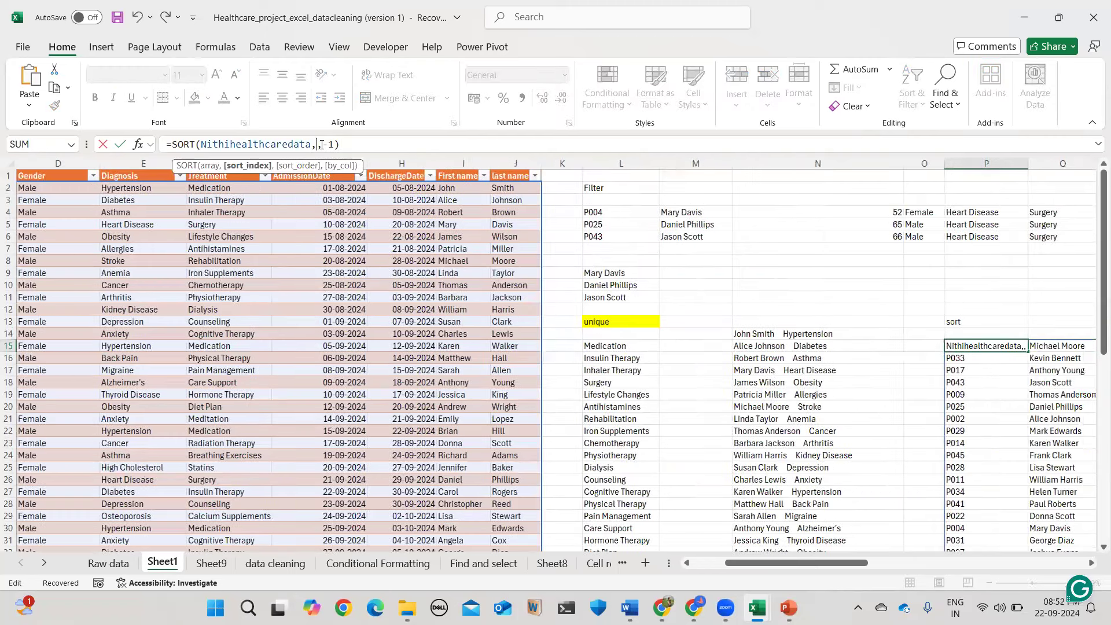
type("2")
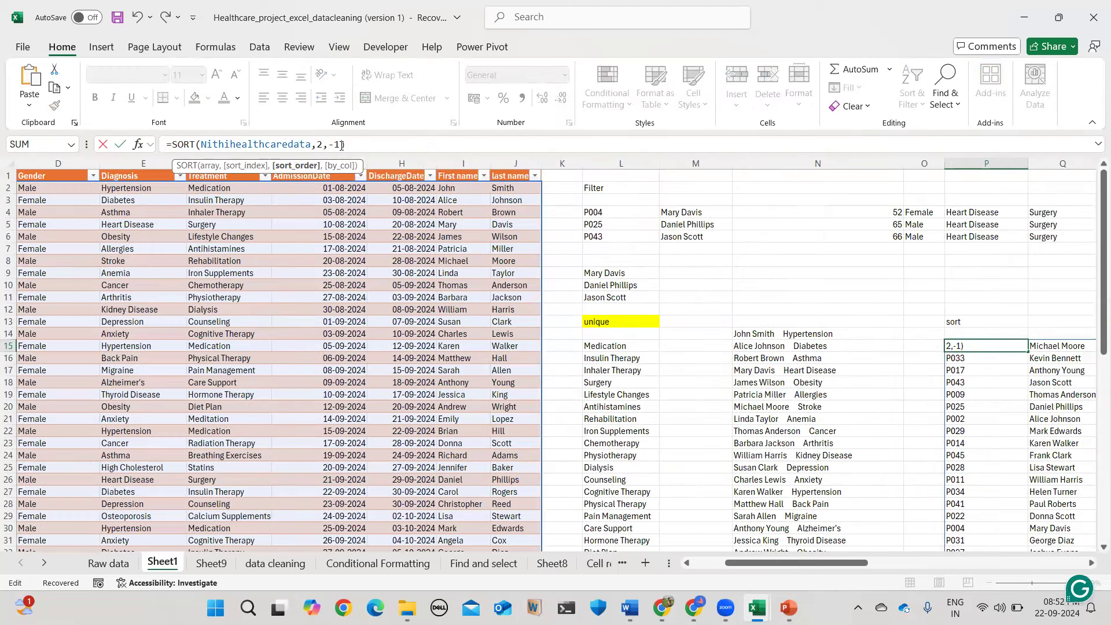
key("Right")
key("Delete")
key("Delete")
type("1")
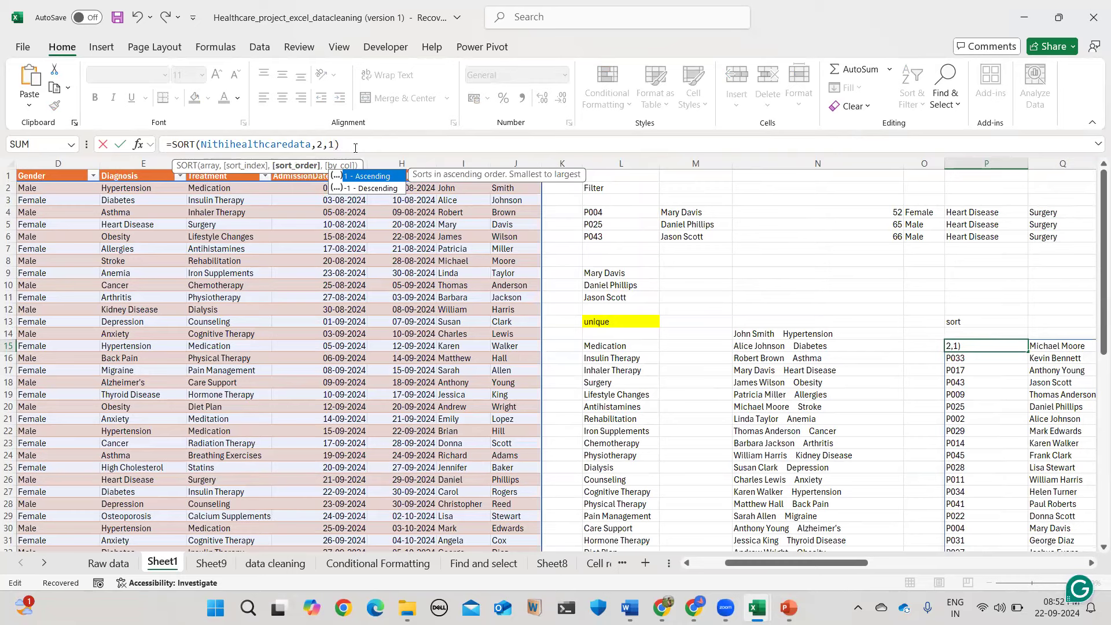
key("Return")
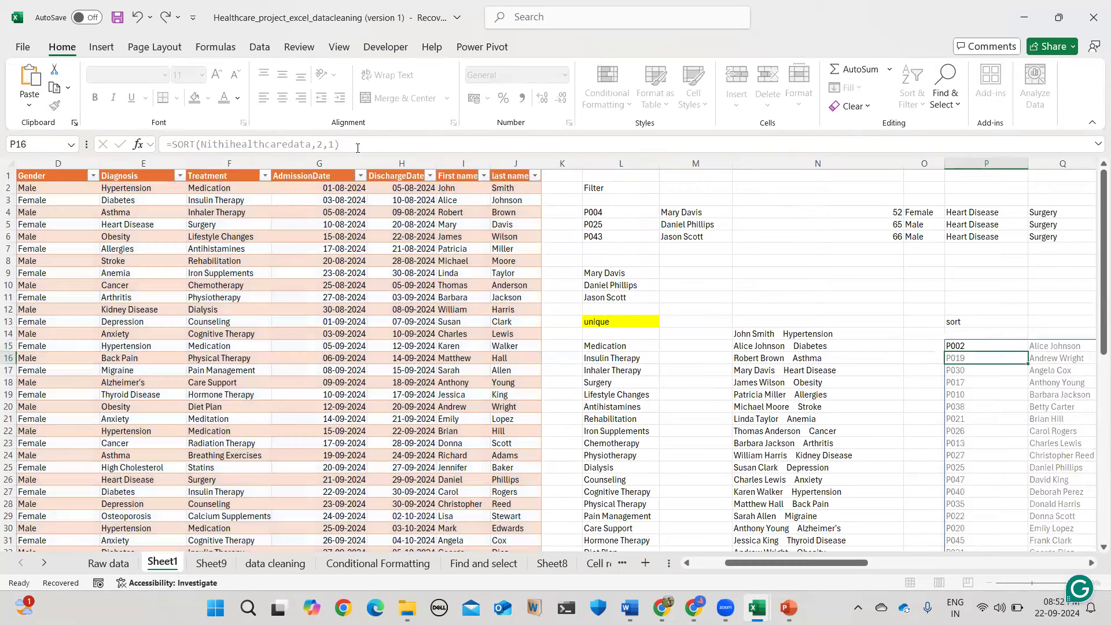
scroll(794, 320, "right", 6)
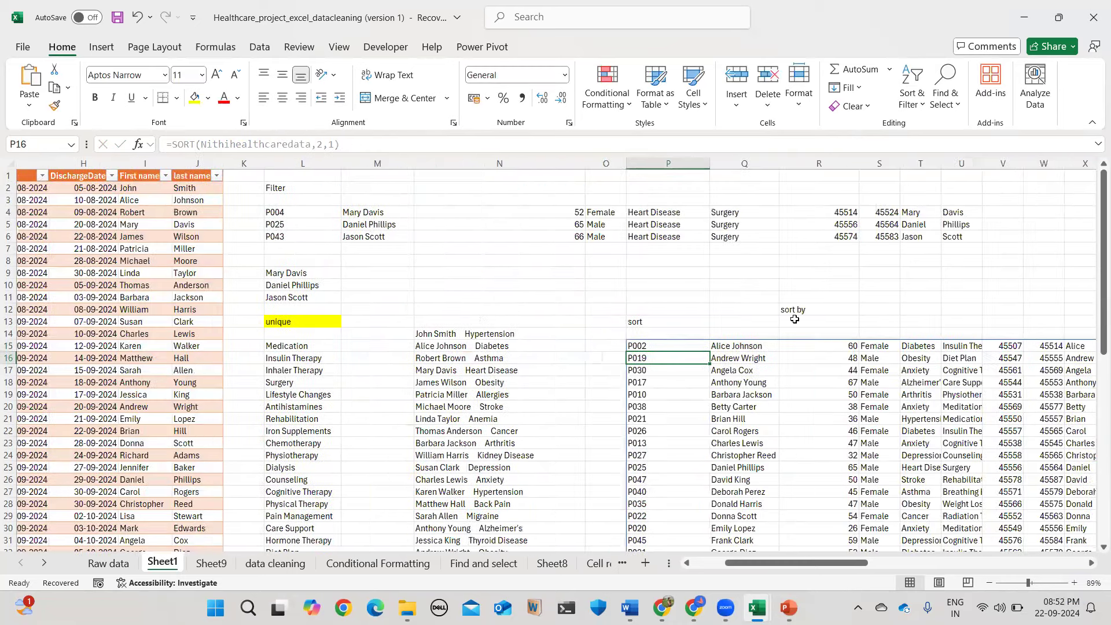
scroll(599, 337, "down", 4)
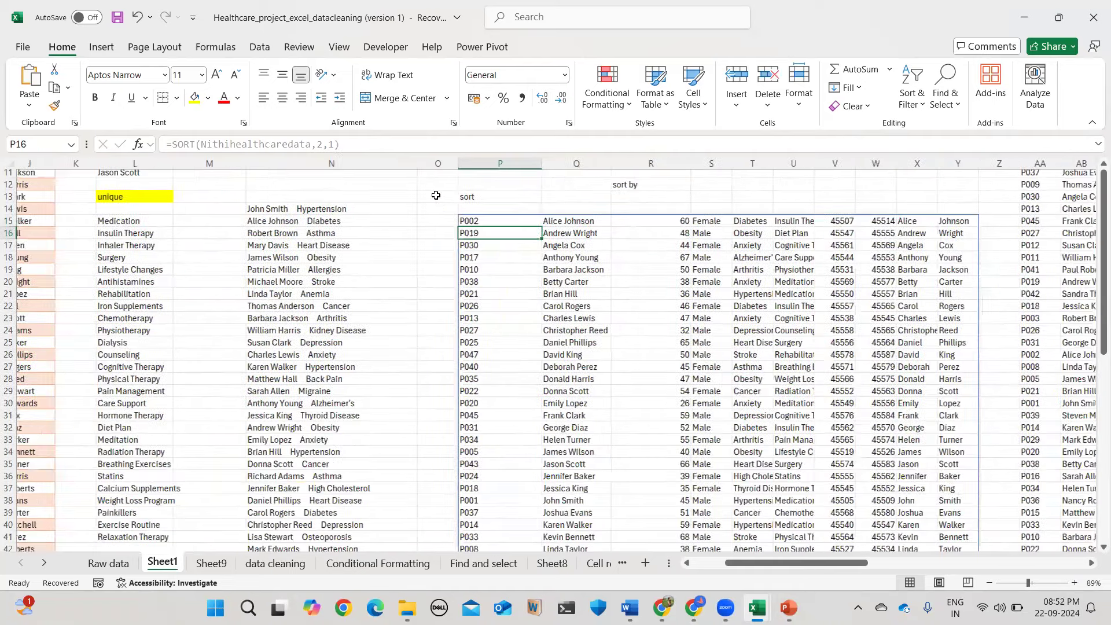
scroll(833, 538, "right", 1)
Give the sorted block P15:Y61 a light orange fill.
left_click_drag(428, 197, 910, 524)
left_click(208, 97)
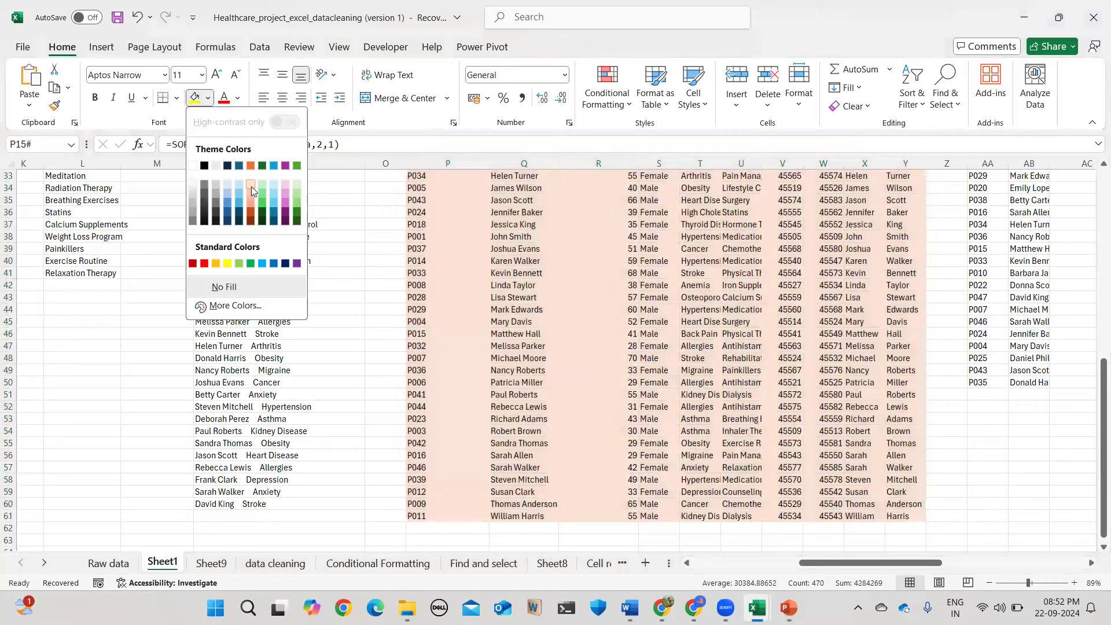
key("Escape")
scroll(492, 249, "up", 10)
scroll(493, 250, "down", 3)
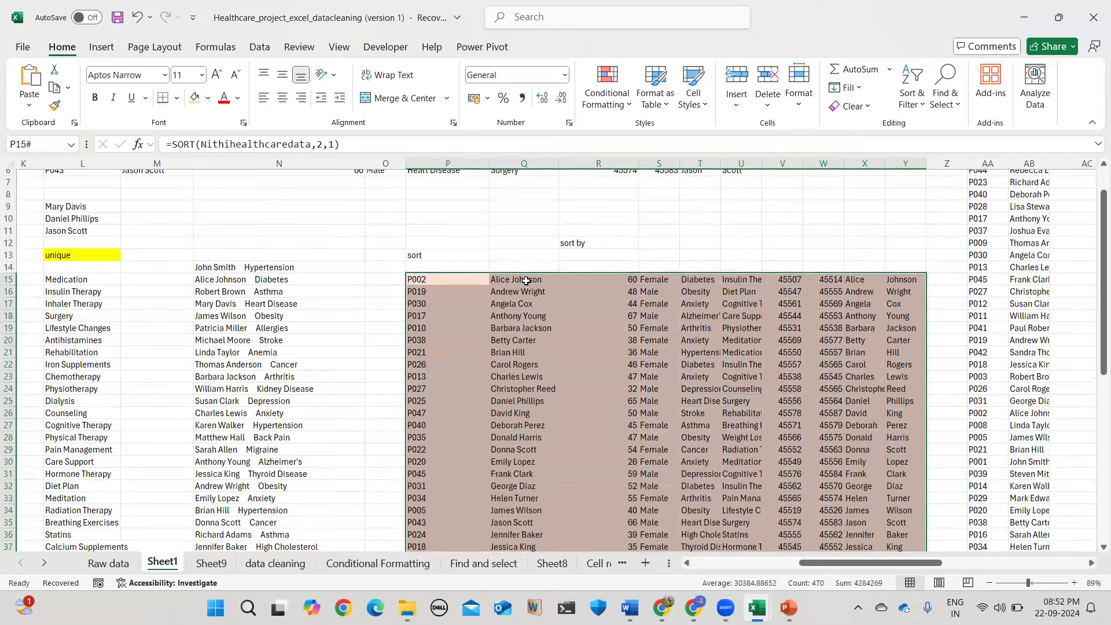
key("Right")
key("Down")
key("Down")
Select the sorted names in column Q to check they run from Alice Johnson to William Harris.
left_click_drag(517, 280, 505, 347)
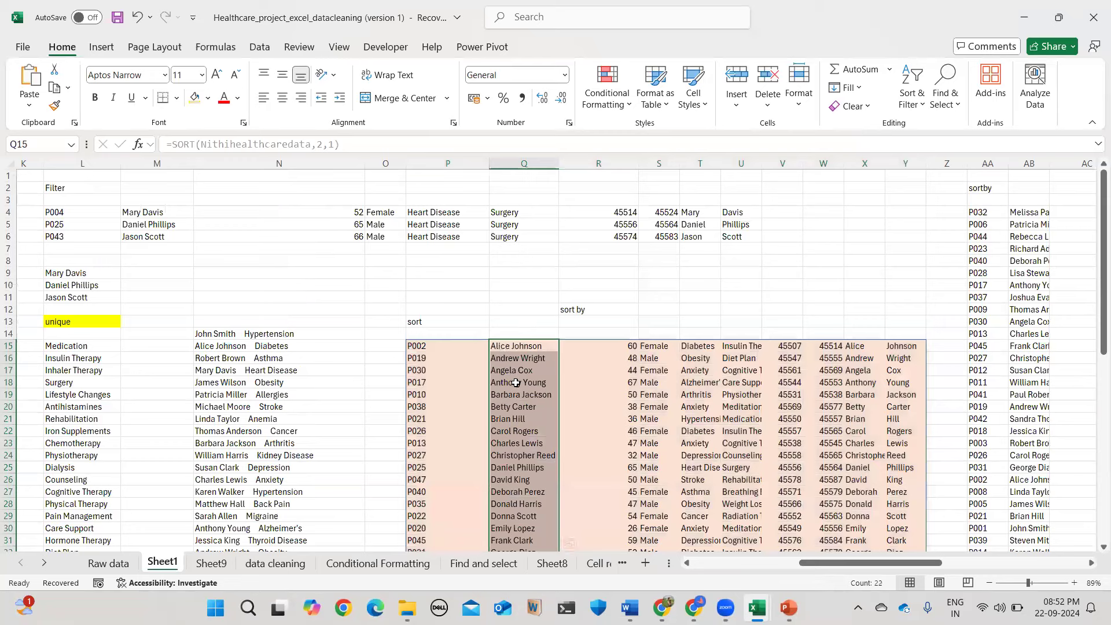
scroll(519, 431, "down", 7)
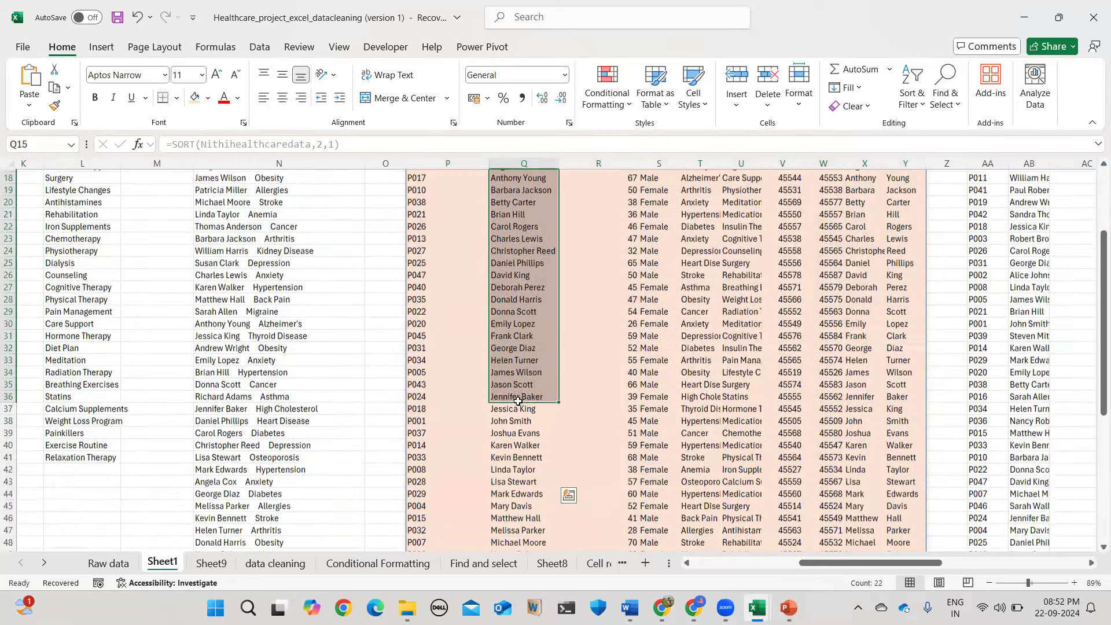
scroll(533, 295, "down", 1)
left_click(530, 294)
scroll(524, 293, "up", 1)
scroll(524, 293, "up", 5)
left_click_drag(524, 288, 518, 514)
scroll(517, 514, "up", 5)
scroll(517, 514, "up", 4)
scroll(518, 514, "down", 3)
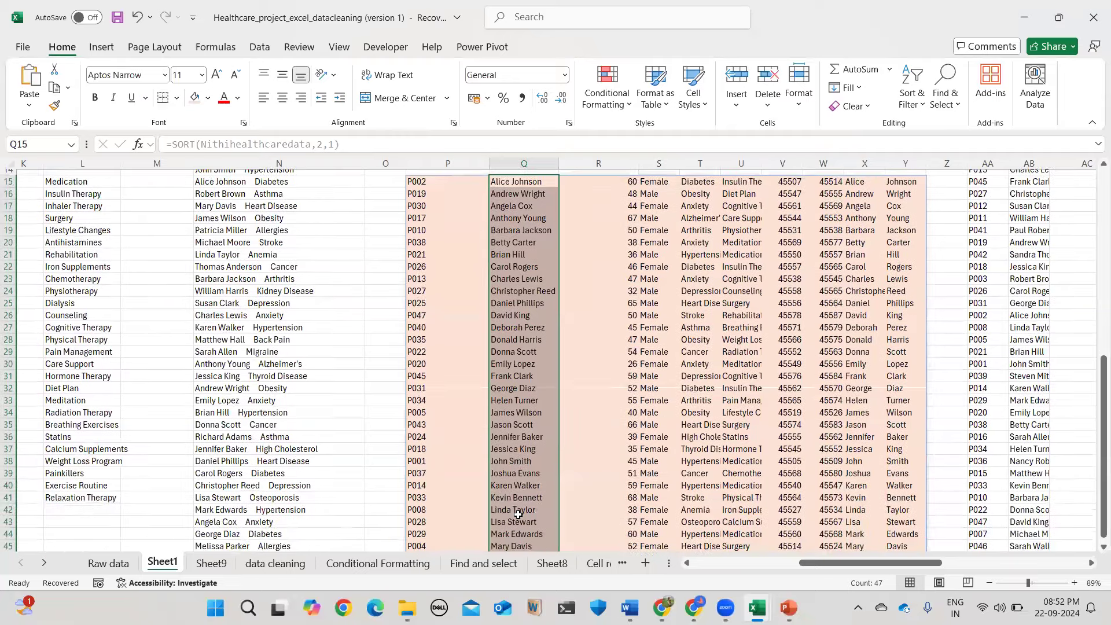
scroll(518, 514, "down", 1)
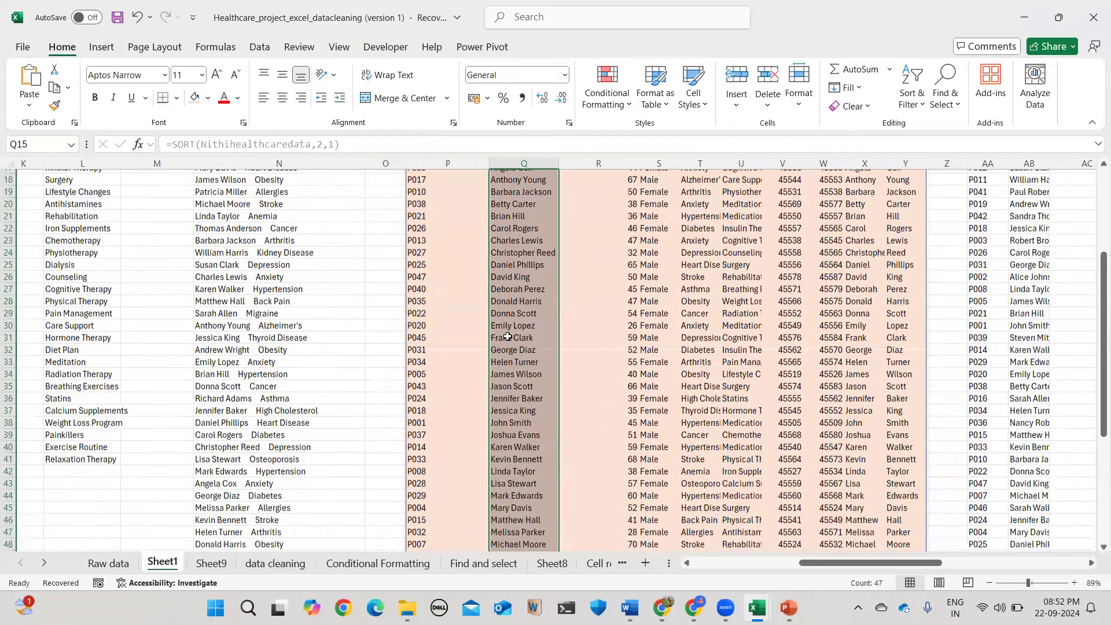
scroll(507, 336, "down", 1)
scroll(426, 317, "down", 2)
scroll(426, 320, "up", 1)
scroll(426, 320, "up", 7)
left_click(423, 324)
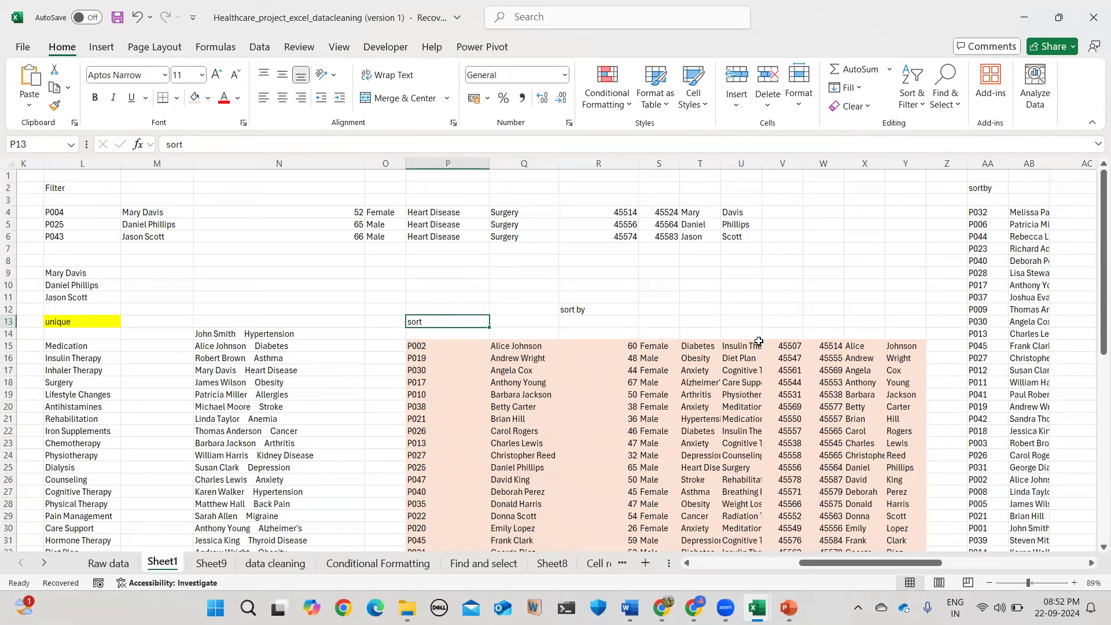
Change the Age sort order in AA4's SORTBY formula to -1, making Age descending.
scroll(758, 342, "right", 5)
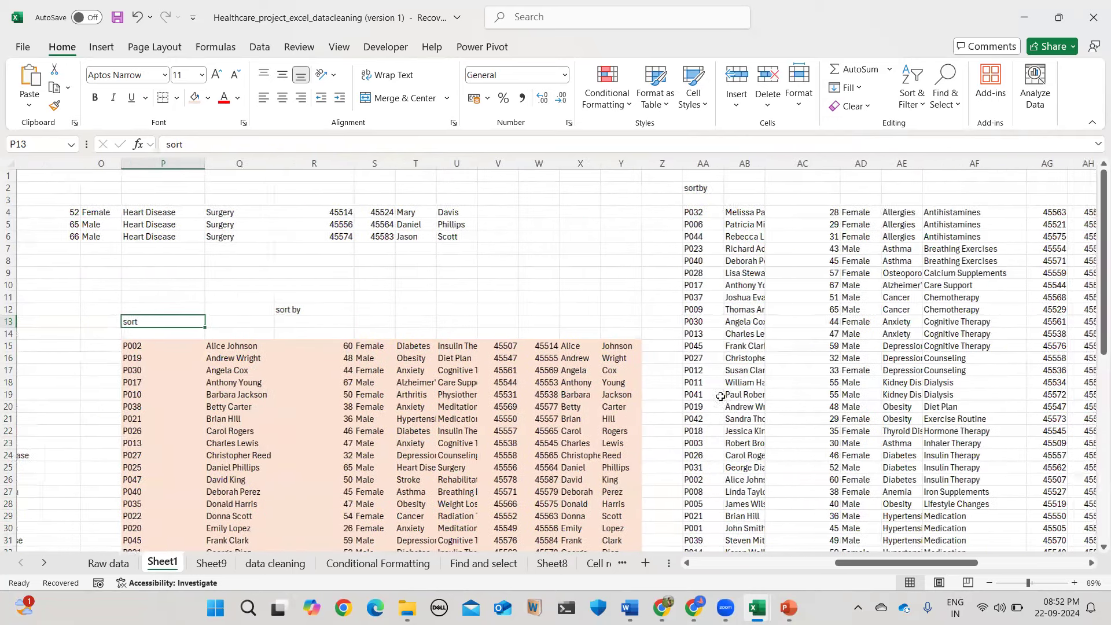
scroll(550, 186, "right", 3)
left_click(578, 191)
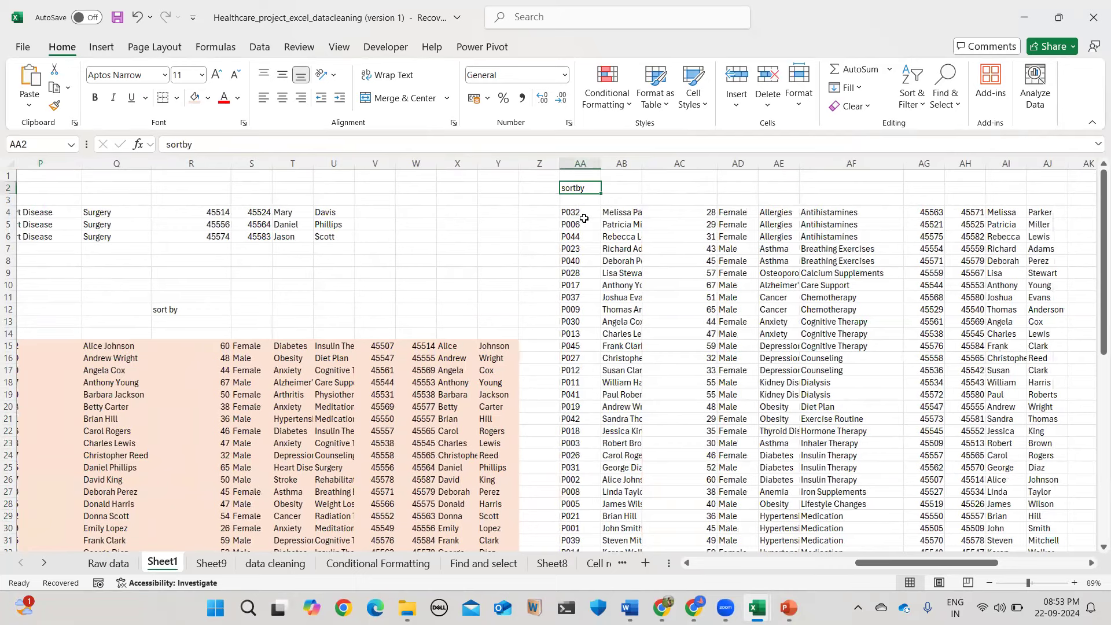
left_click(583, 213)
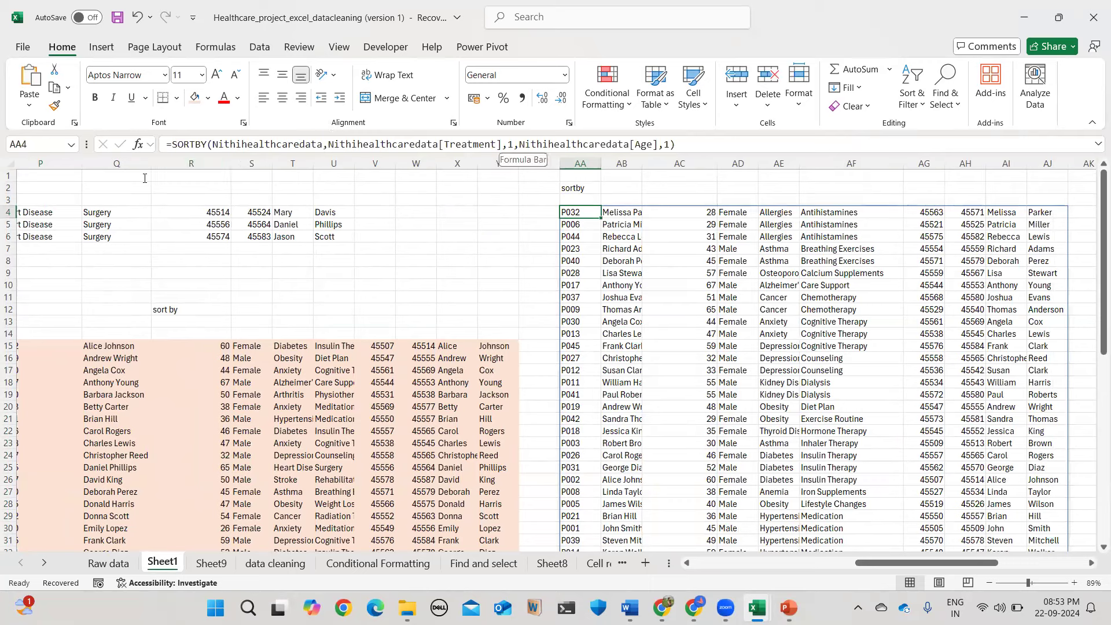
key("F2")
key("shift+Home")
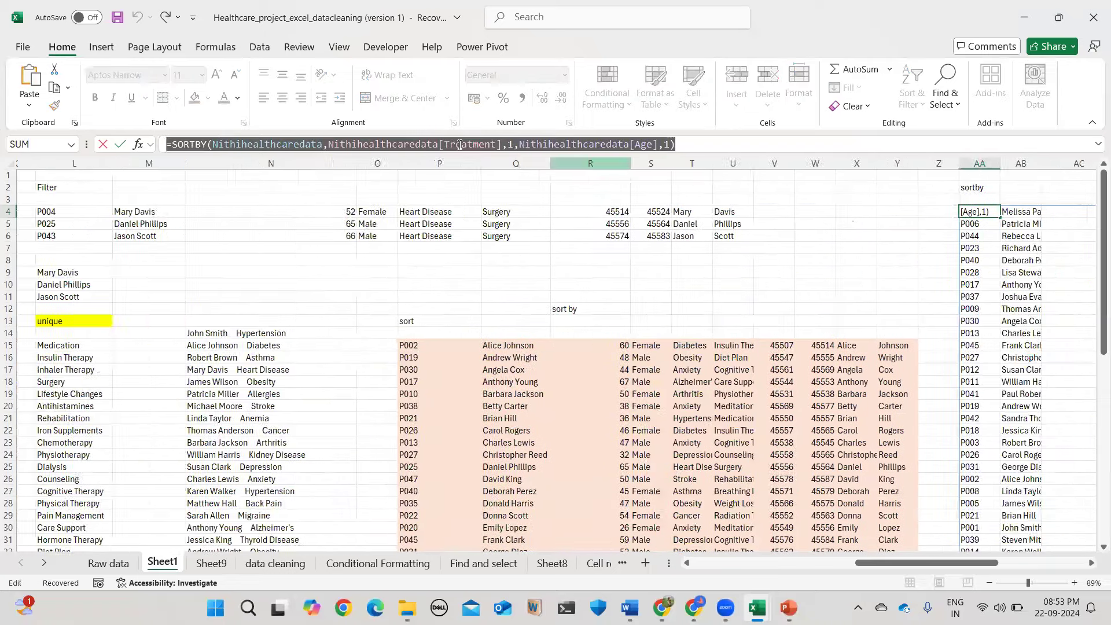
scroll(463, 145, "left", 5)
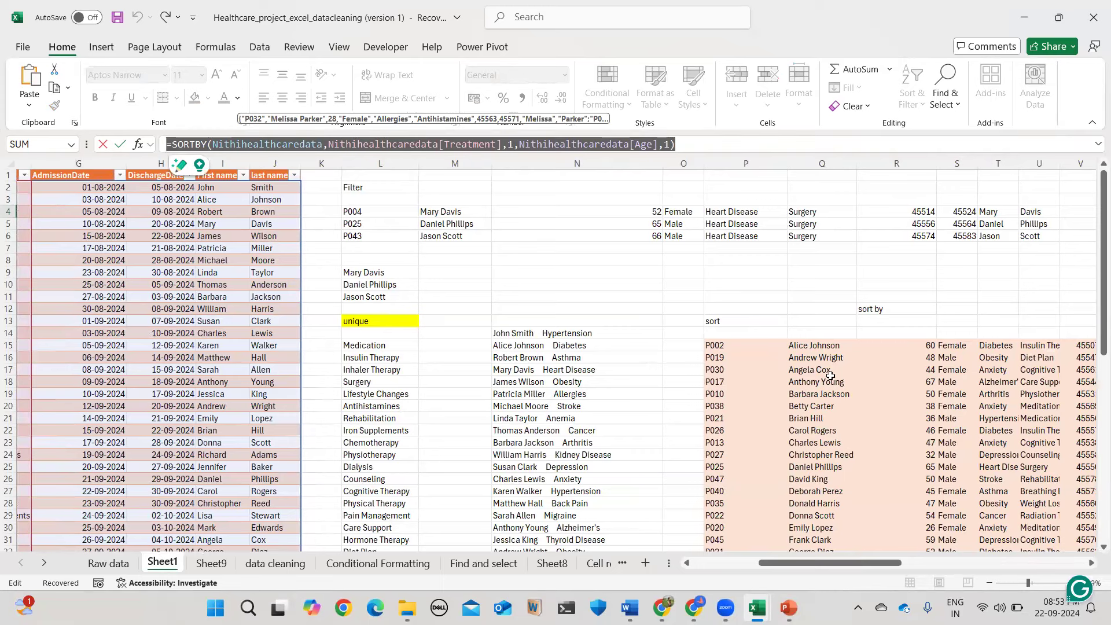
scroll(831, 376, "right", 4)
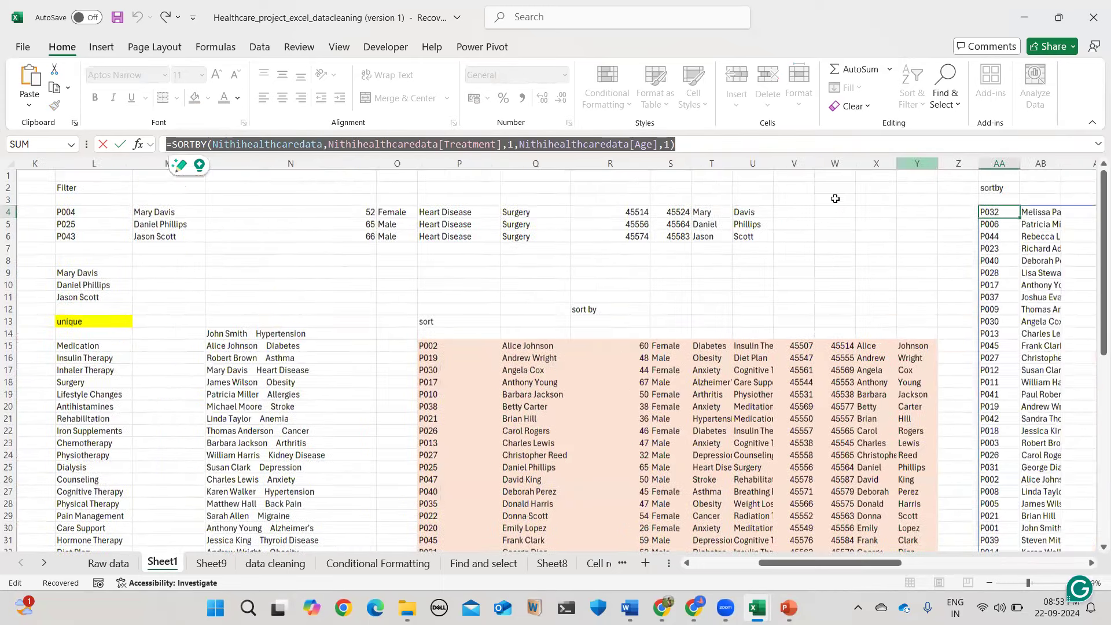
scroll(835, 199, "right", 3)
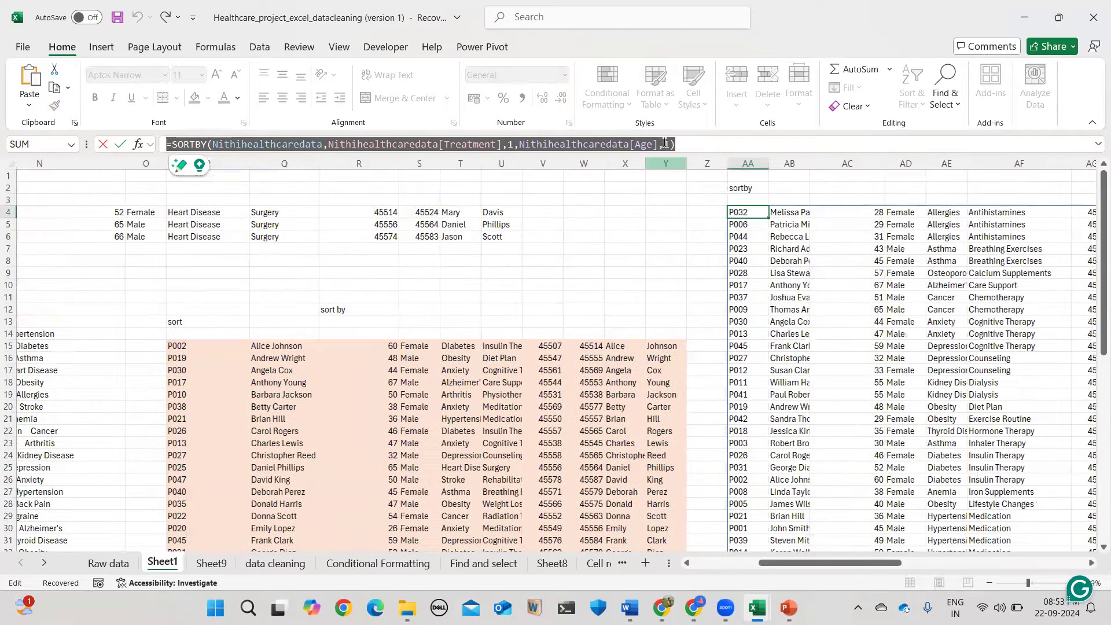
scroll(664, 143, "right", 2)
left_click(665, 143)
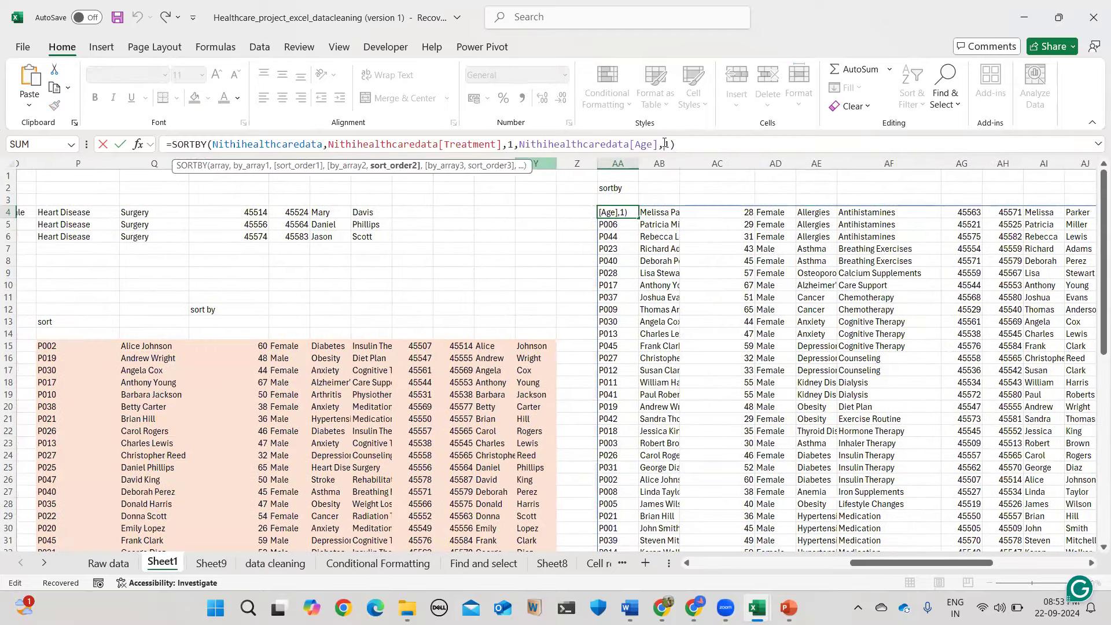
type("-")
key("Return")
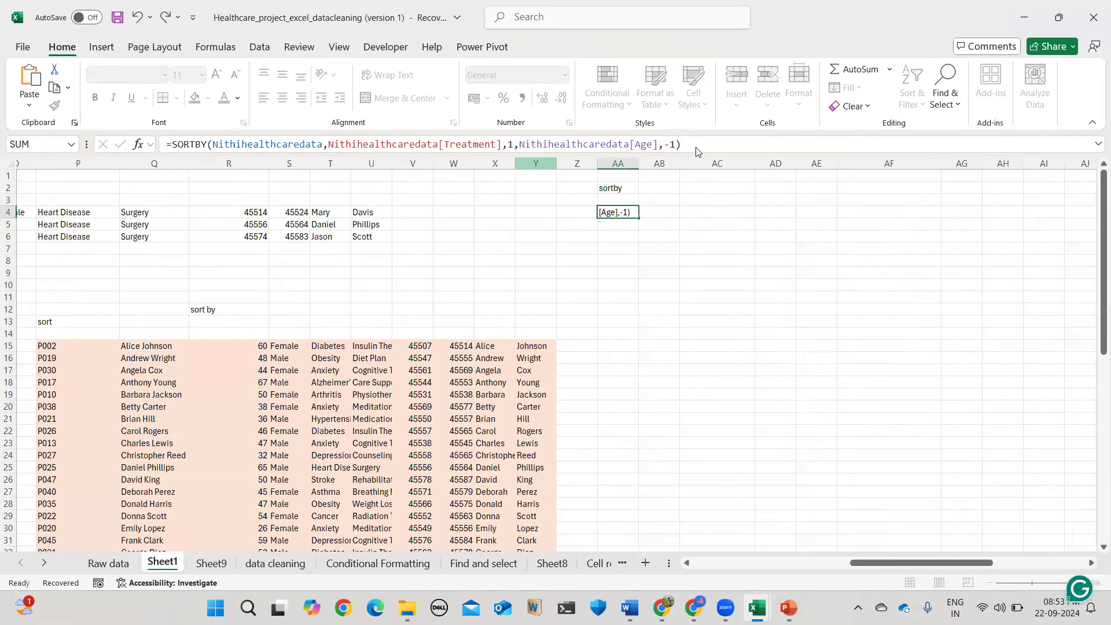
scroll(775, 276, "right", 3)
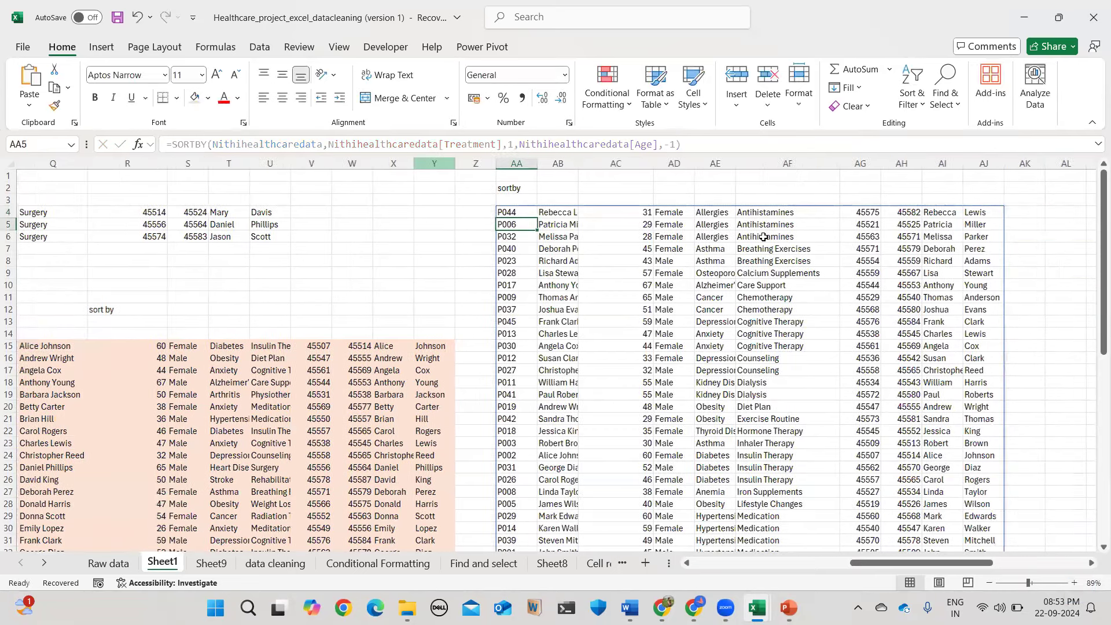
left_click_drag(714, 212, 708, 347)
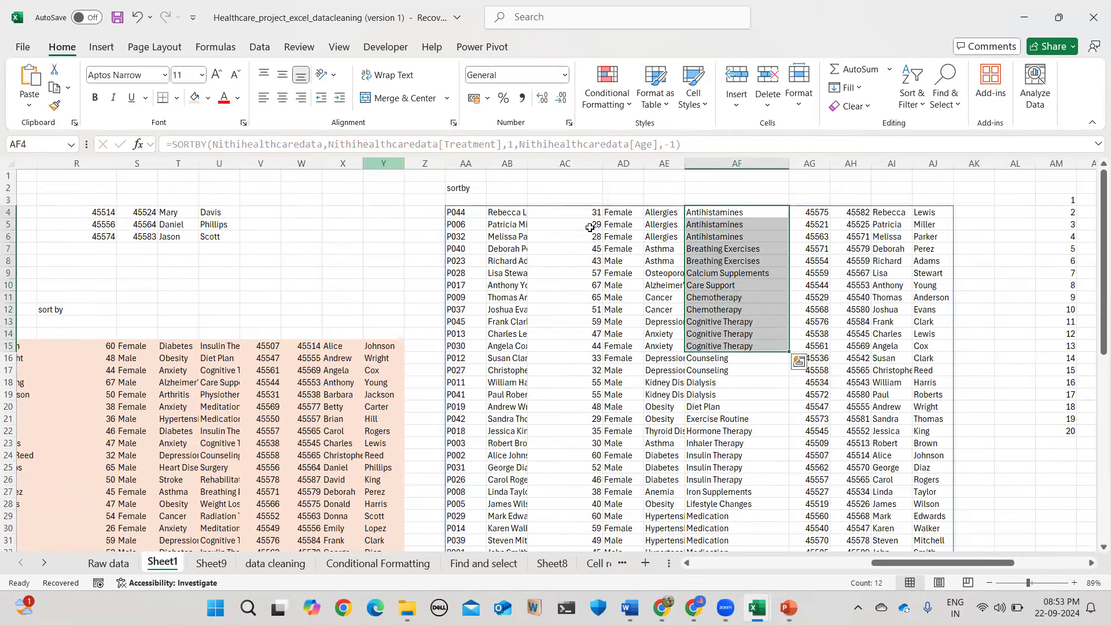
left_click_drag(590, 213, 592, 236)
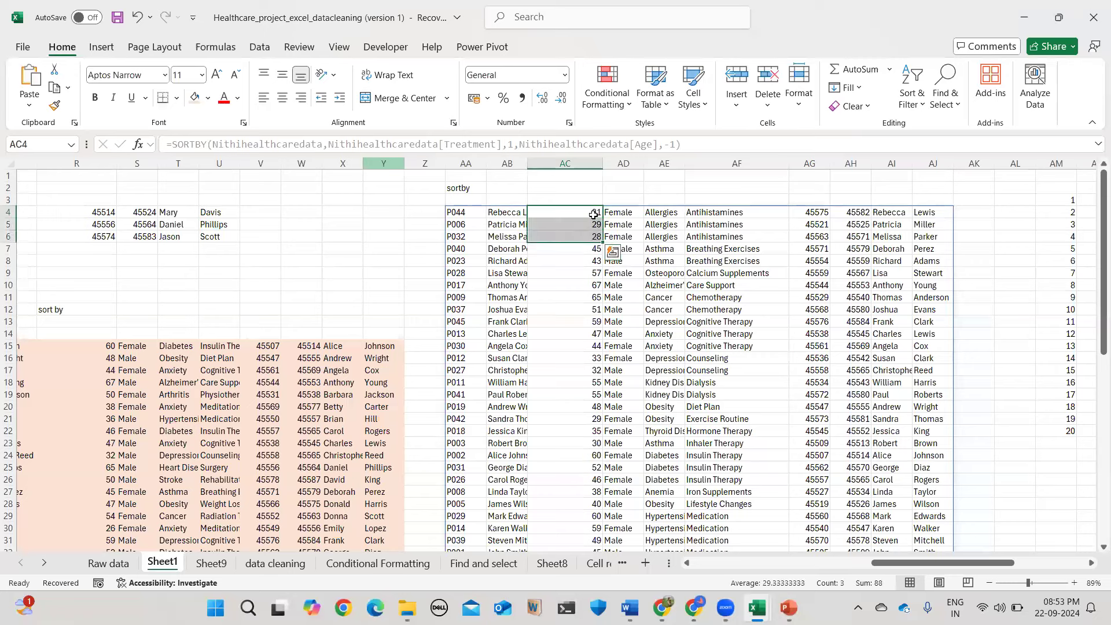
left_click(585, 251)
left_click_drag(585, 251, 587, 279)
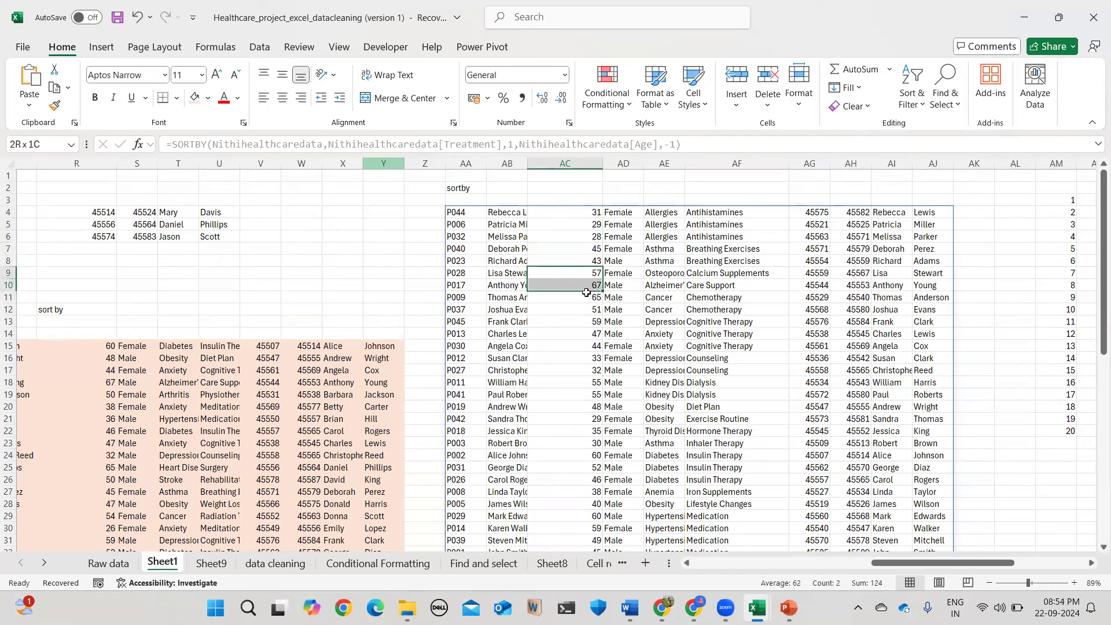
left_click_drag(586, 292, 587, 291)
left_click(778, 283)
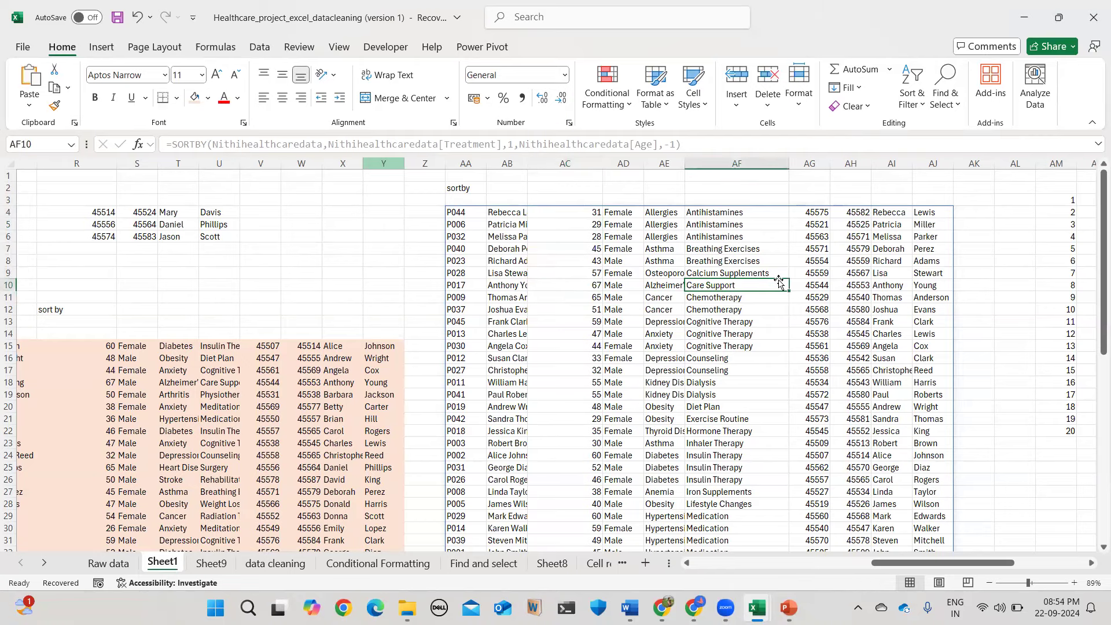
scroll(660, 282, "right", 5)
scroll(660, 282, "right", 3)
scroll(550, 342, "up", 2)
scroll(548, 345, "up", 5)
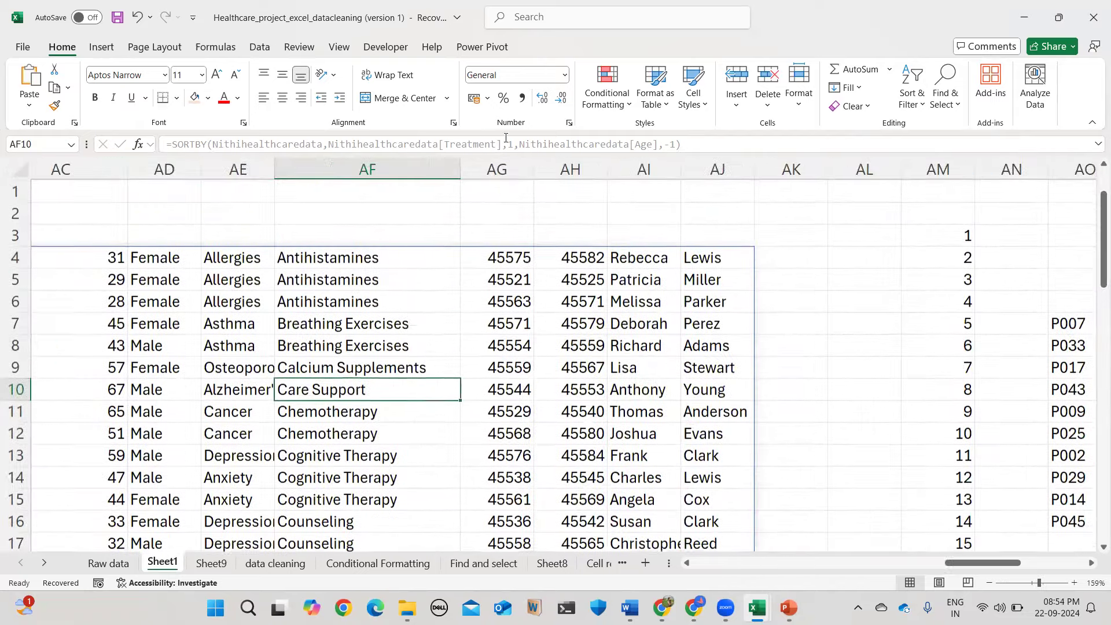
Clear a cell inside the SORTBY spill range, then cancel to restore Care Support.
scroll(508, 140, "left", 2)
scroll(615, 313, "left", 3)
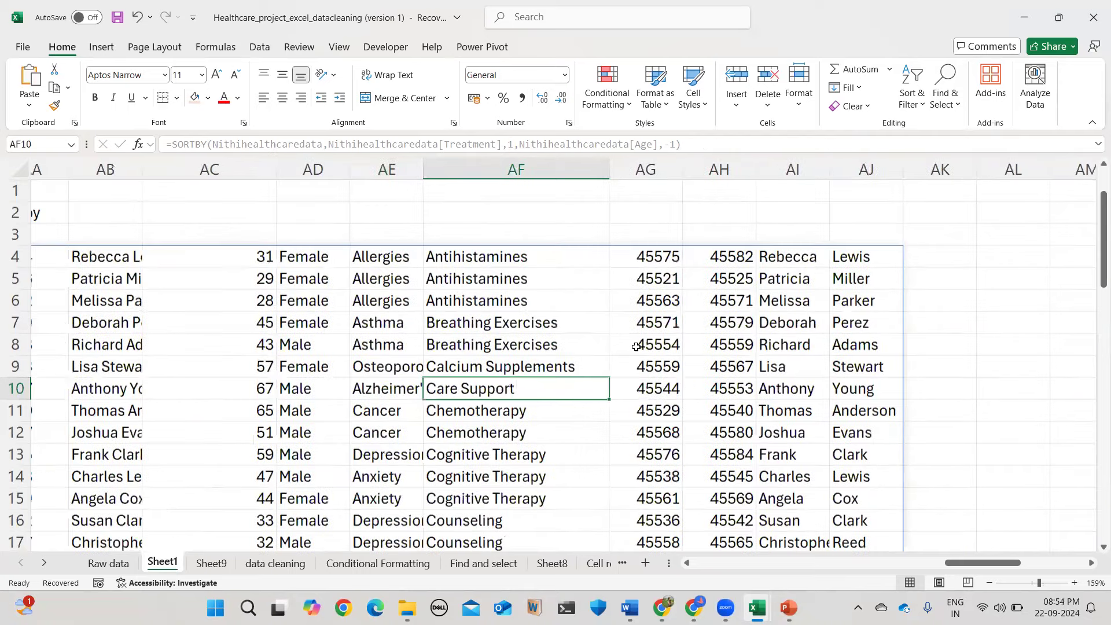
scroll(690, 388, "left", 3)
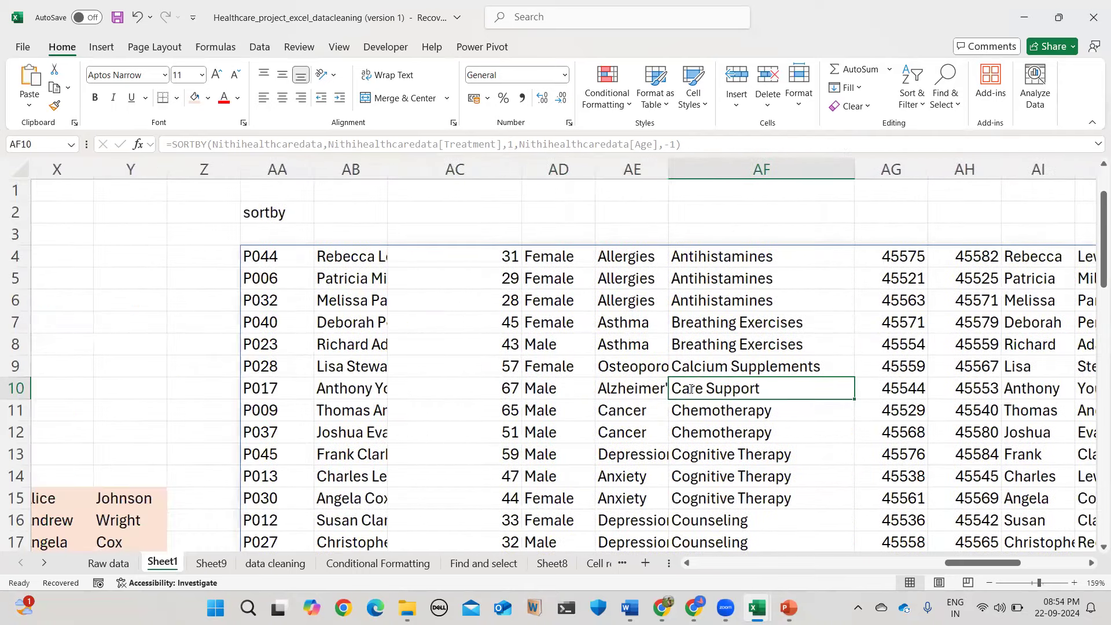
key("BackSpace")
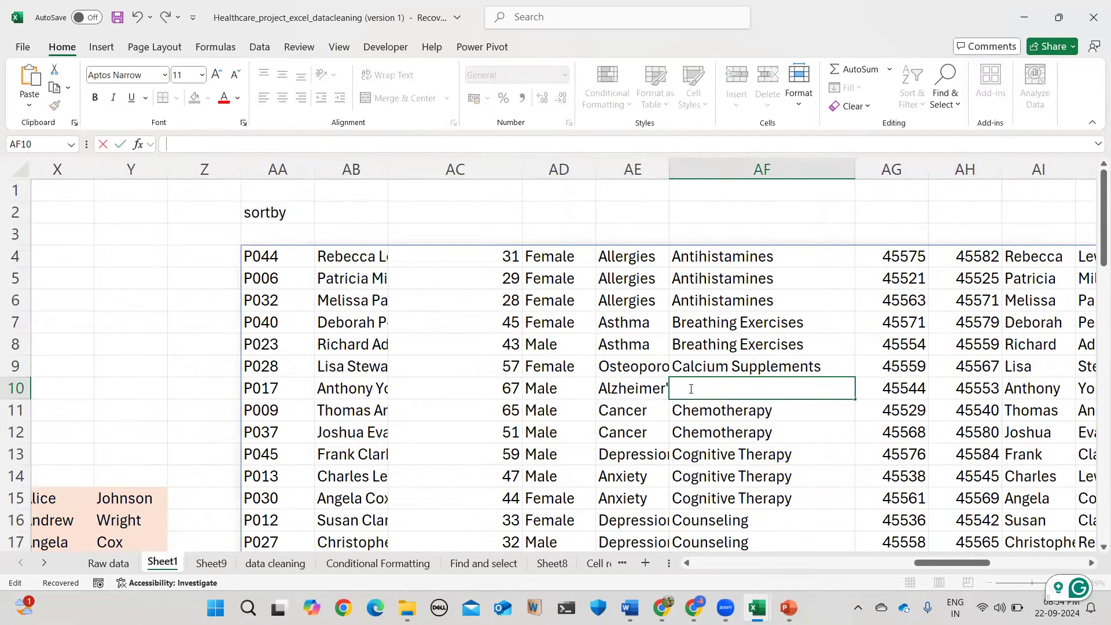
scroll(480, 390, "down", 1)
scroll(480, 389, "right", 1)
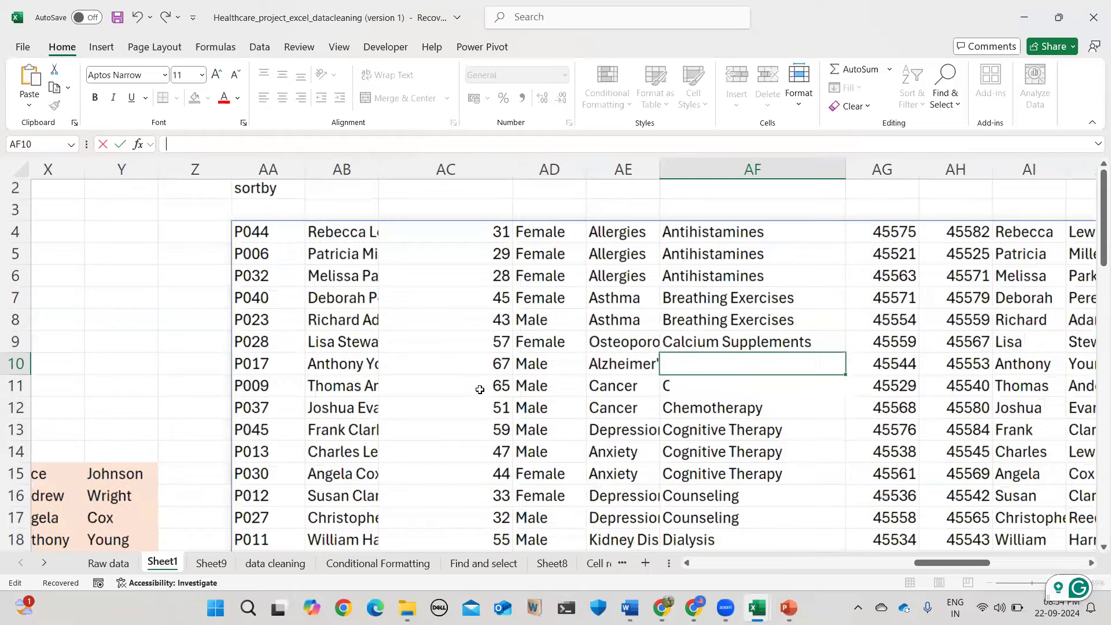
scroll(480, 389, "right", 3)
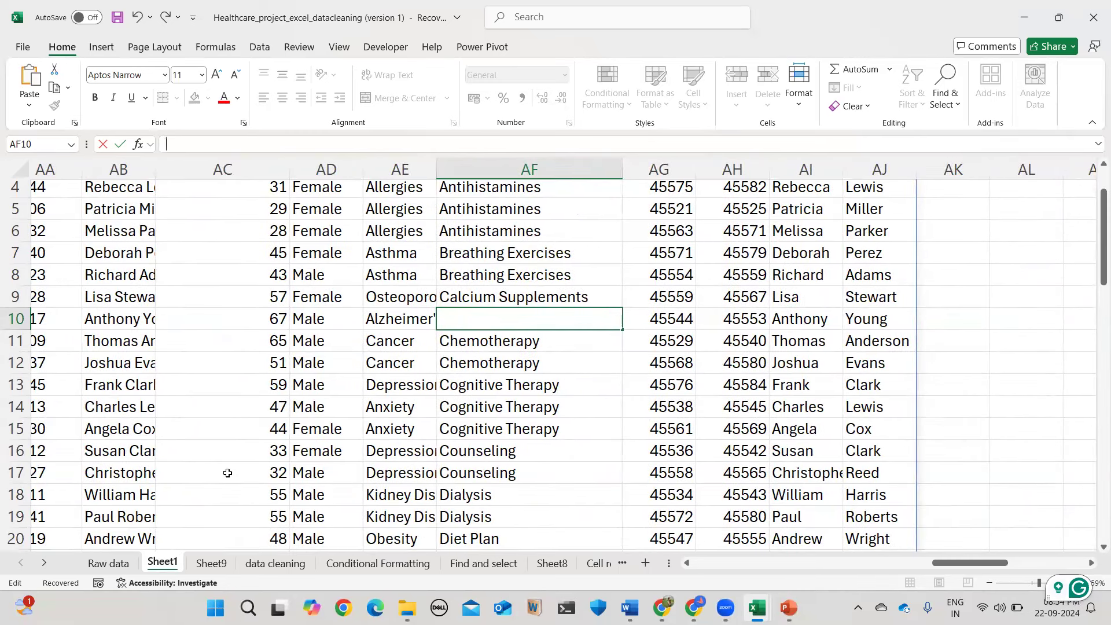
key("Escape")
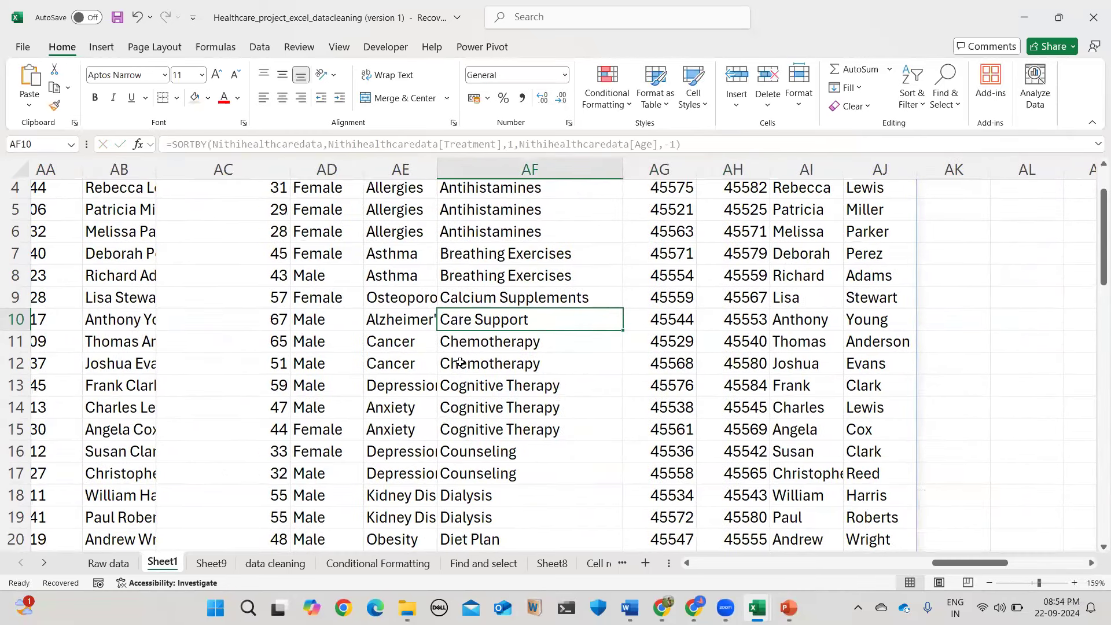
Overwrite the age 51 in AC12 and commit, breaking AA4's formula with #SPILL!
scroll(460, 363, "down", 3)
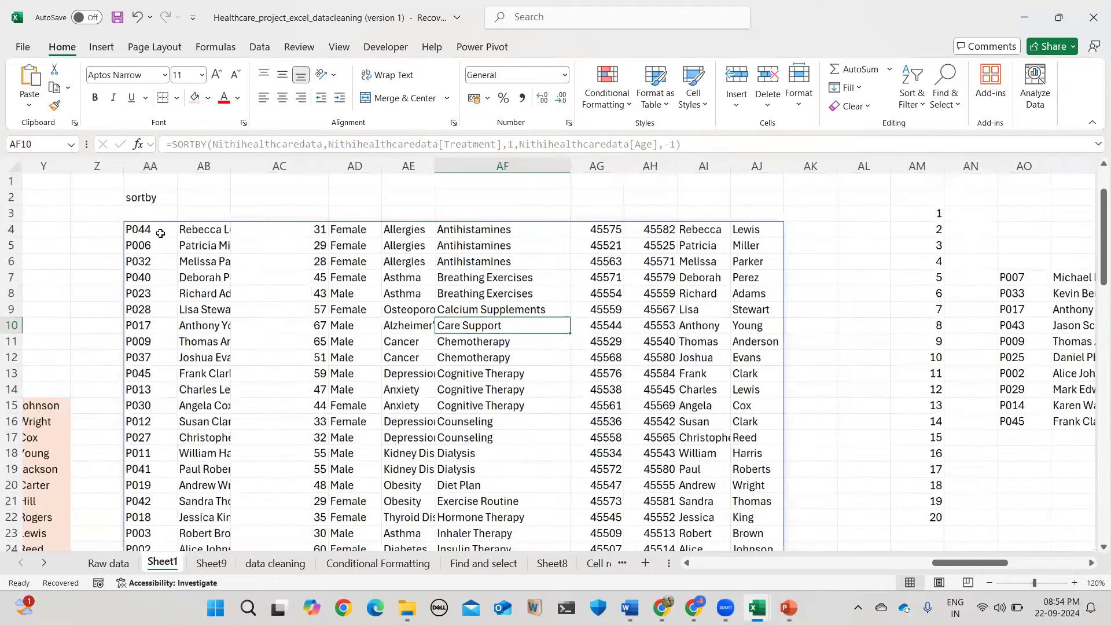
left_click(161, 233)
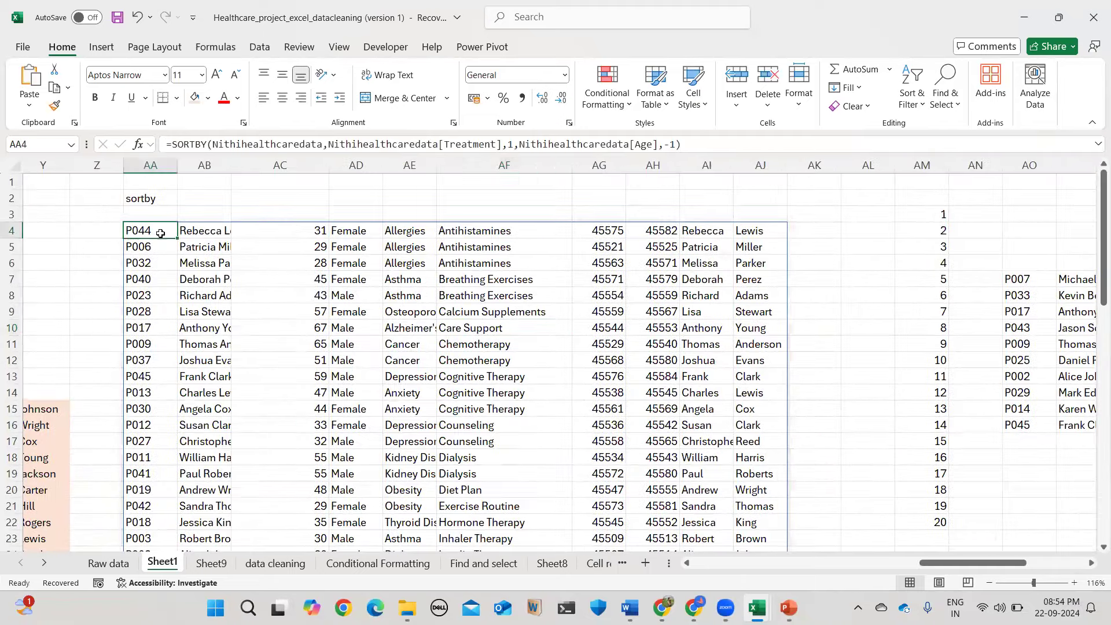
left_click(202, 260)
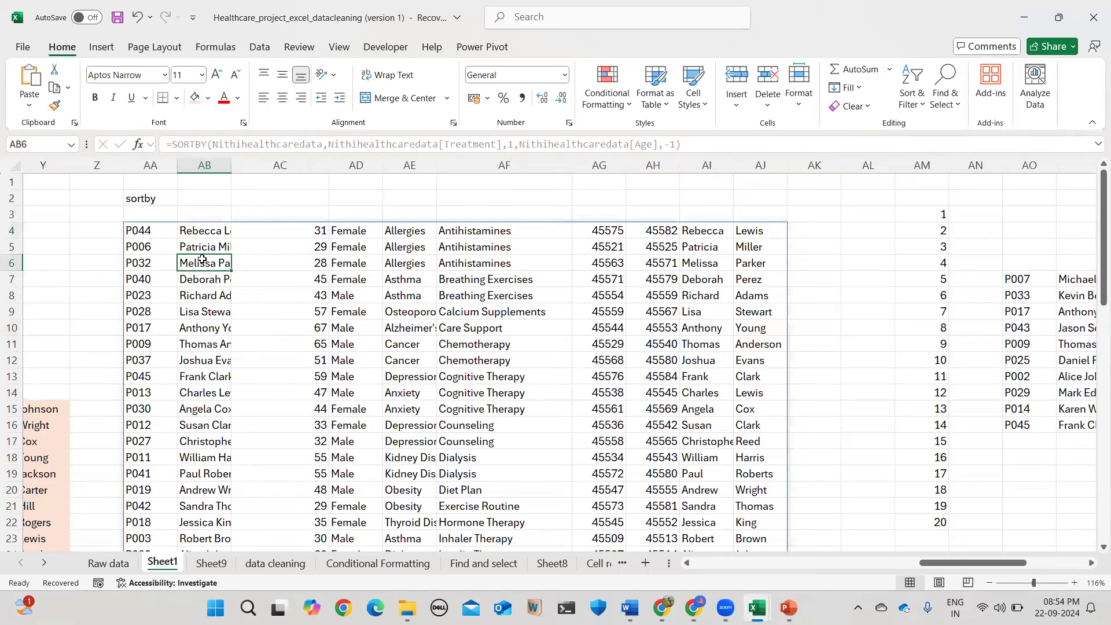
left_click(302, 360)
key("BackSpace")
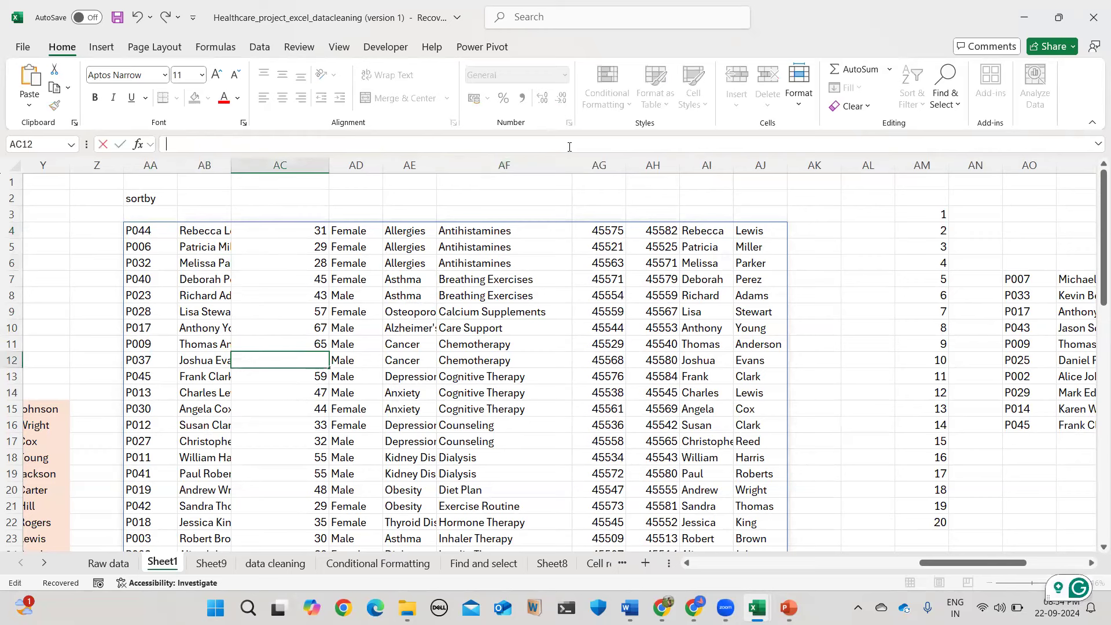
left_click(157, 231)
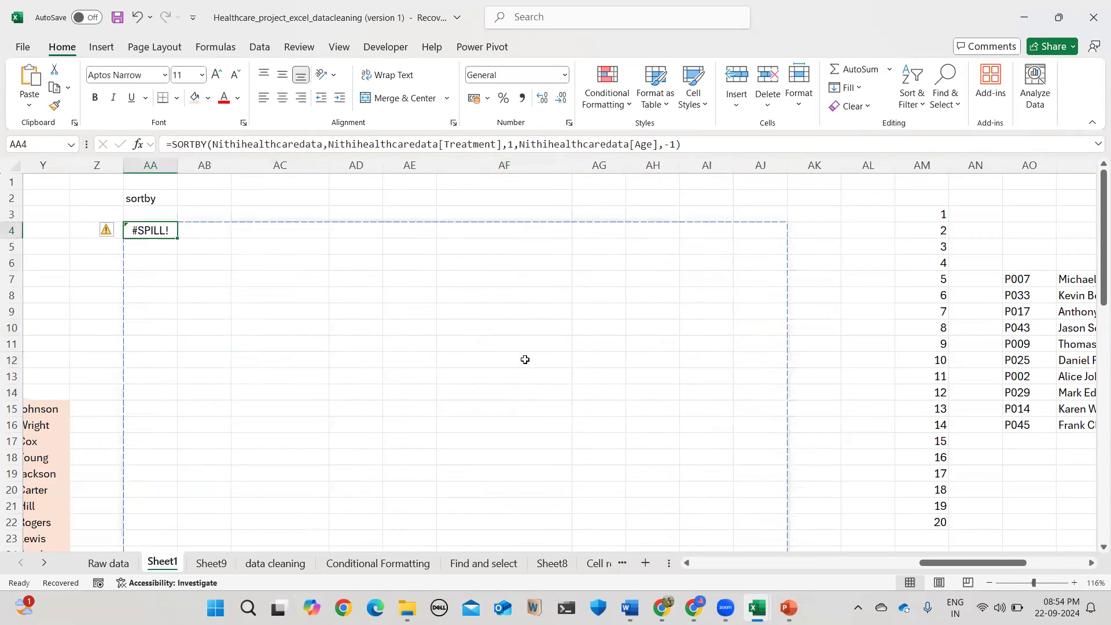
Undo the AC12 entry twice so SORTBY spills again, and cancel moving AA4 onto occupied cells.
key("ctrl+z")
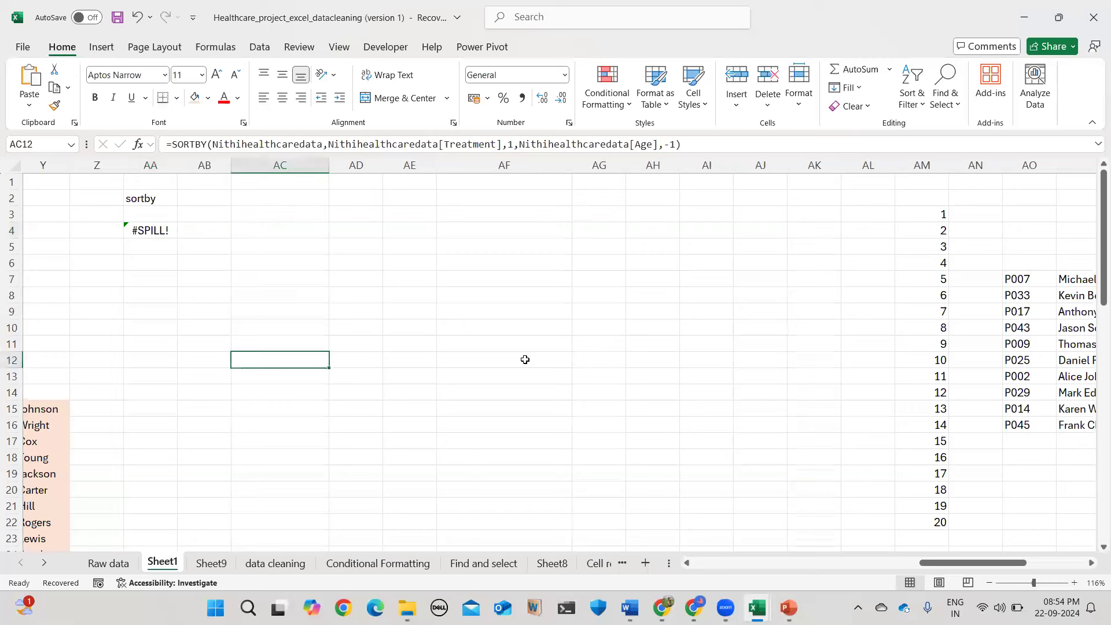
key("ctrl+z")
left_click(144, 238)
left_click_drag(144, 239, 149, 250)
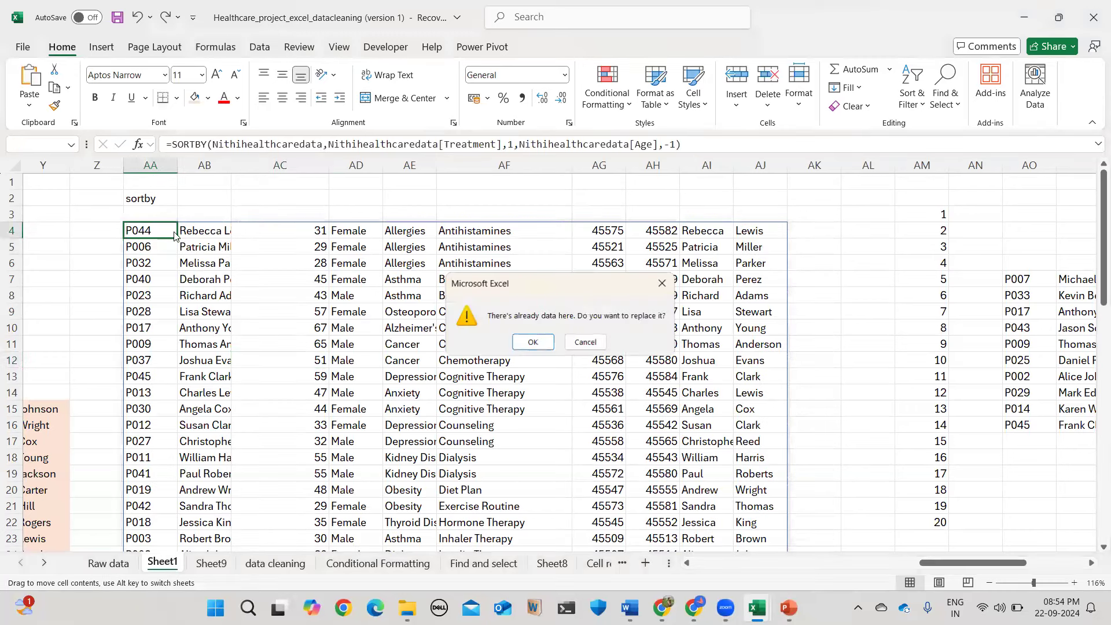
left_click(662, 283)
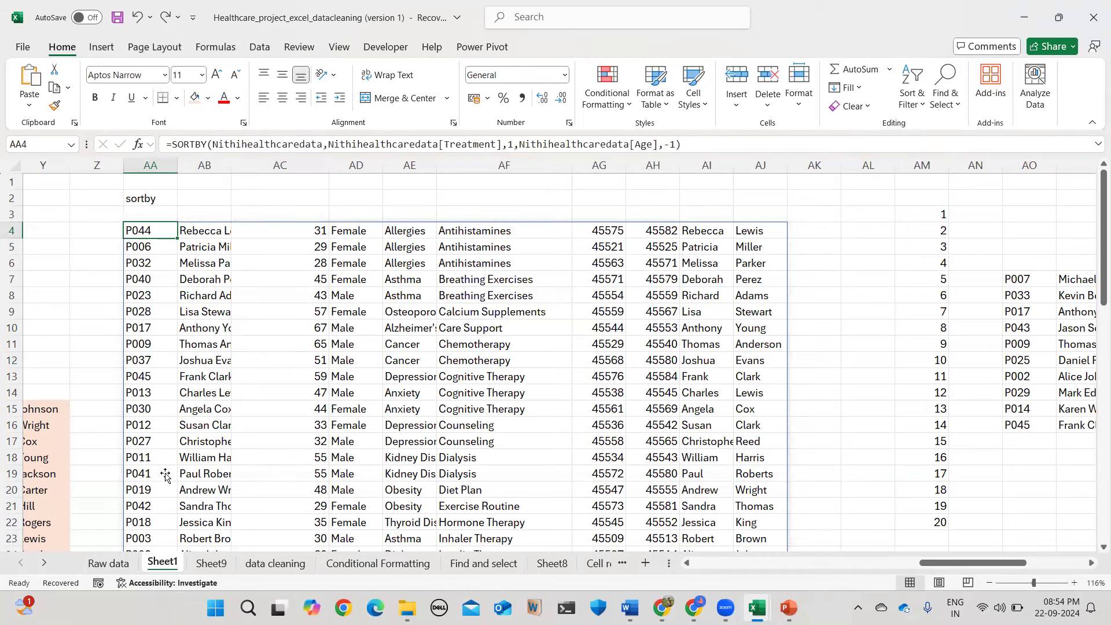
scroll(166, 474, "up", 4, "ctrl")
scroll(392, 264, "up", 4, "ctrl")
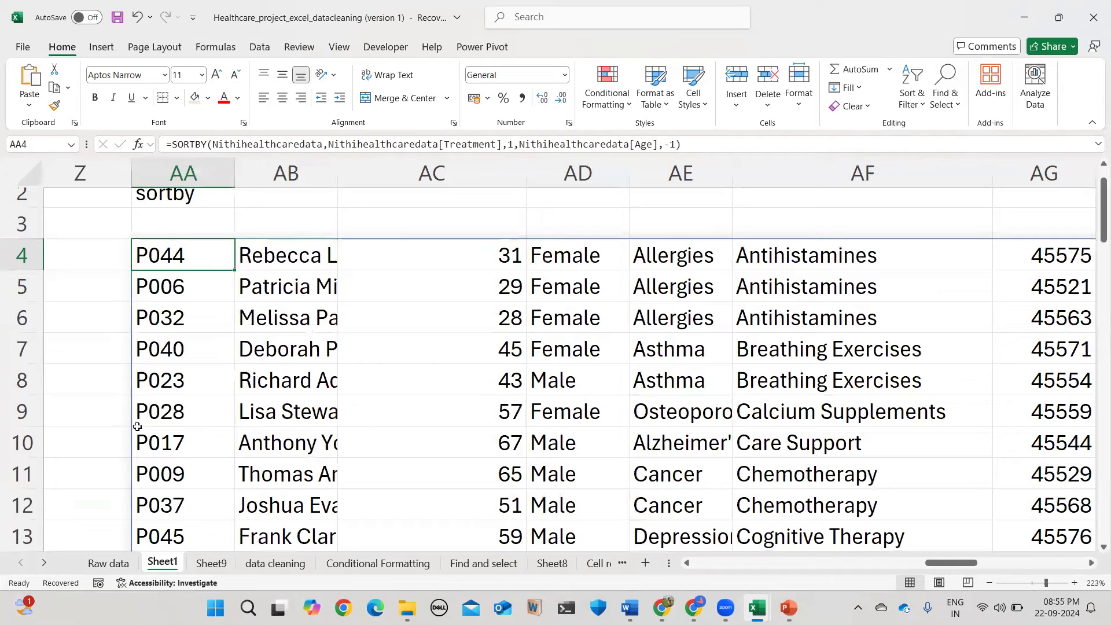
scroll(341, 413, "down", 8, "ctrl")
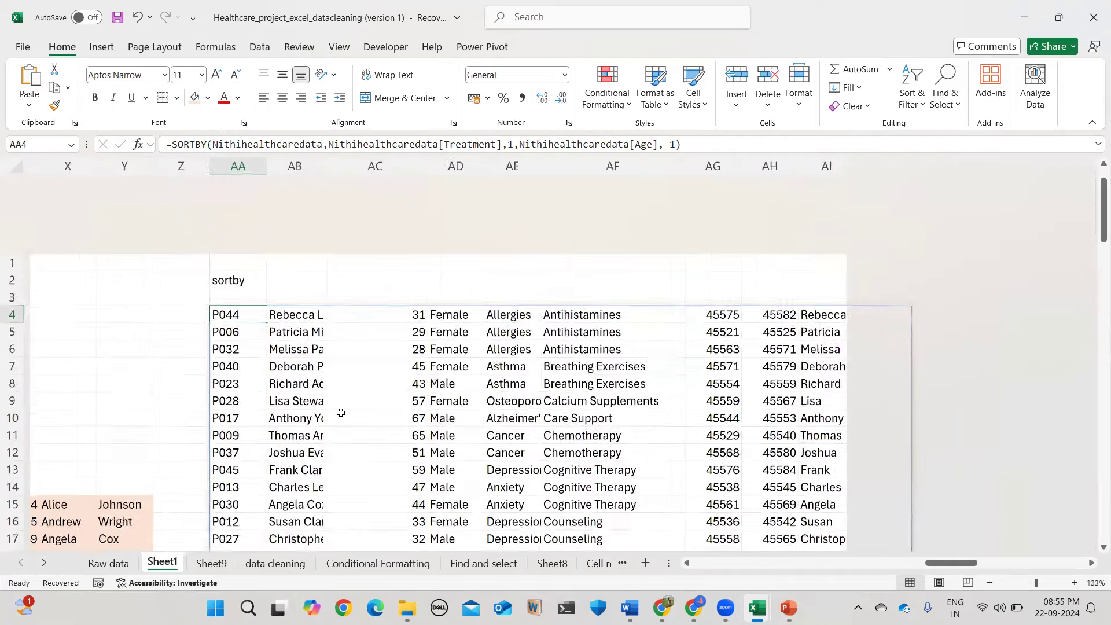
scroll(341, 412, "down", 2, "ctrl")
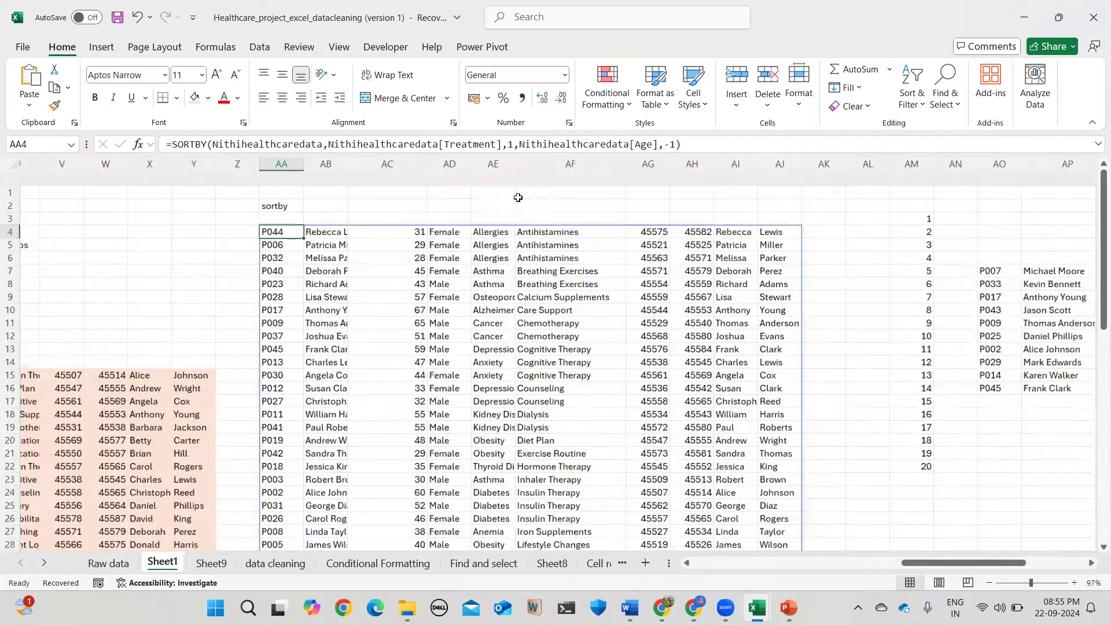
scroll(45, 421, "down", 1, "ctrl")
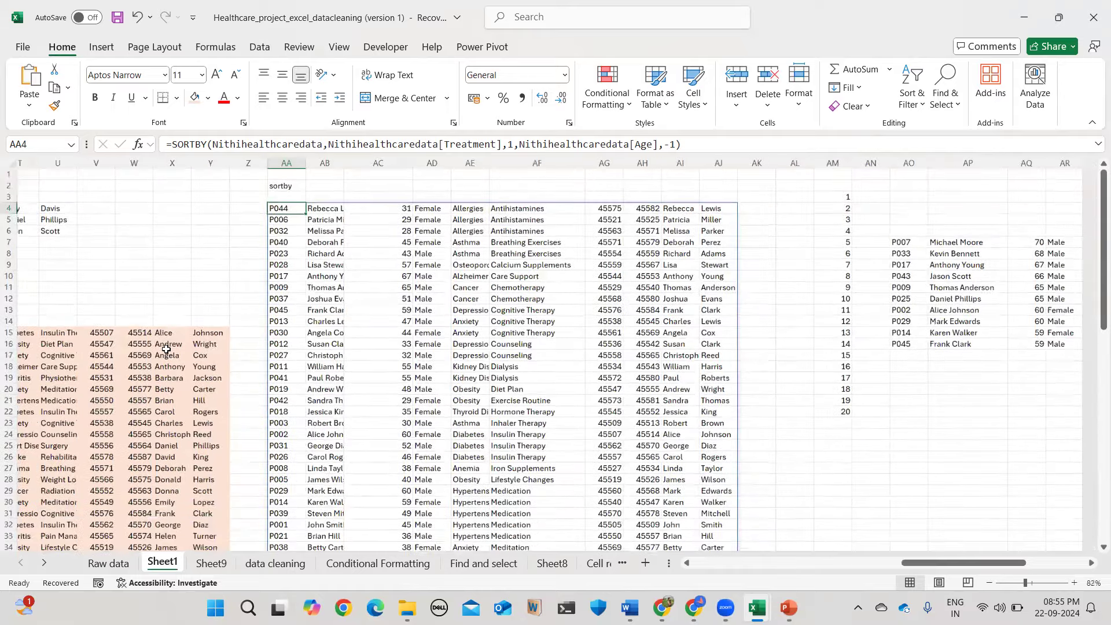
left_click(40, 417)
mouse_move(756, 608)
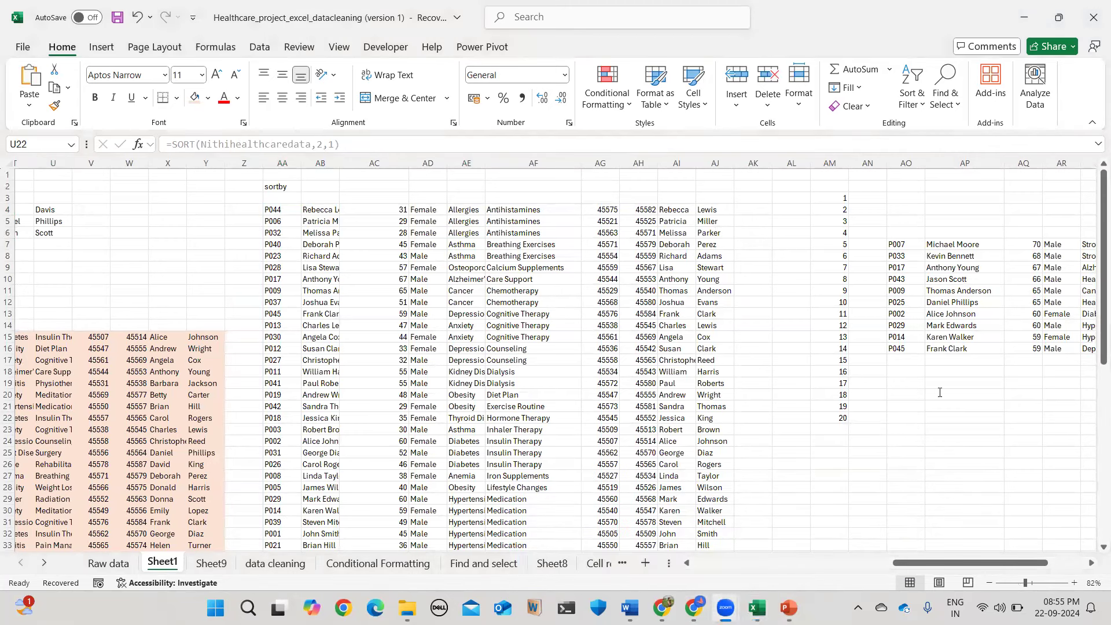
left_click(1003, 592)
mouse_move(754, 605)
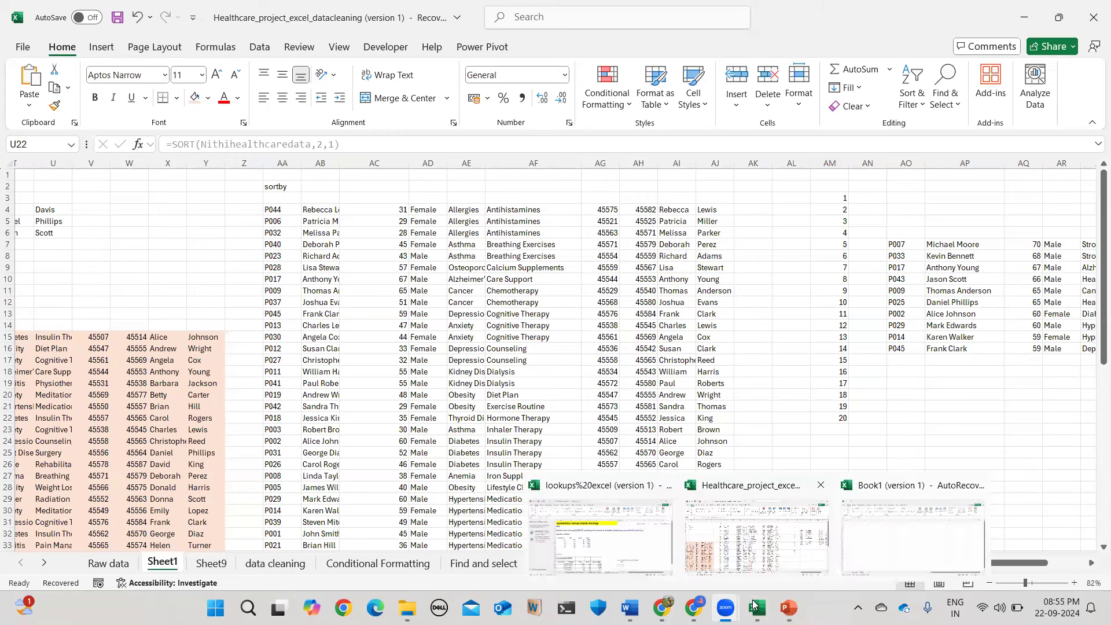
left_click(756, 538)
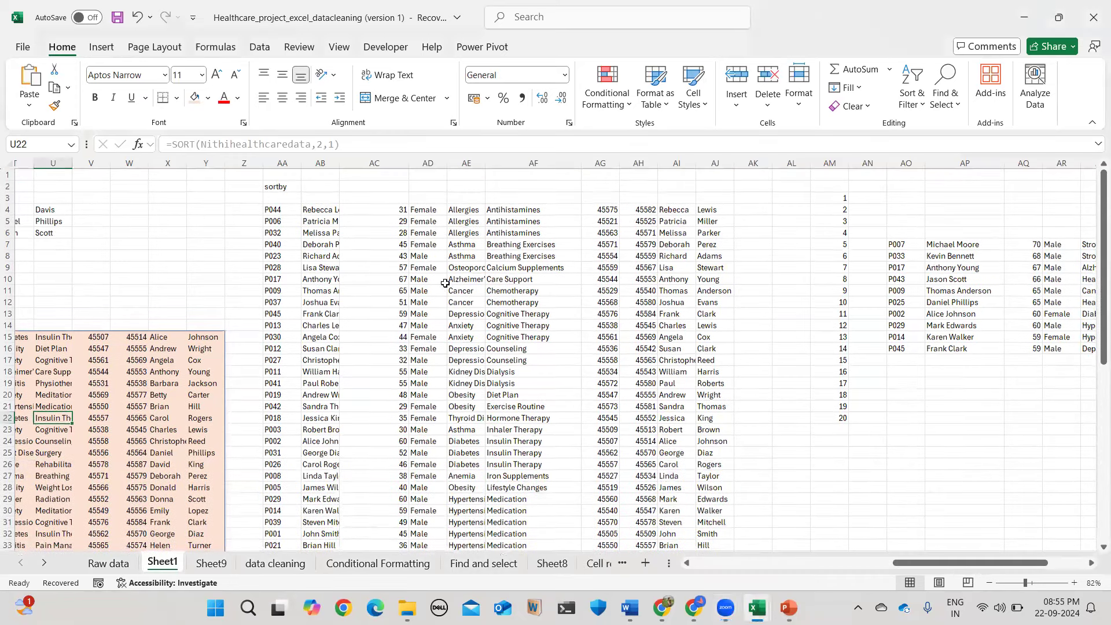
left_click(274, 214)
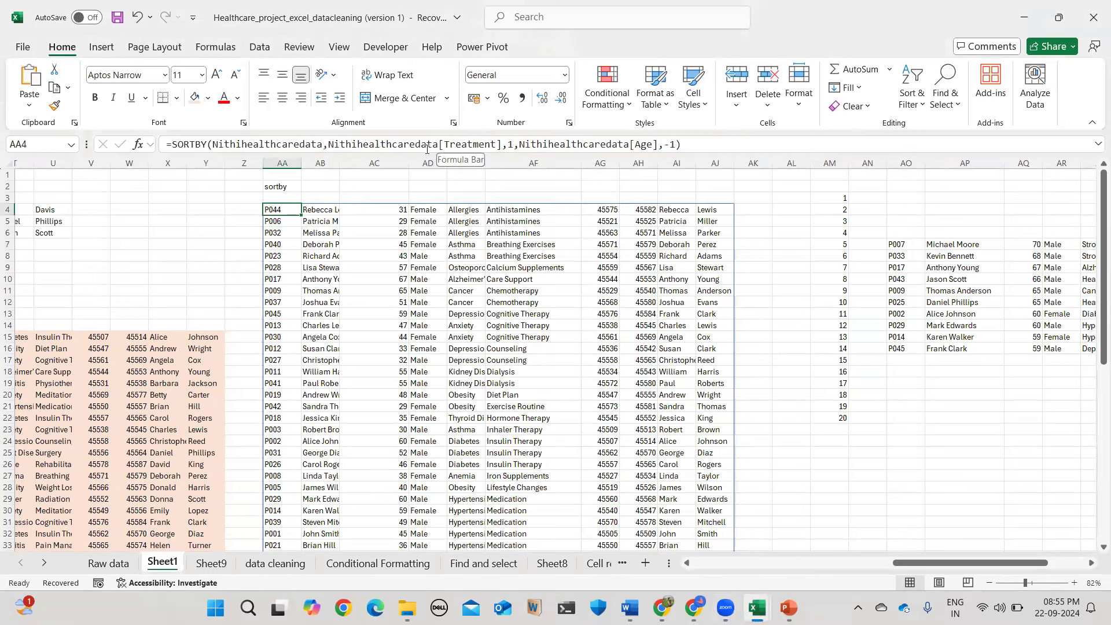
Review AA4's SORTBY arguments ([Treatment],1,[Age],-1) and discard the edit, leaving the formula unchanged.
scroll(336, 233, "left", 6)
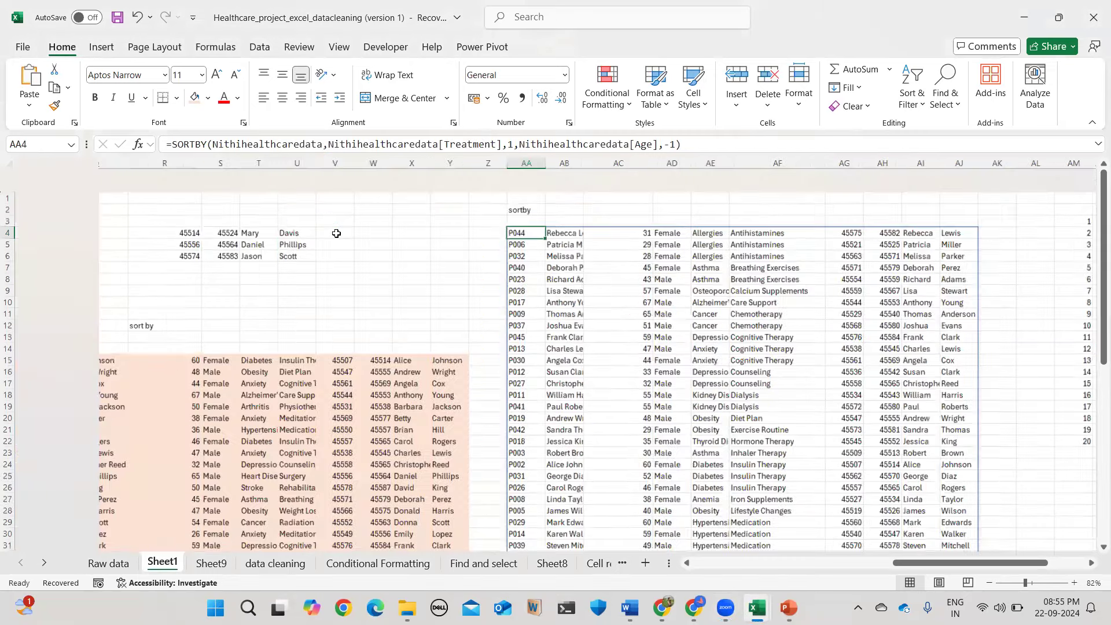
scroll(240, 397, "left", 2)
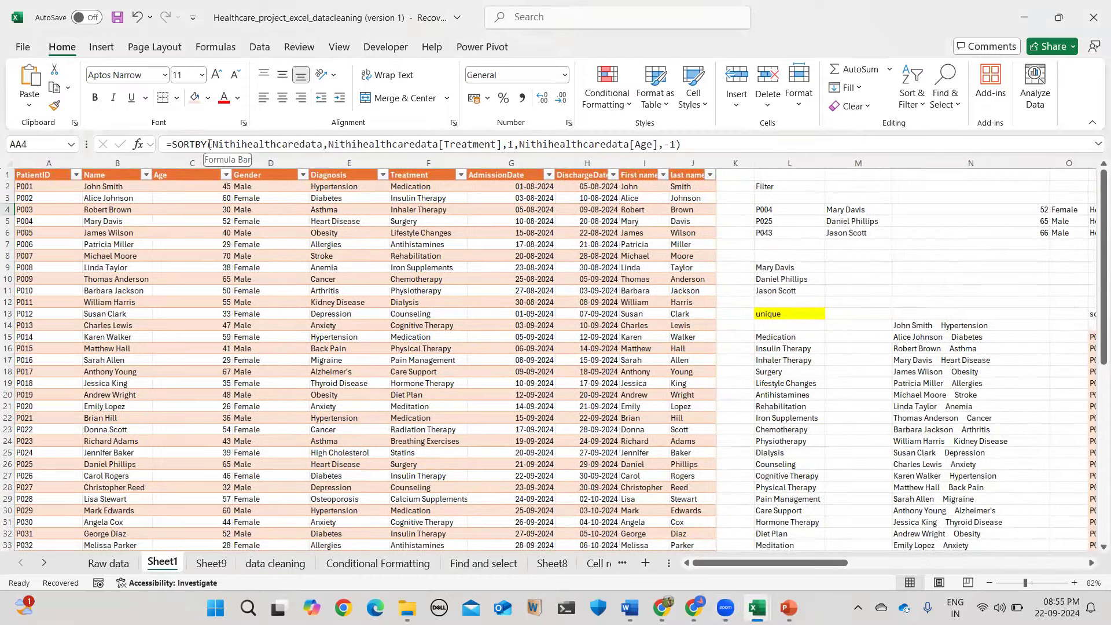
left_click(324, 144)
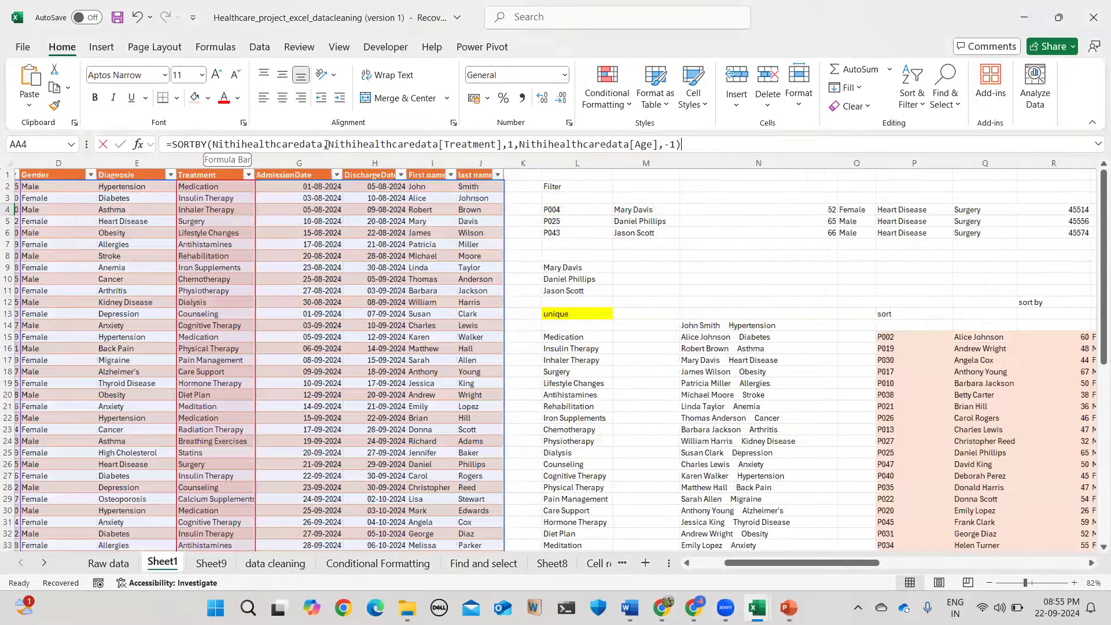
key("ctrl+shift+Left")
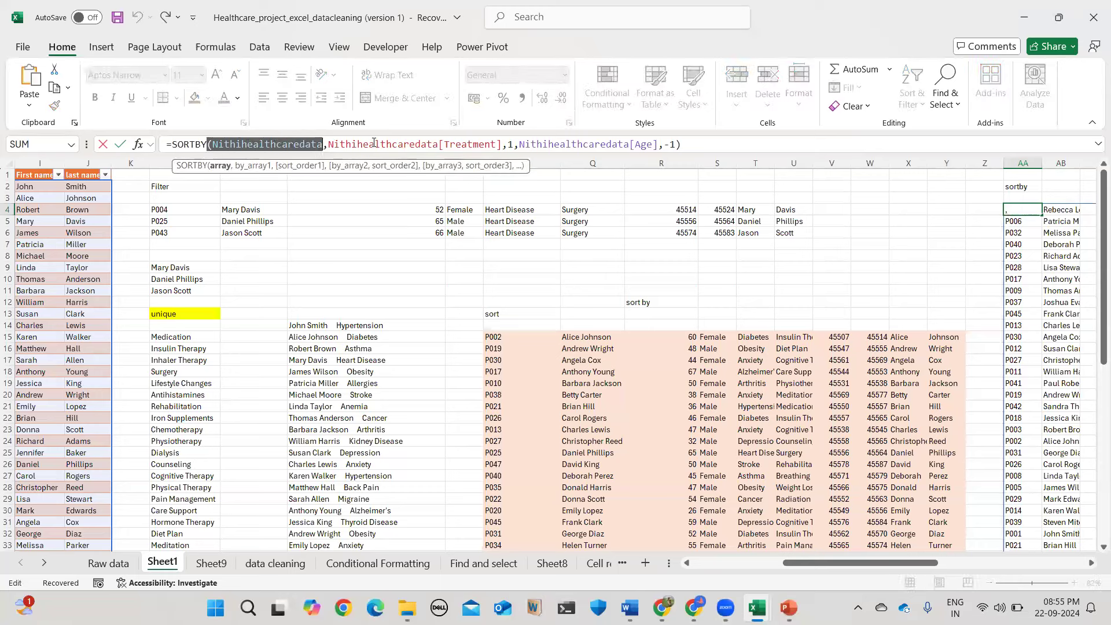
left_click(475, 145)
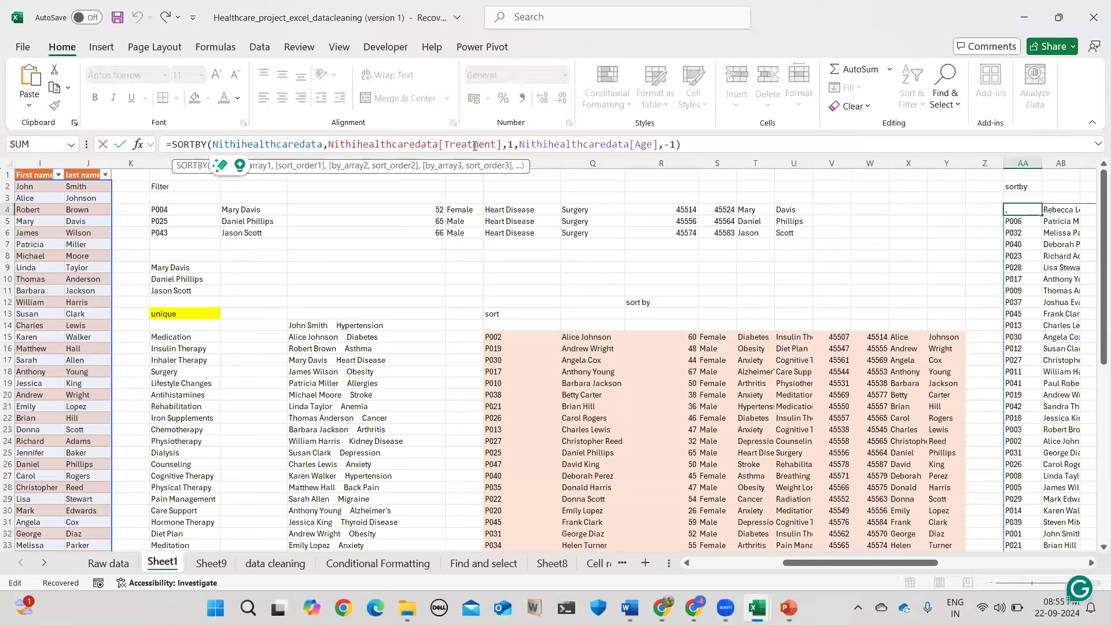
double_click(507, 144)
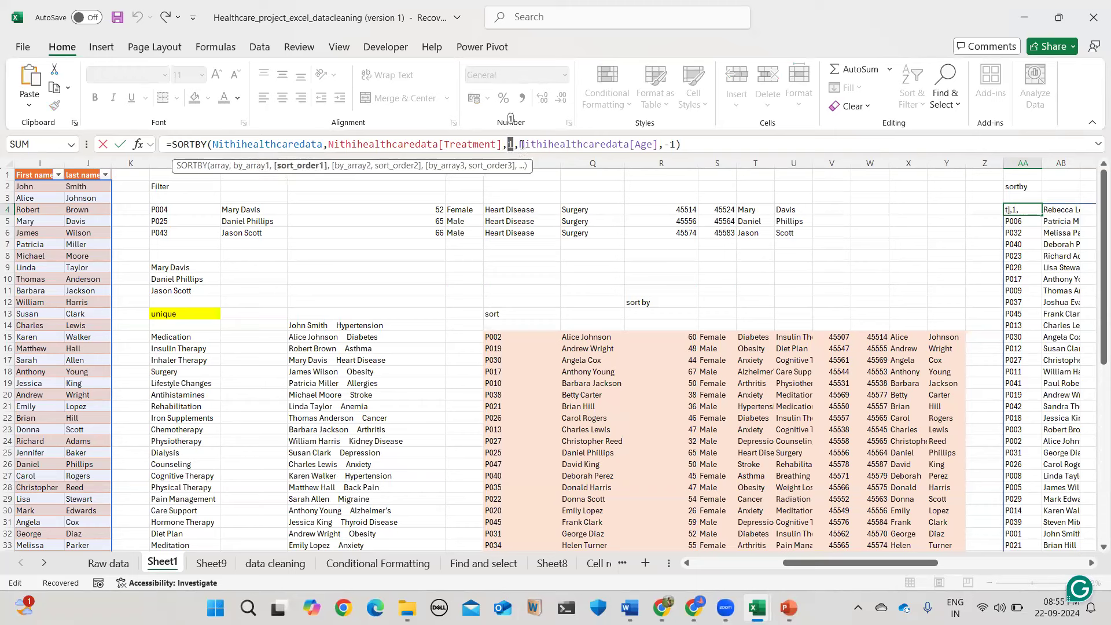
left_click_drag(520, 144, 630, 139)
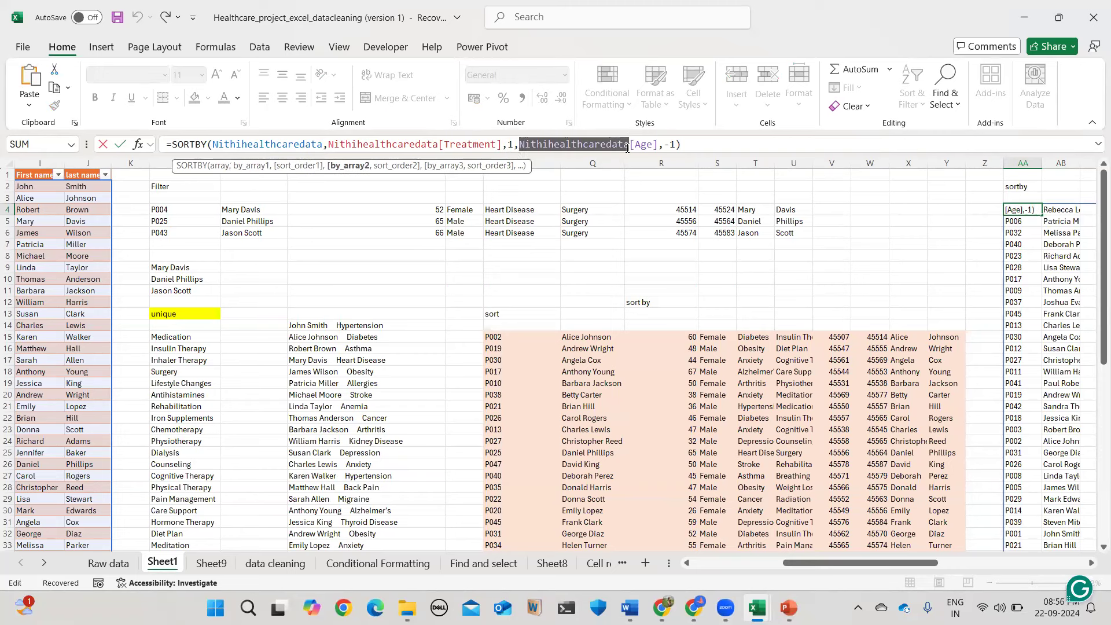
left_click(641, 145)
double_click(640, 146)
left_click_drag(676, 144, 519, 144)
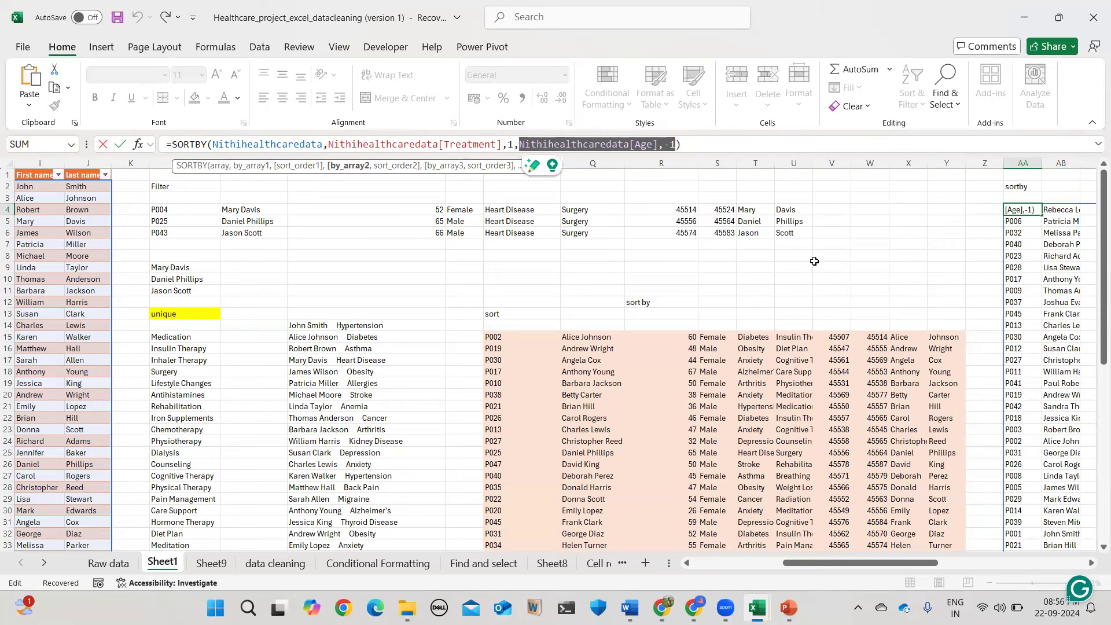
scroll(660, 285, "right", 5)
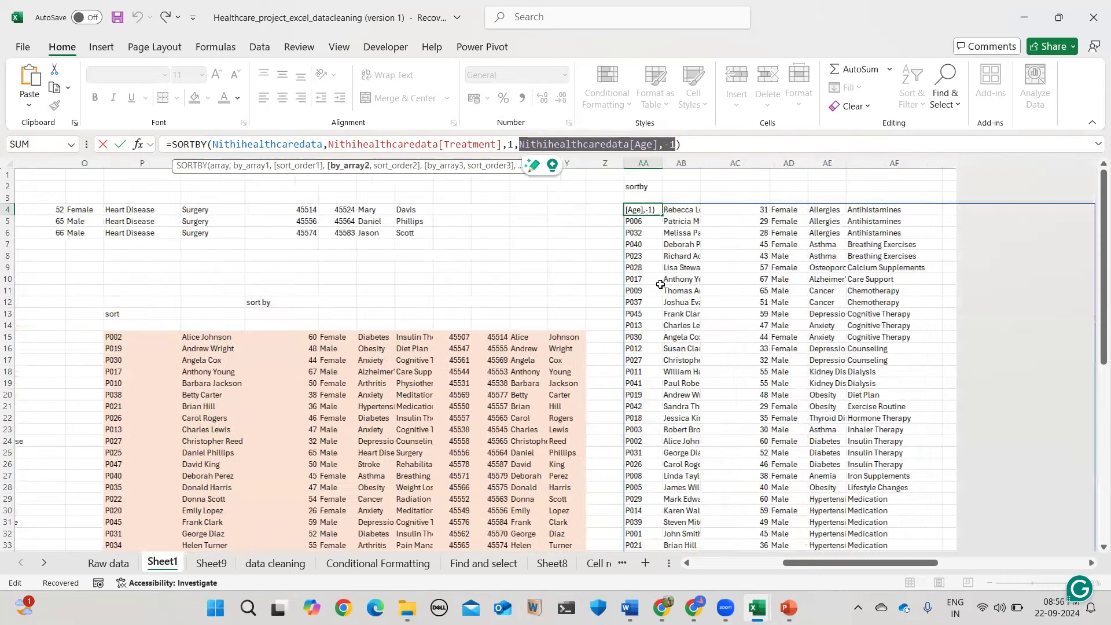
scroll(633, 203, "right", 10)
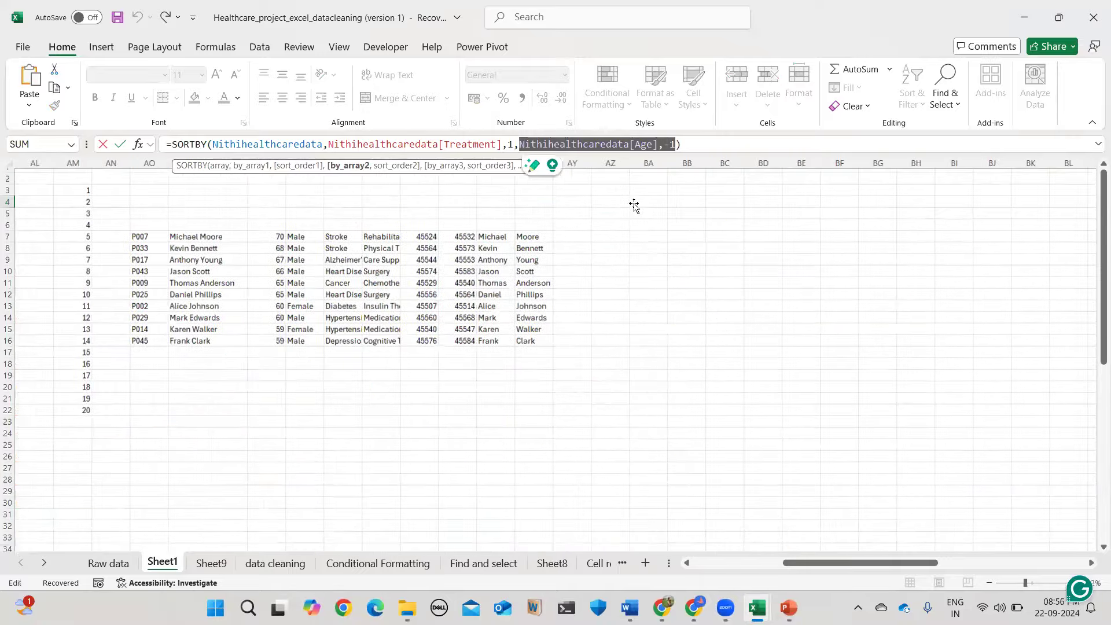
scroll(634, 203, "down", 1)
left_click(634, 203)
key("Escape")
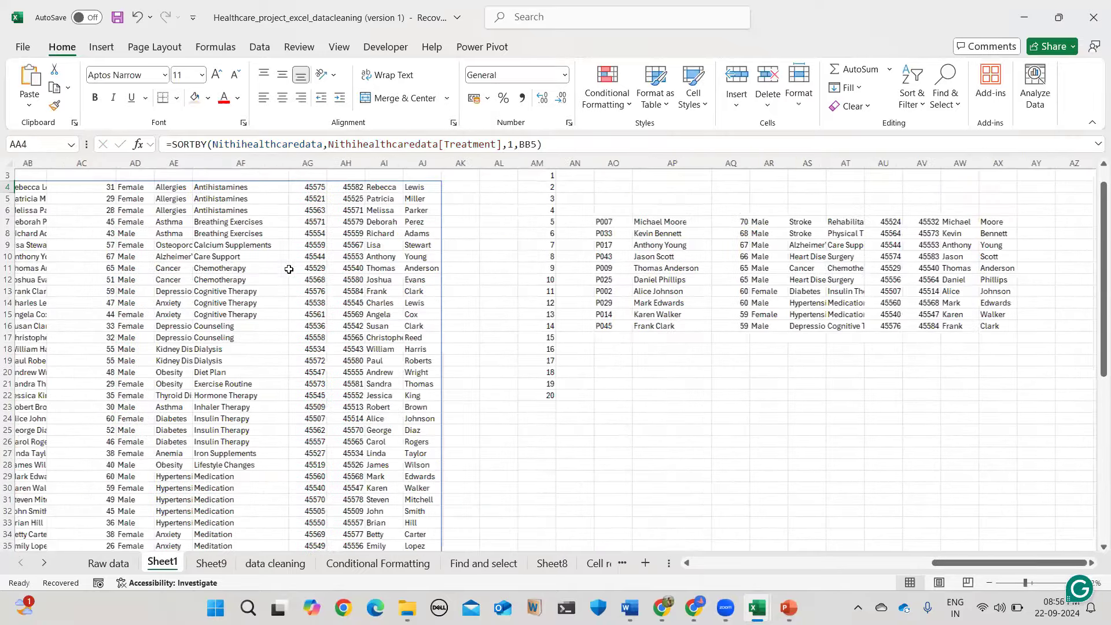
scroll(609, 416, "right", 14)
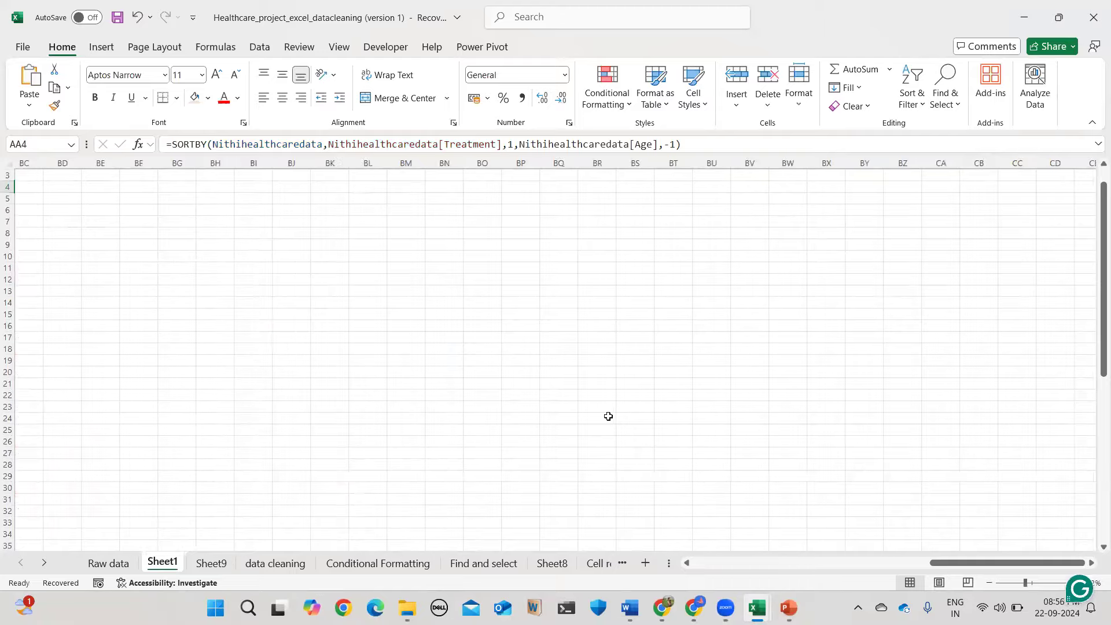
scroll(555, 191, "left", 16)
scroll(556, 191, "right", 2)
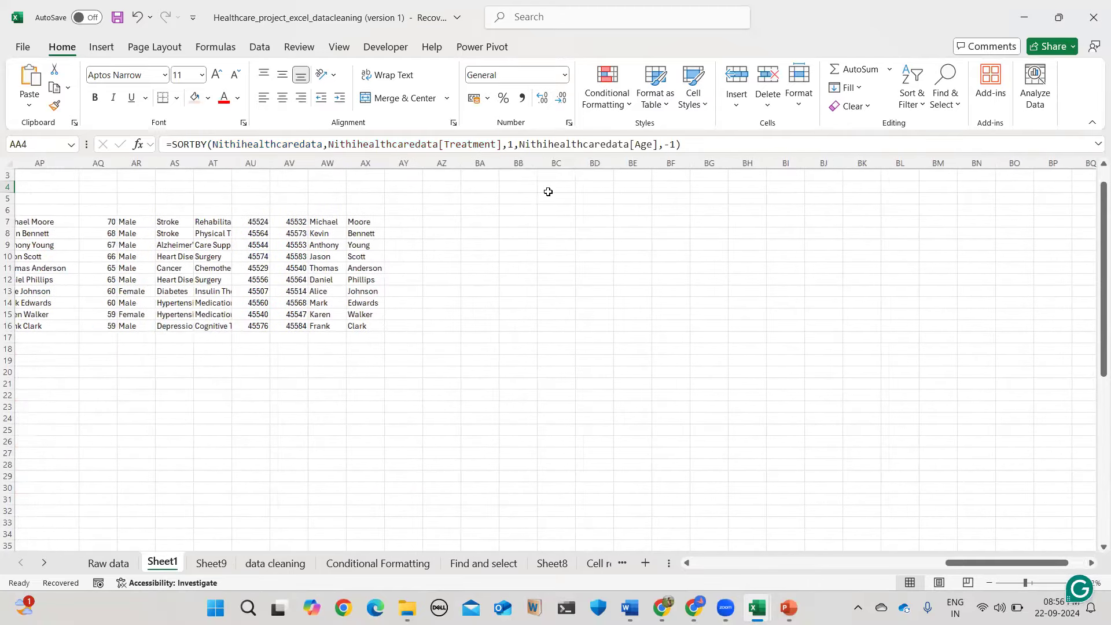
Start a SORTBY formula in BC4 using the Nithihealthcaredata table as the array.
left_click(550, 192)
type("=sort")
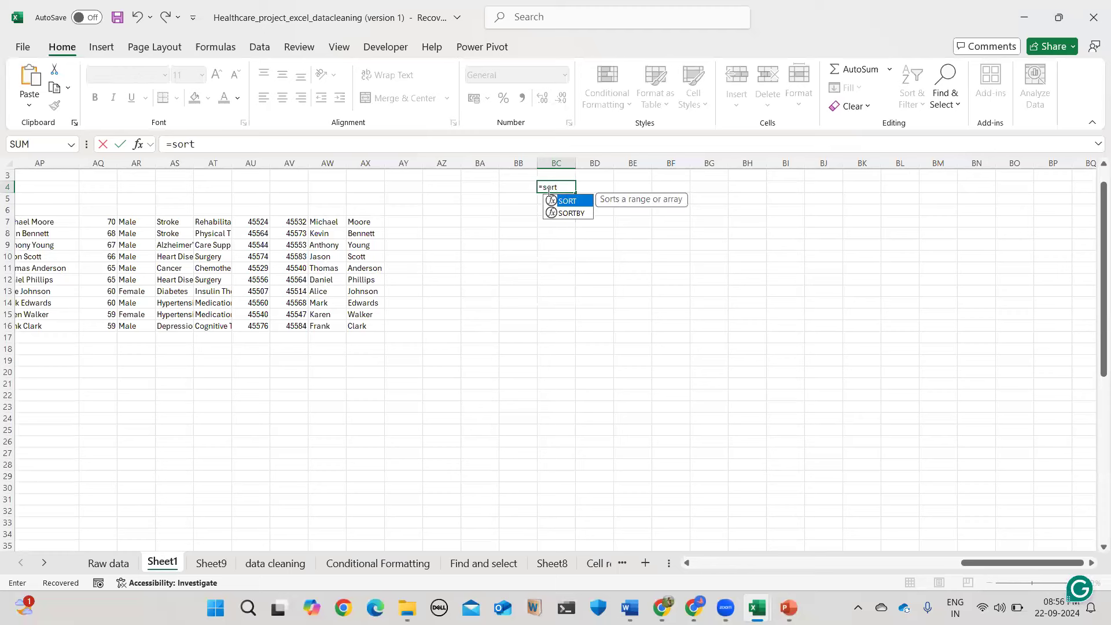
key("Down")
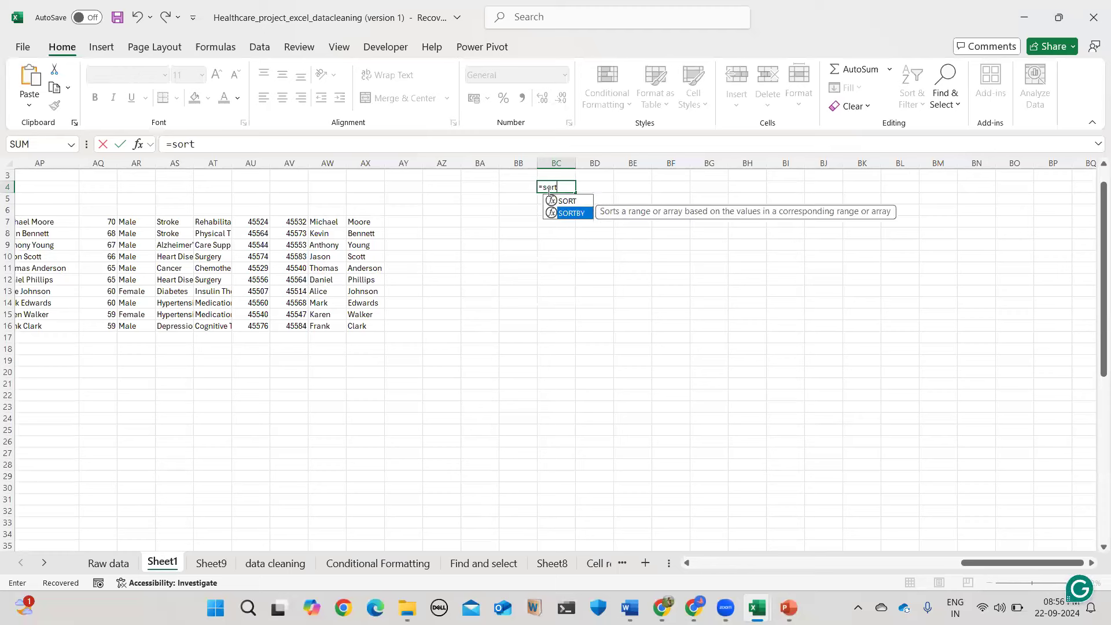
key("Tab")
type("ni")
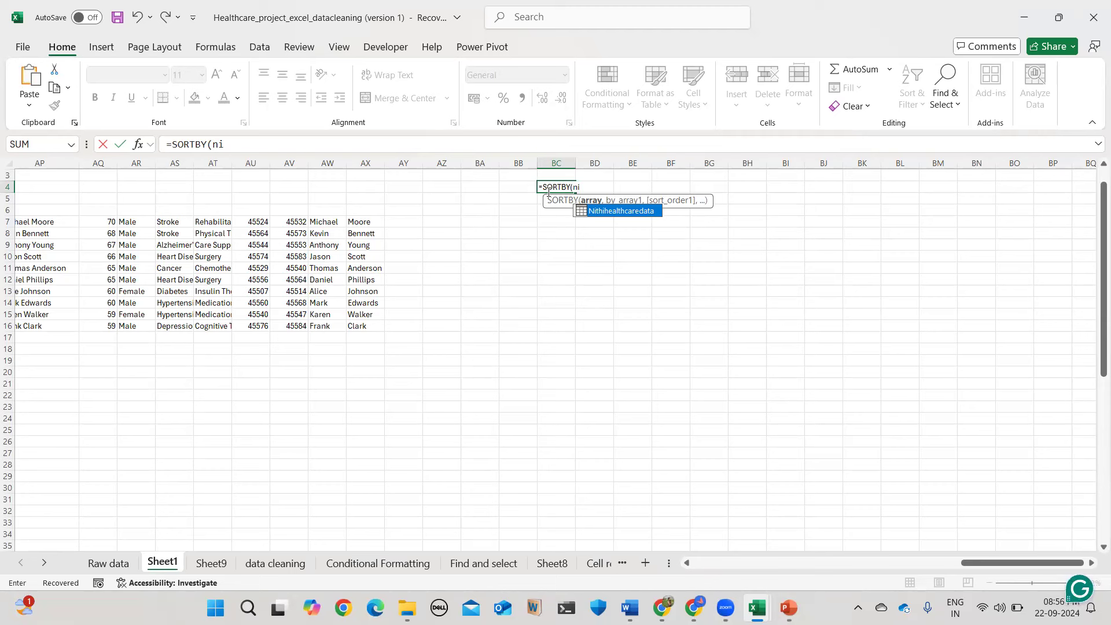
key("Tab")
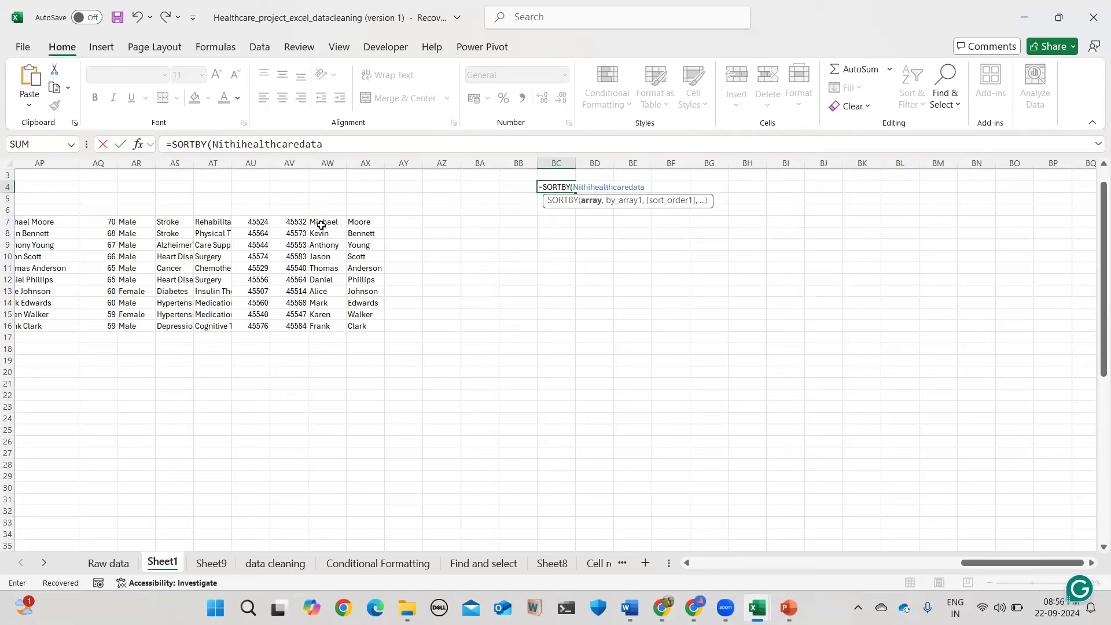
Add Nithihealthcaredata[Name] with order 1 as the first sort key.
scroll(275, 289, "left", 8)
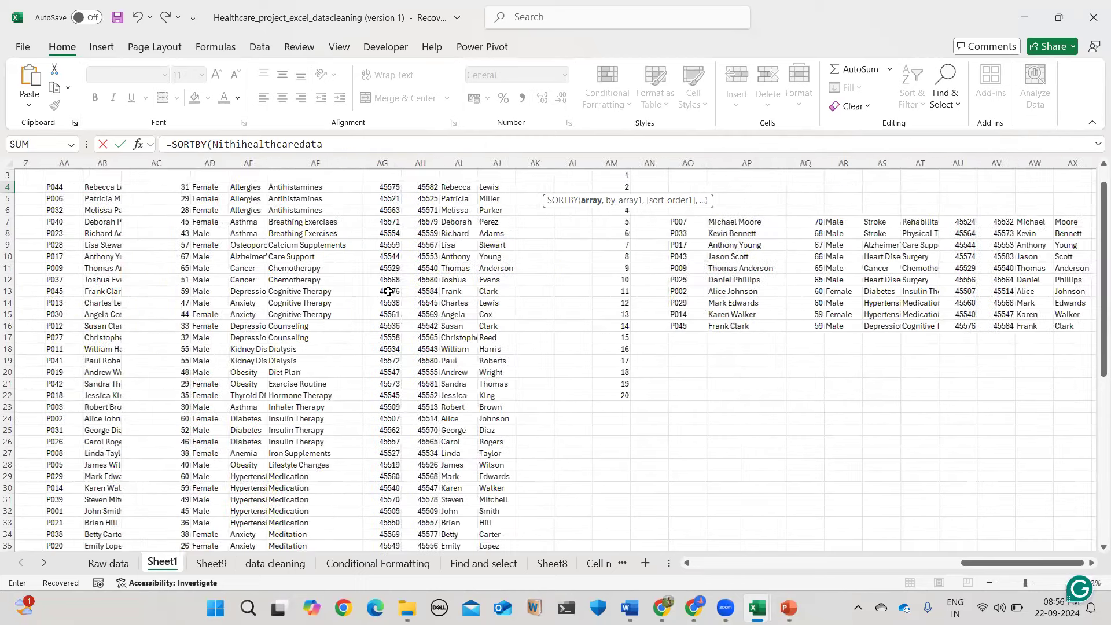
scroll(254, 232, "left", 7)
scroll(246, 243, "left", 5)
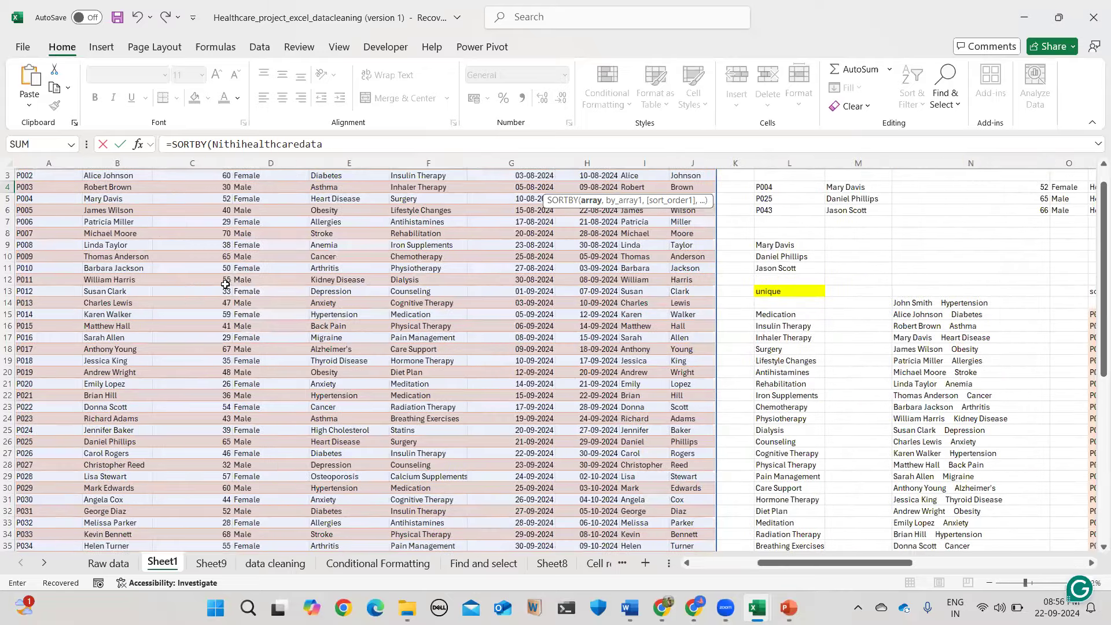
scroll(225, 283, "up", 3)
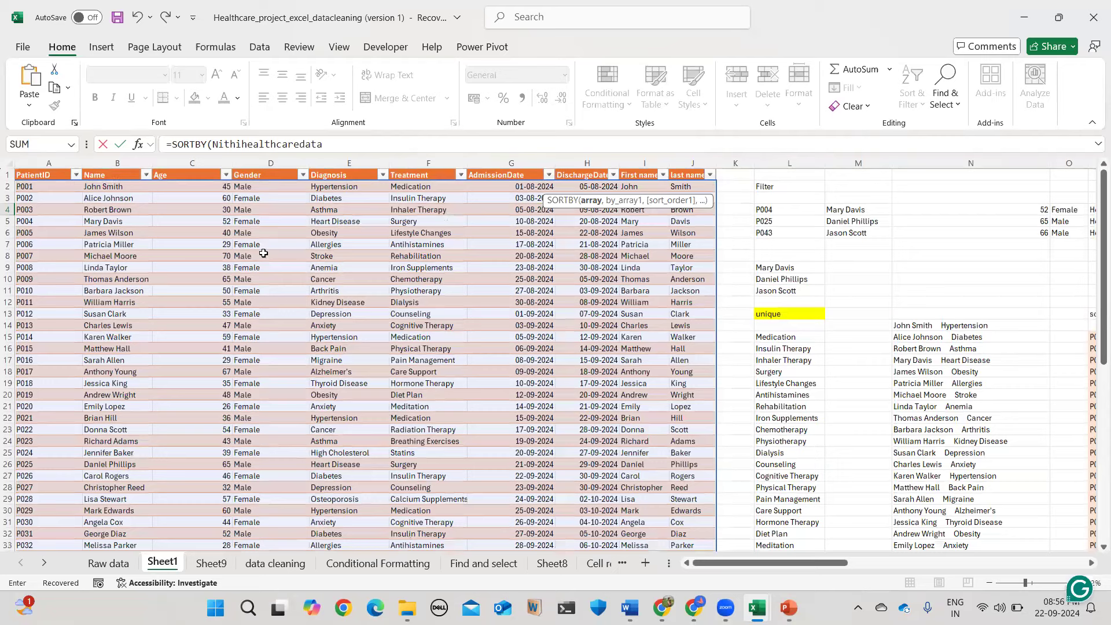
scroll(351, 305, "right", 5)
scroll(352, 305, "right", 15)
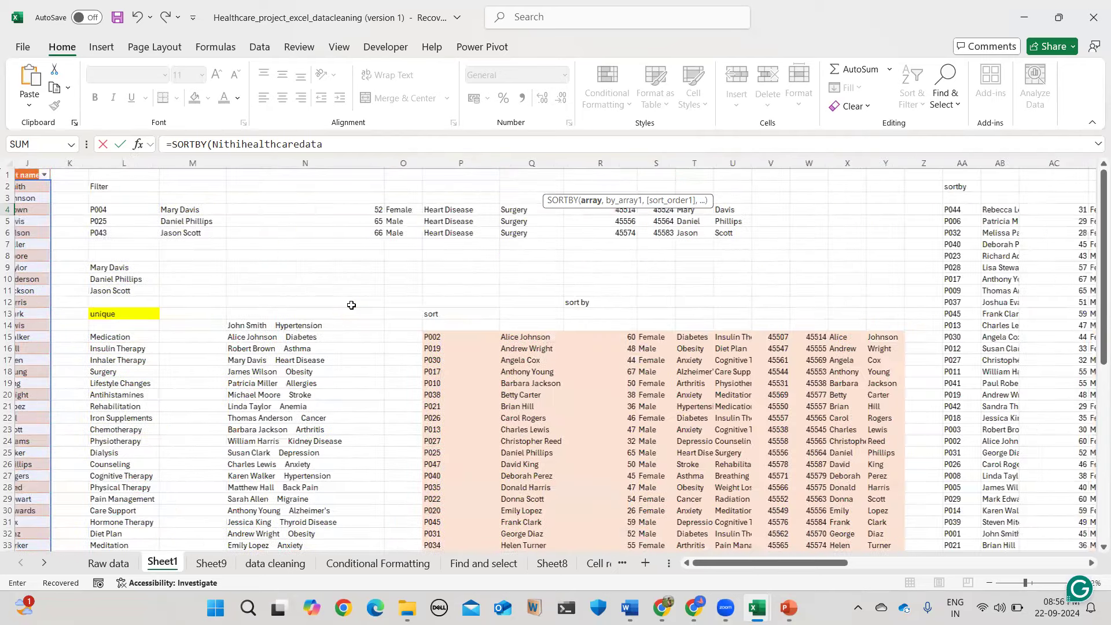
scroll(270, 311, "right", 3)
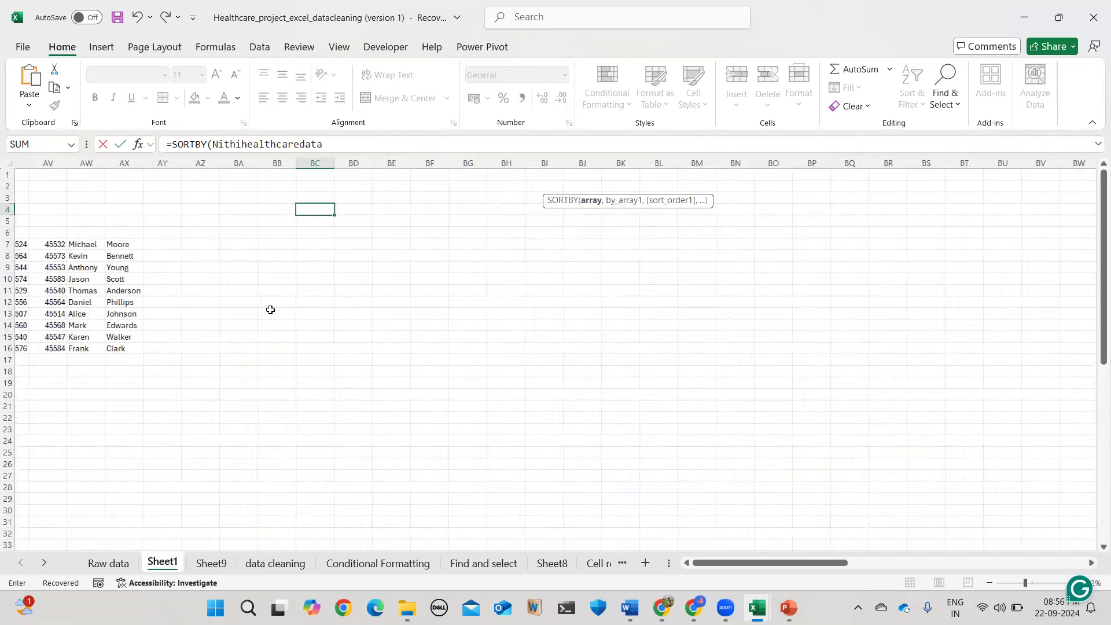
scroll(270, 310, "left", 3)
type(",ni")
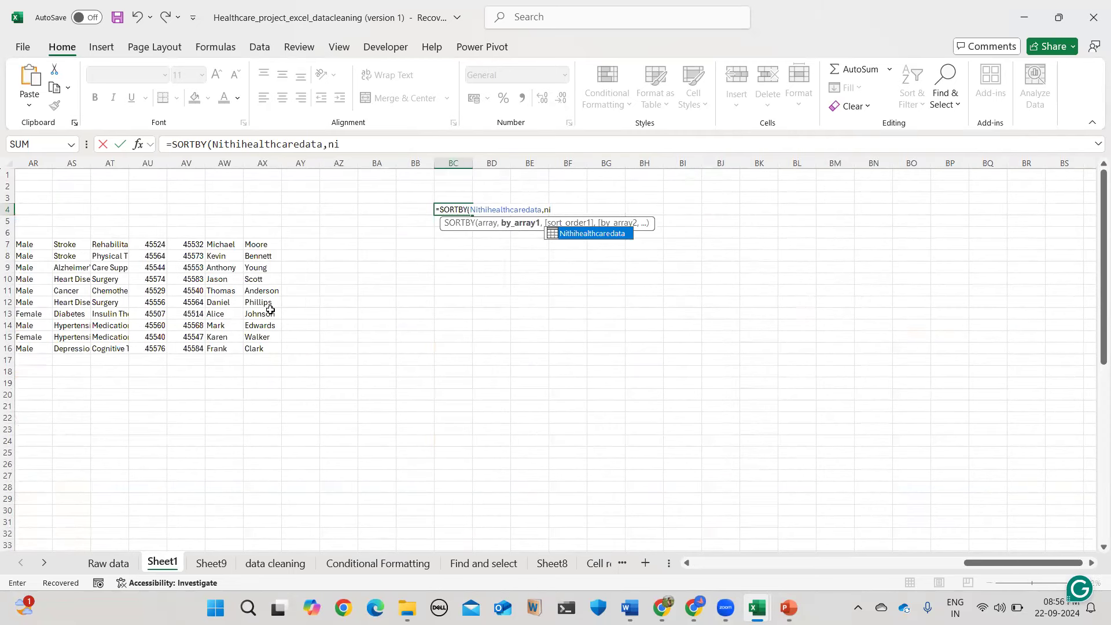
key("Tab")
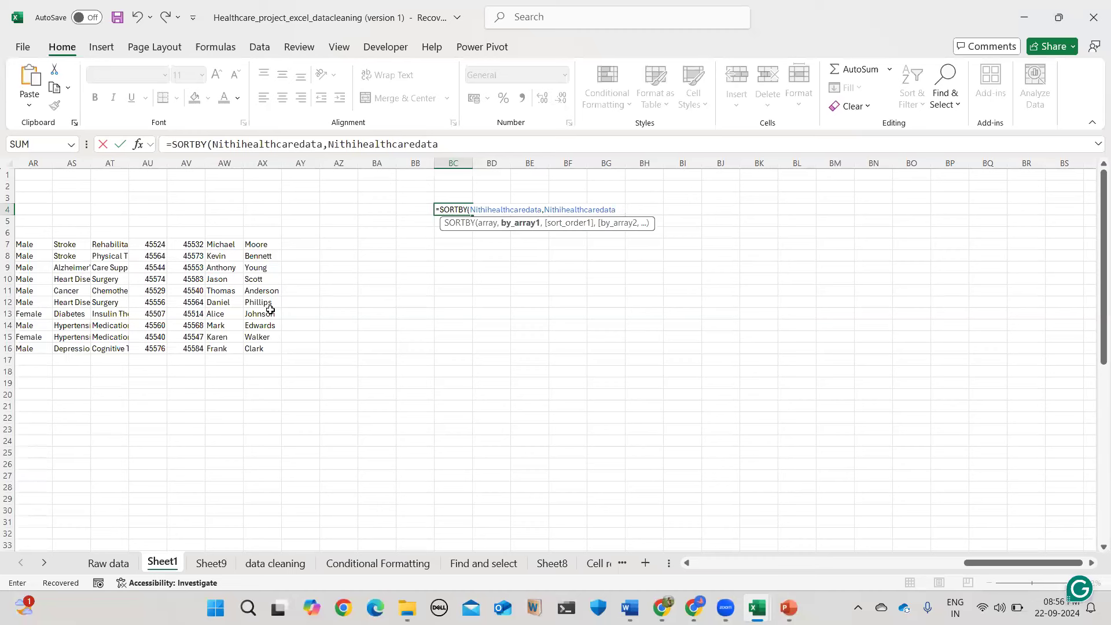
type(",")
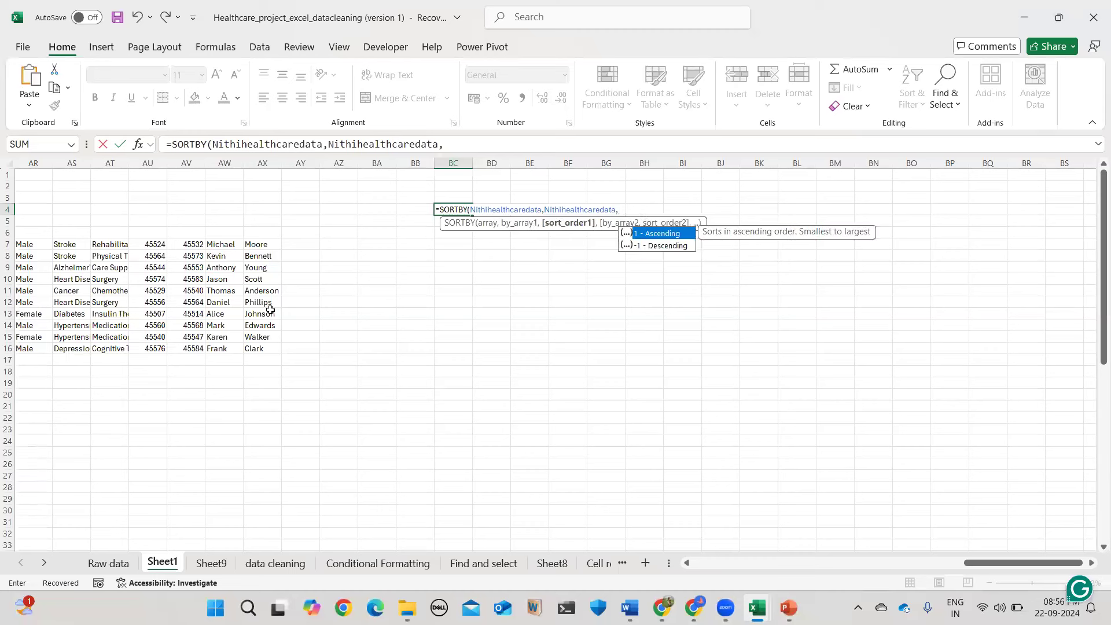
key("BackSpace")
type("[")
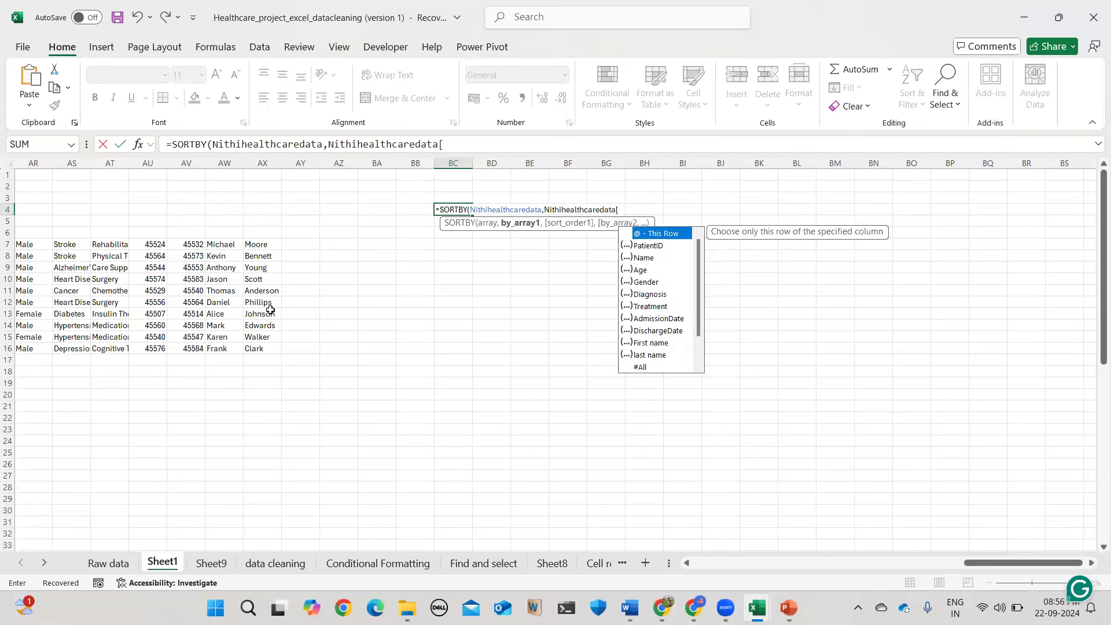
type("na")
key("Tab")
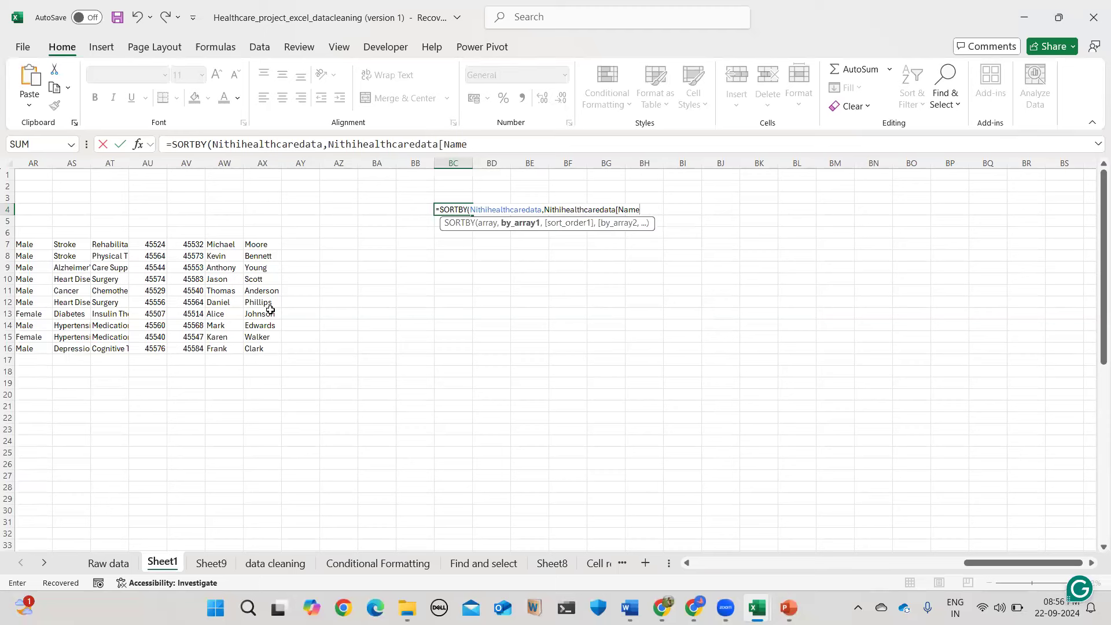
type("],1,")
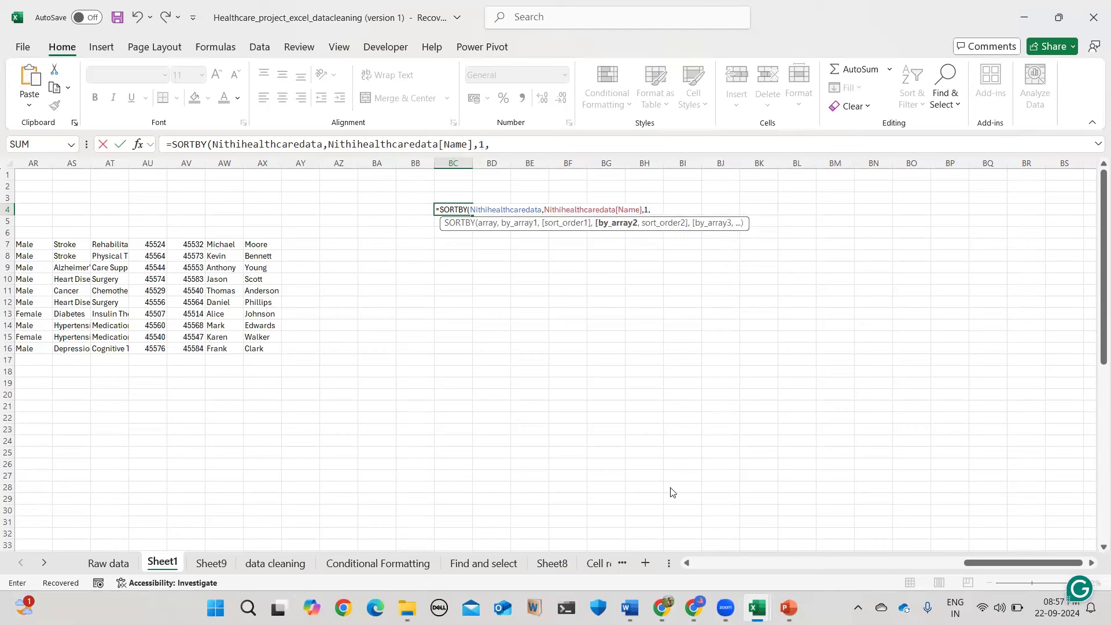
Add Nithihealthcaredata[Diagnosis] with order -1 as the second key and enter the formula.
mouse_move(788, 608)
type("ni")
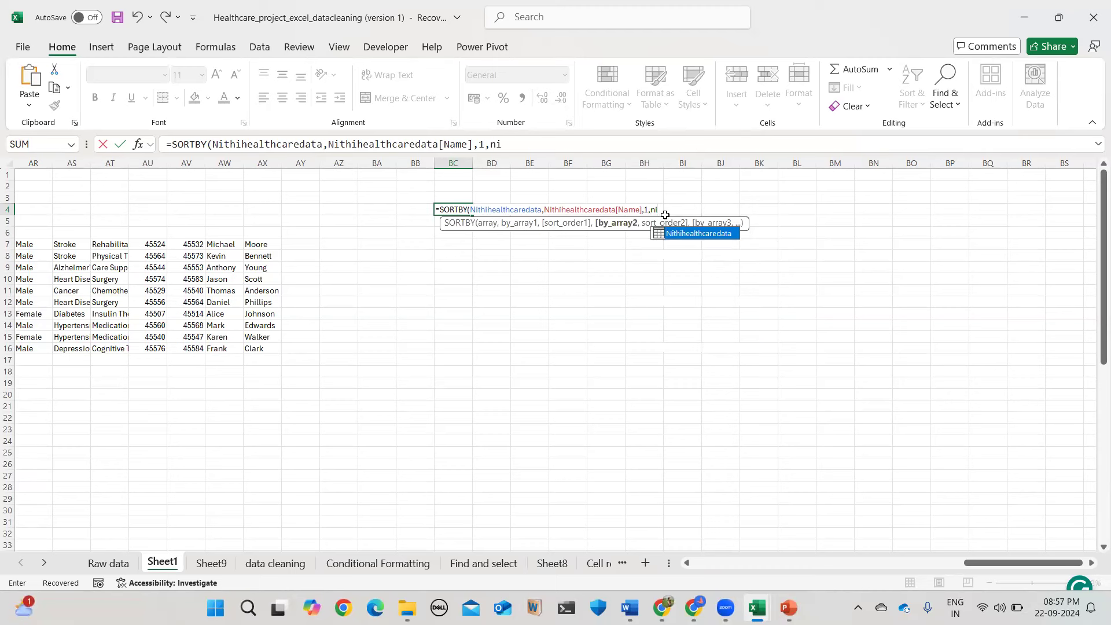
key("Tab")
type("[")
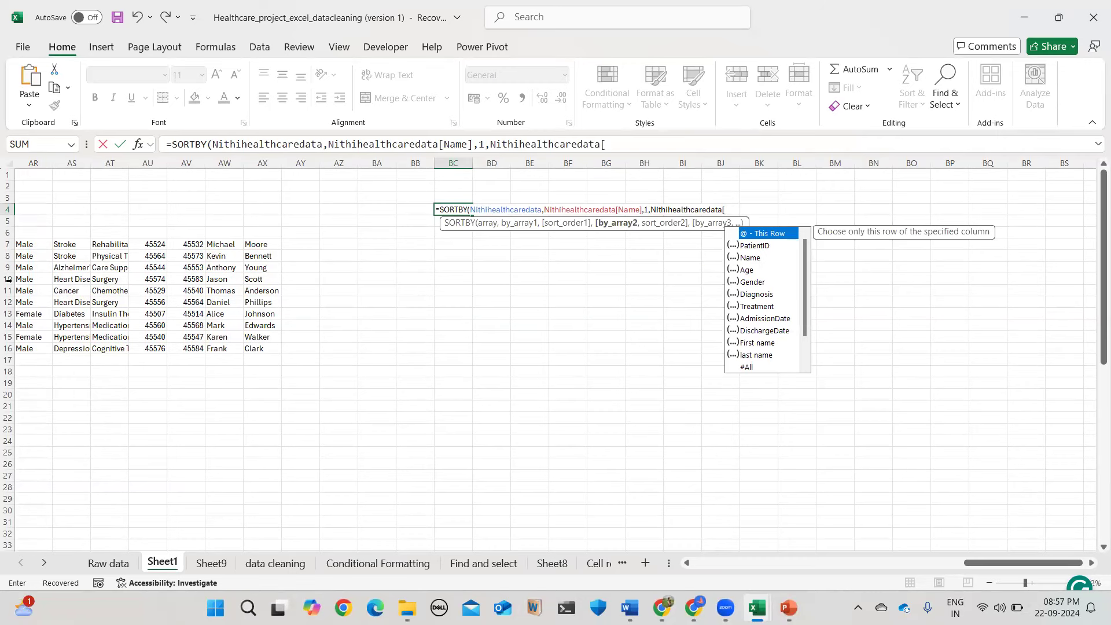
scroll(148, 302, "left", 10)
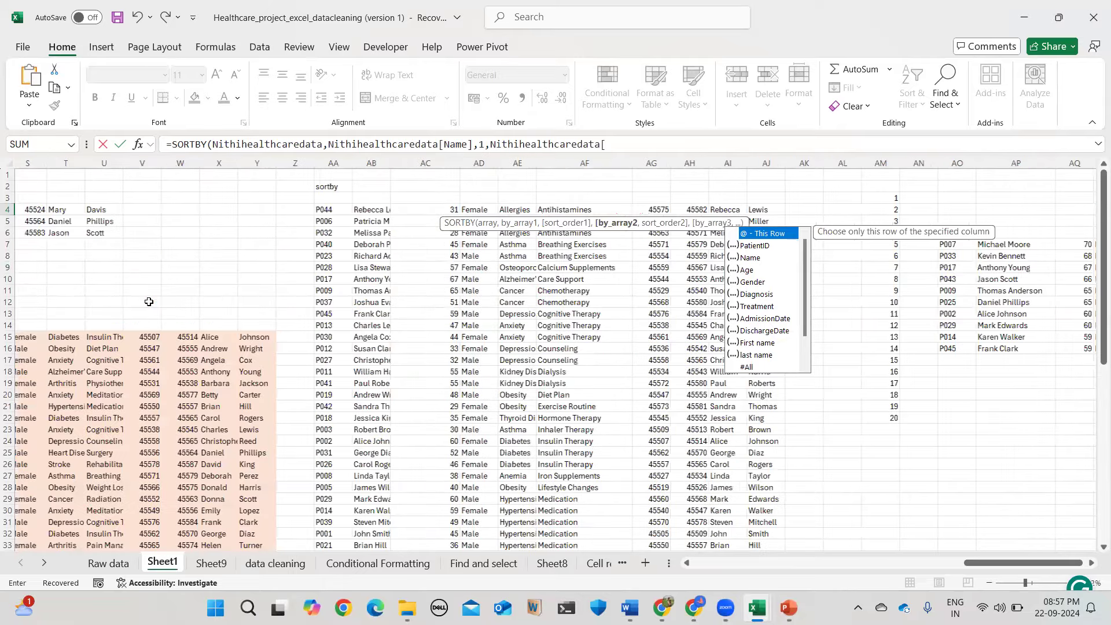
scroll(149, 301, "left", 2)
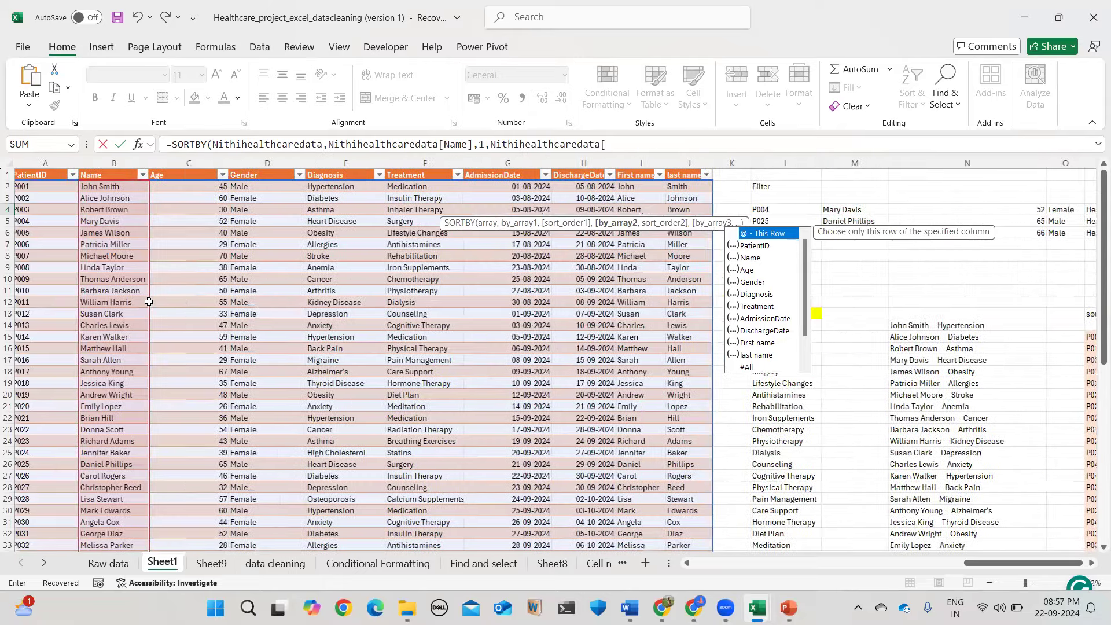
scroll(318, 243, "left", 2)
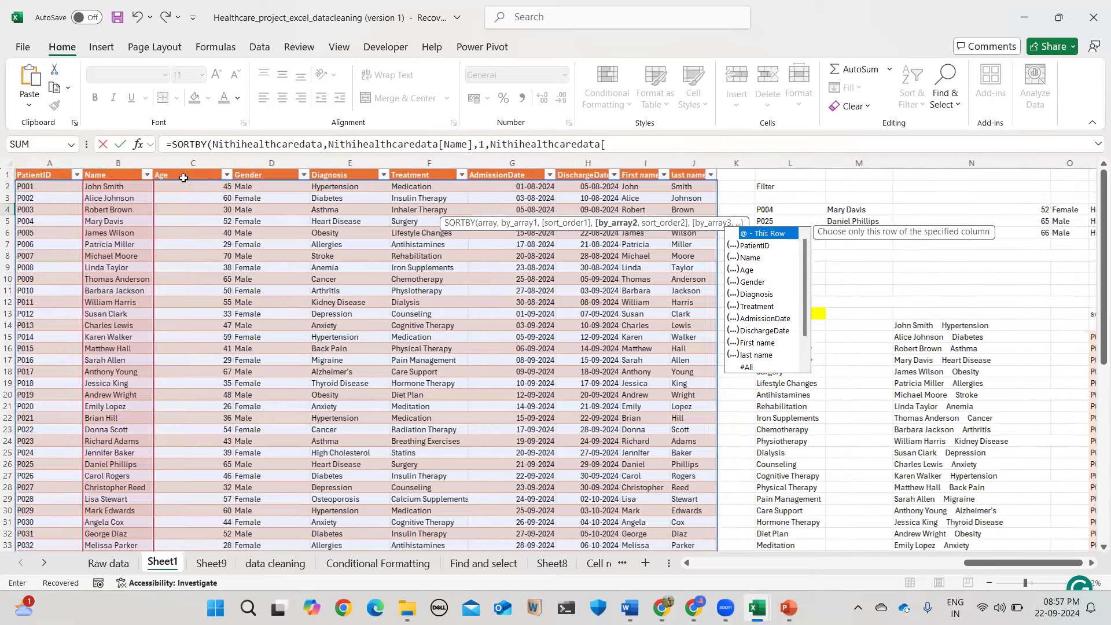
scroll(483, 320, "right", 12)
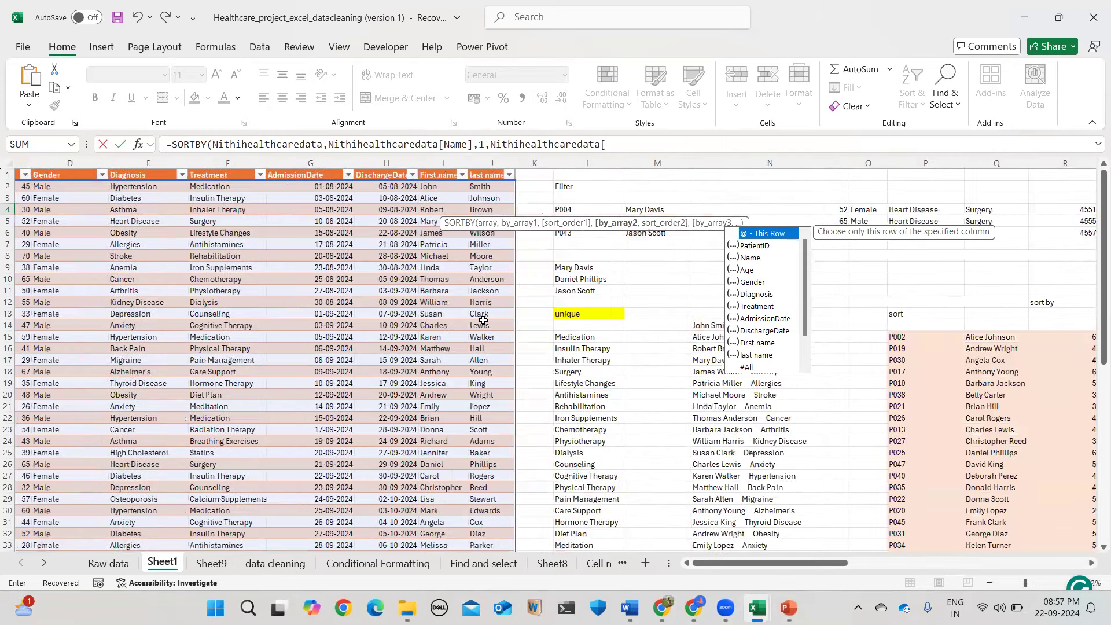
scroll(483, 320, "left", 3)
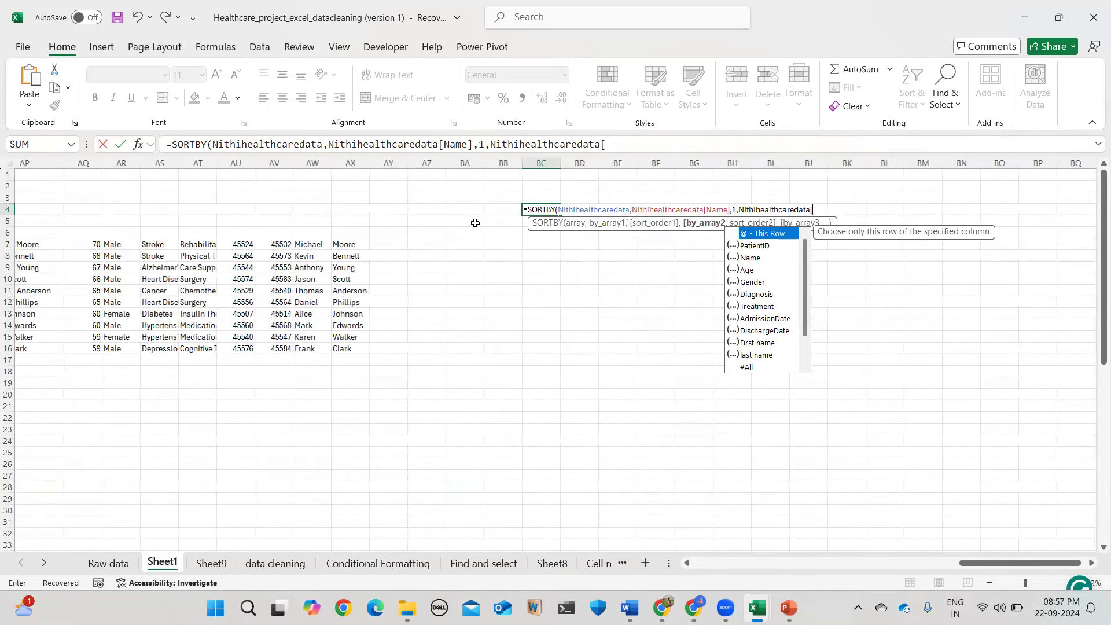
type("g")
key("Tab")
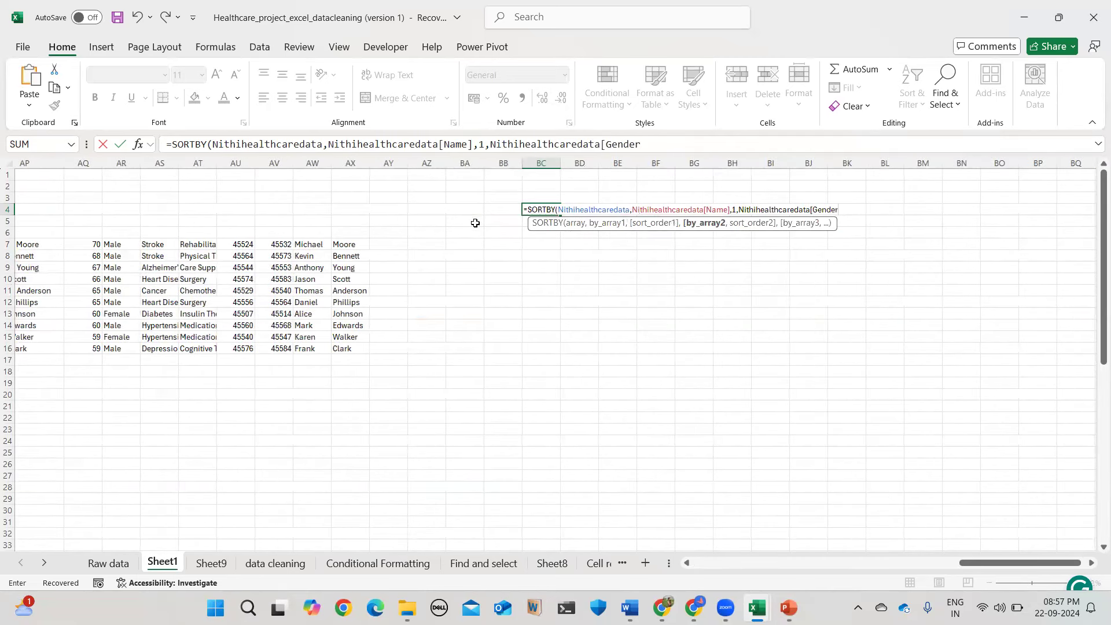
type("],")
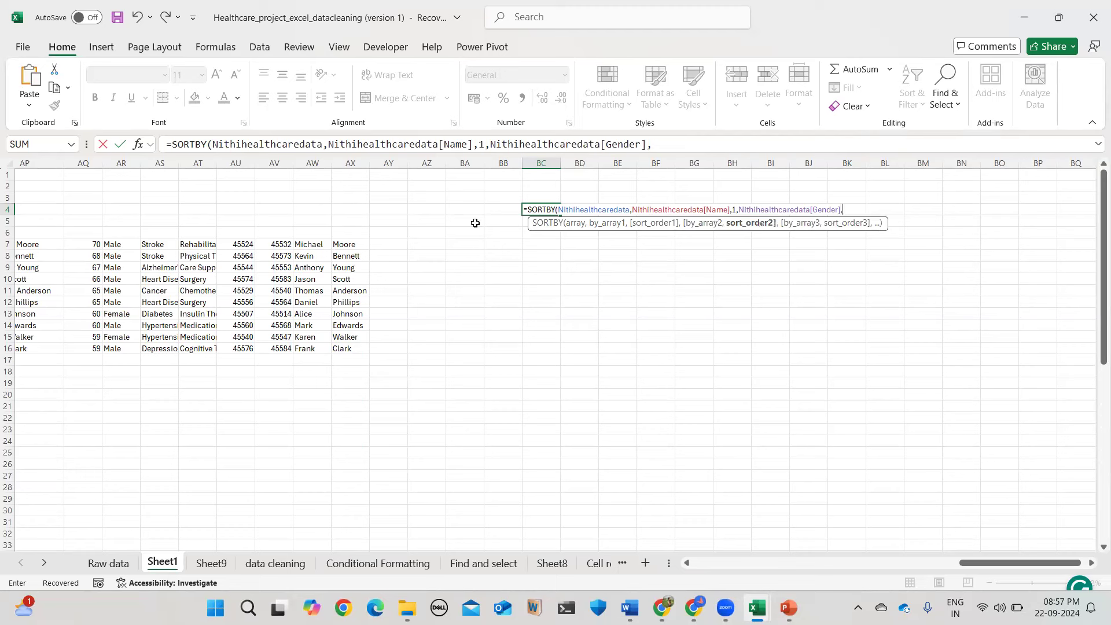
key("BackSpace")
key("BackSpace")
key("BackSpace")
key("BackSpace")
key("BackSpace")
key("BackSpace")
key("BackSpace")
key("BackSpace")
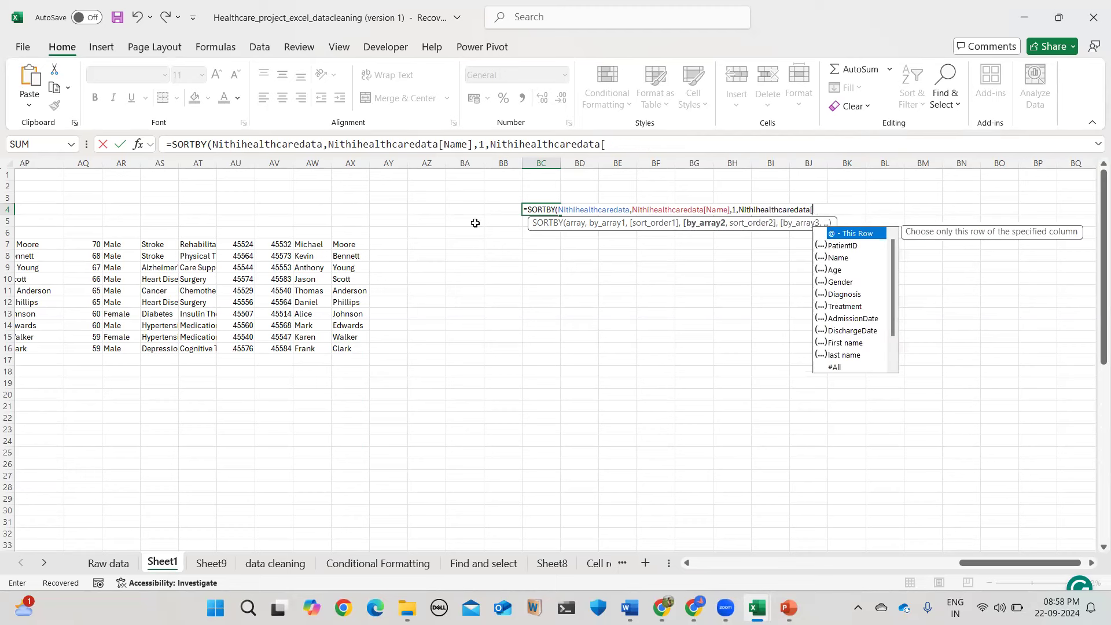
left_click(843, 298)
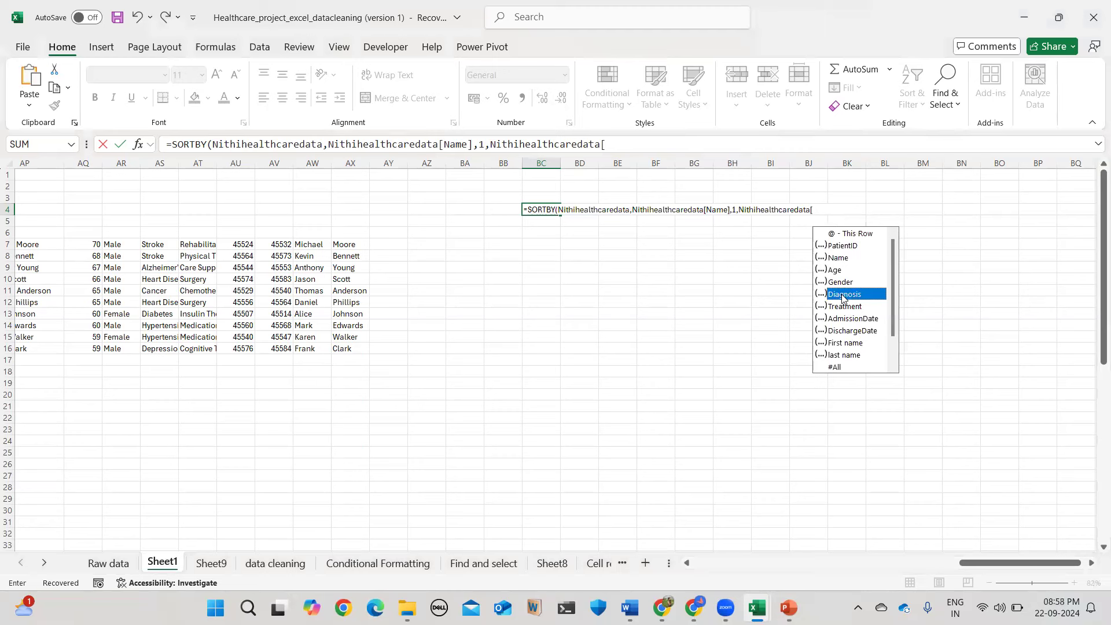
double_click(843, 296)
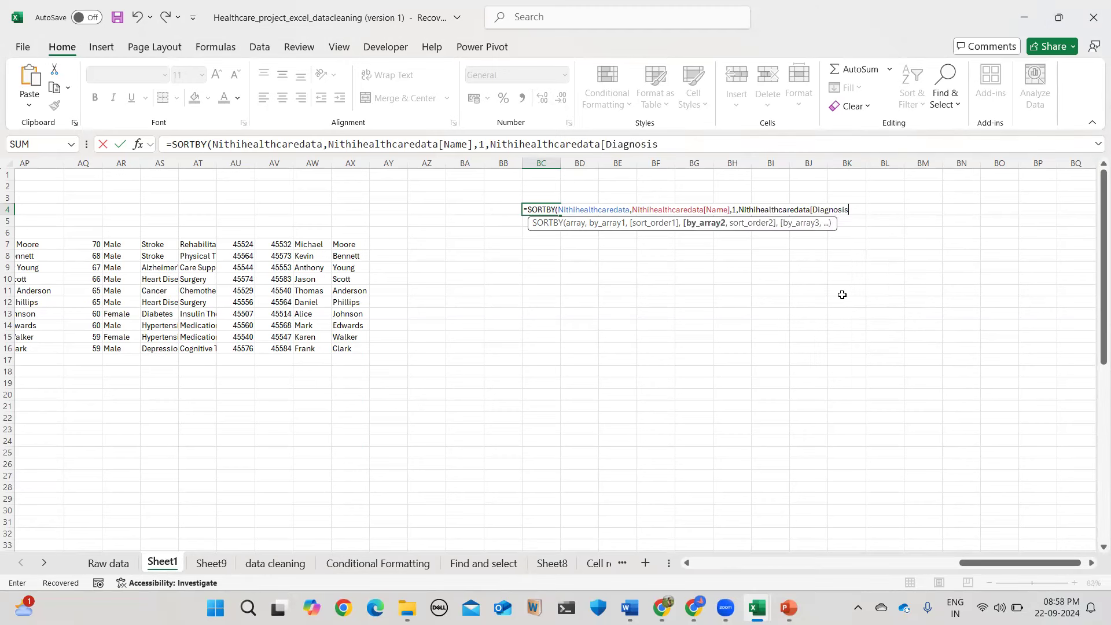
type("],")
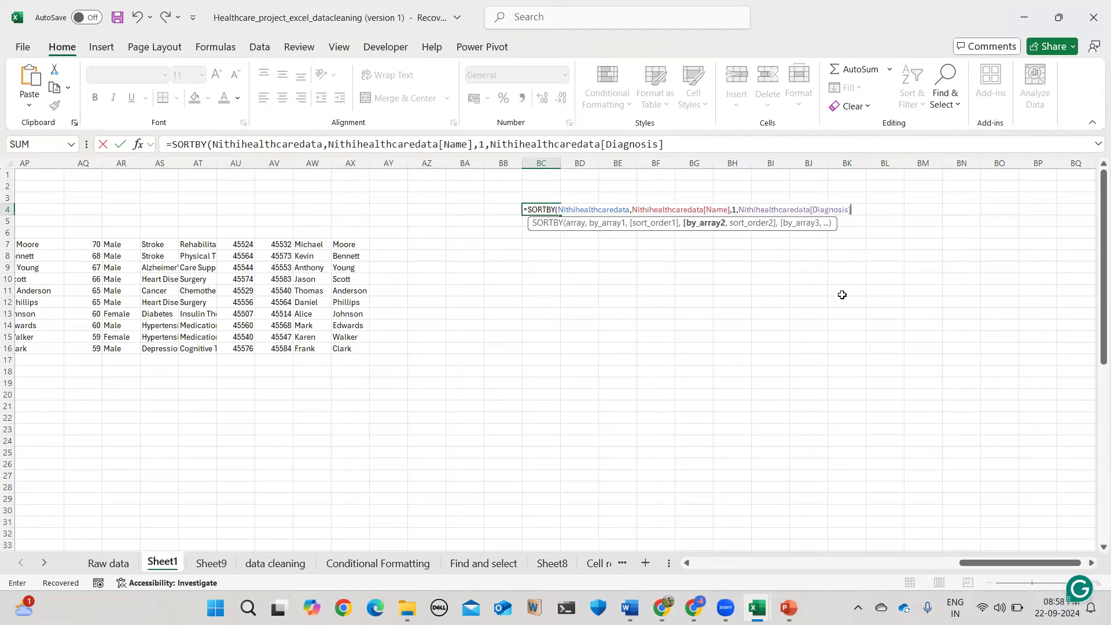
type("-1")
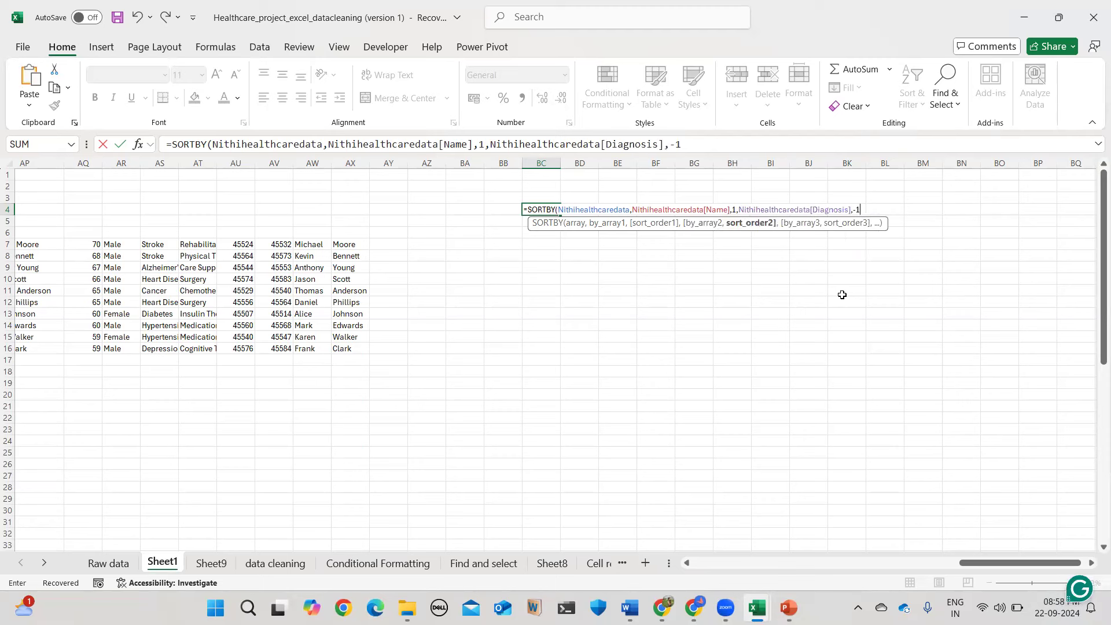
type(")")
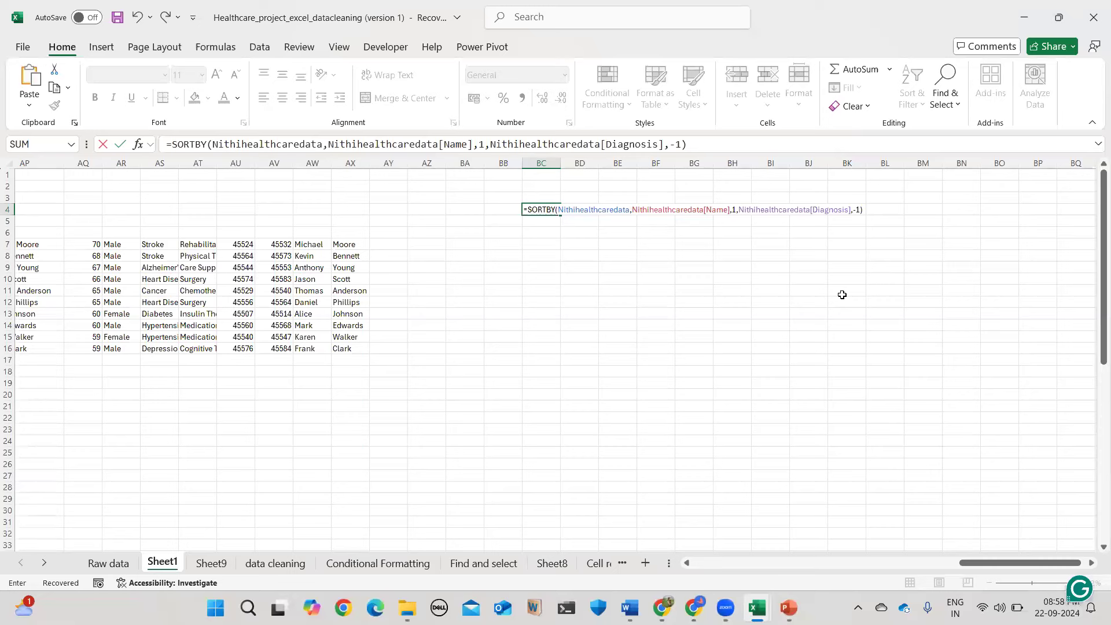
key("Return")
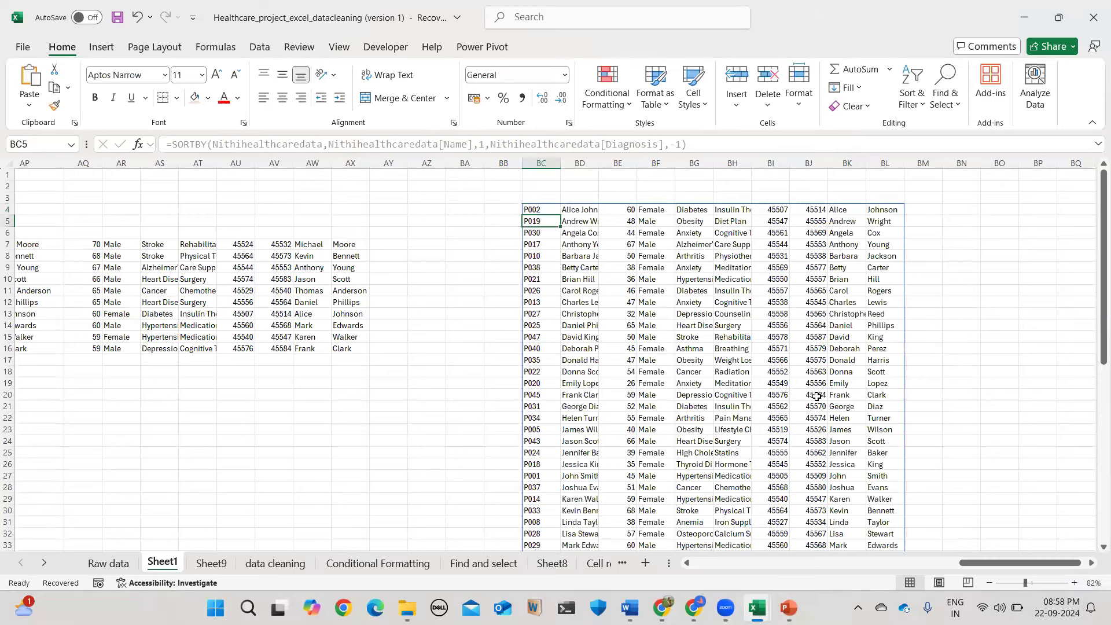
Widen column BD for the names and column BH for the treatments in the SORTBY result.
left_click_drag(597, 165, 693, 167)
left_click(543, 209)
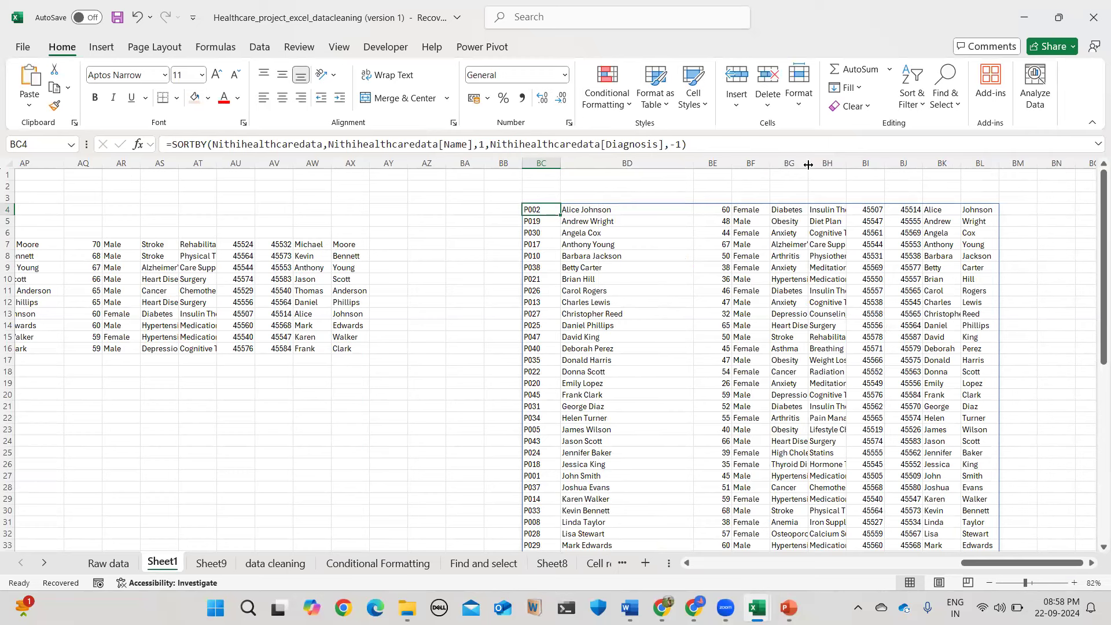
left_click_drag(841, 168, 871, 168)
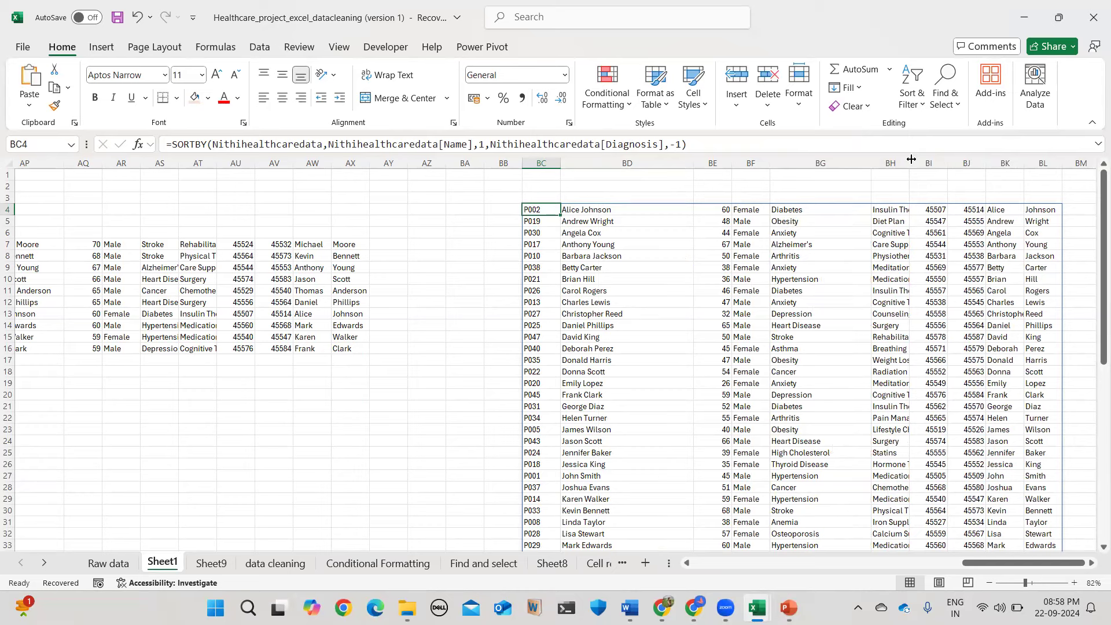
left_click_drag(909, 165, 986, 170)
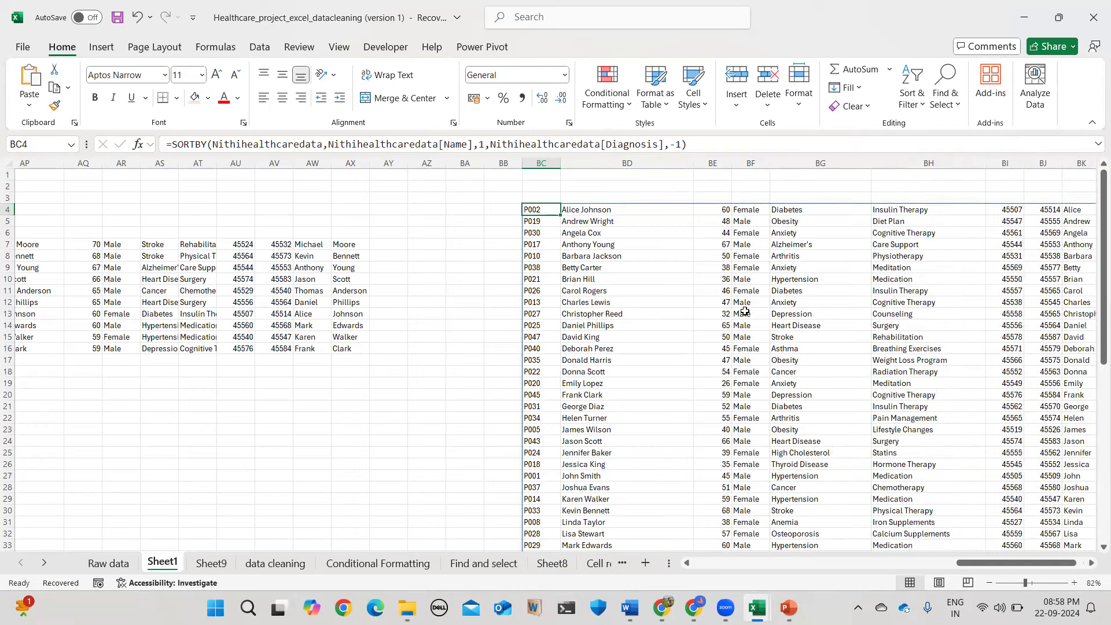
Scroll around Sheet1 to review the widened sorted results.
scroll(718, 259, "down", 10)
scroll(745, 311, "down", 2)
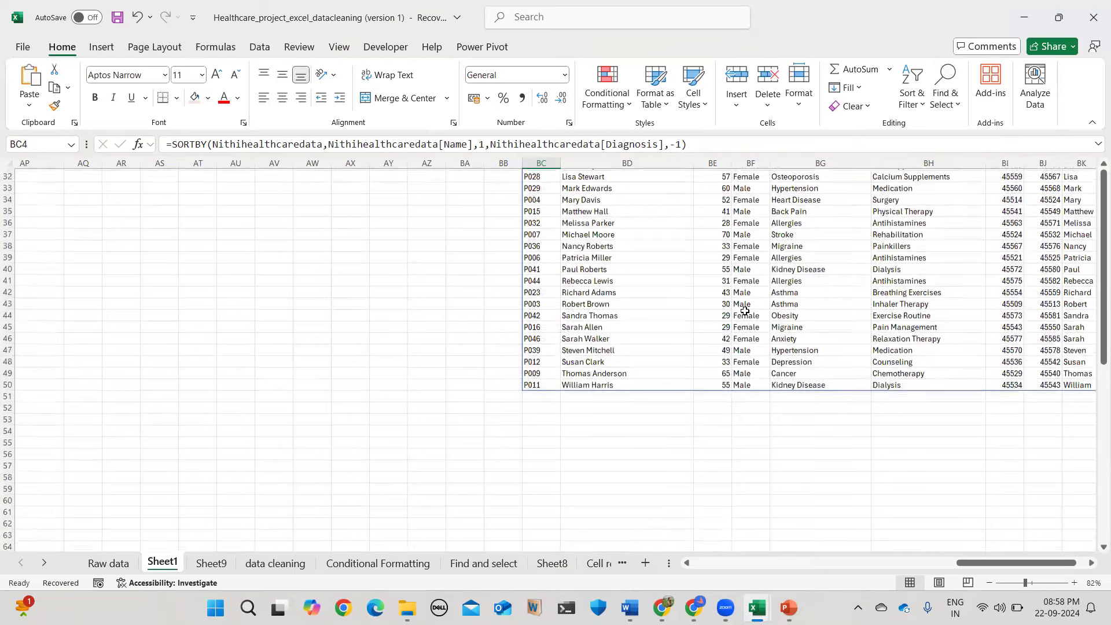
scroll(744, 311, "down", 3, "ctrl")
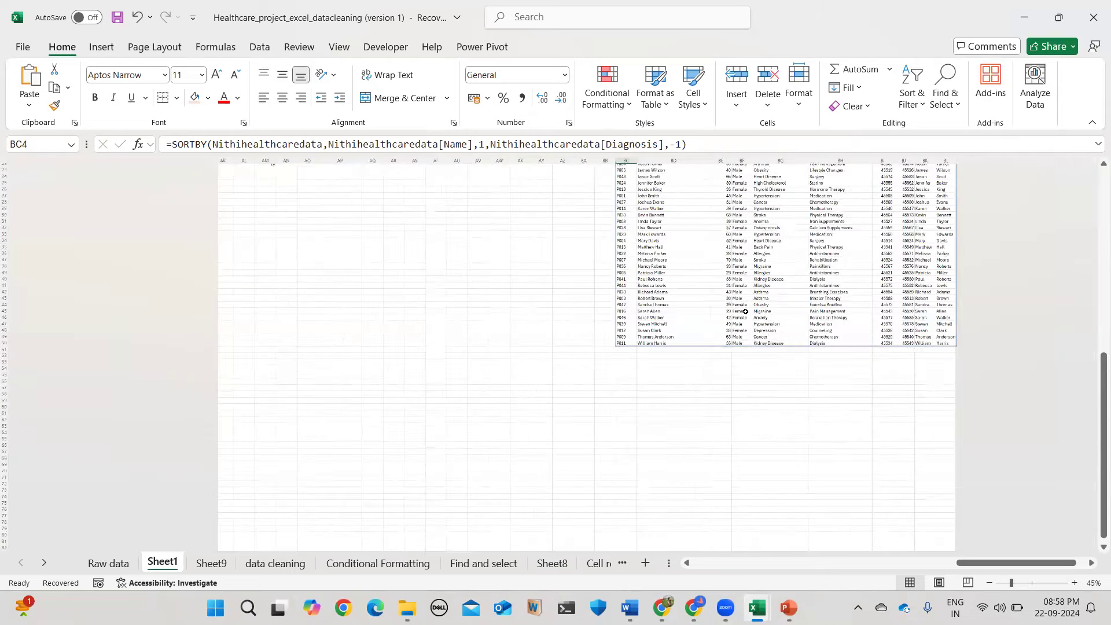
scroll(745, 311, "down", 1, "ctrl")
scroll(745, 309, "up", 7)
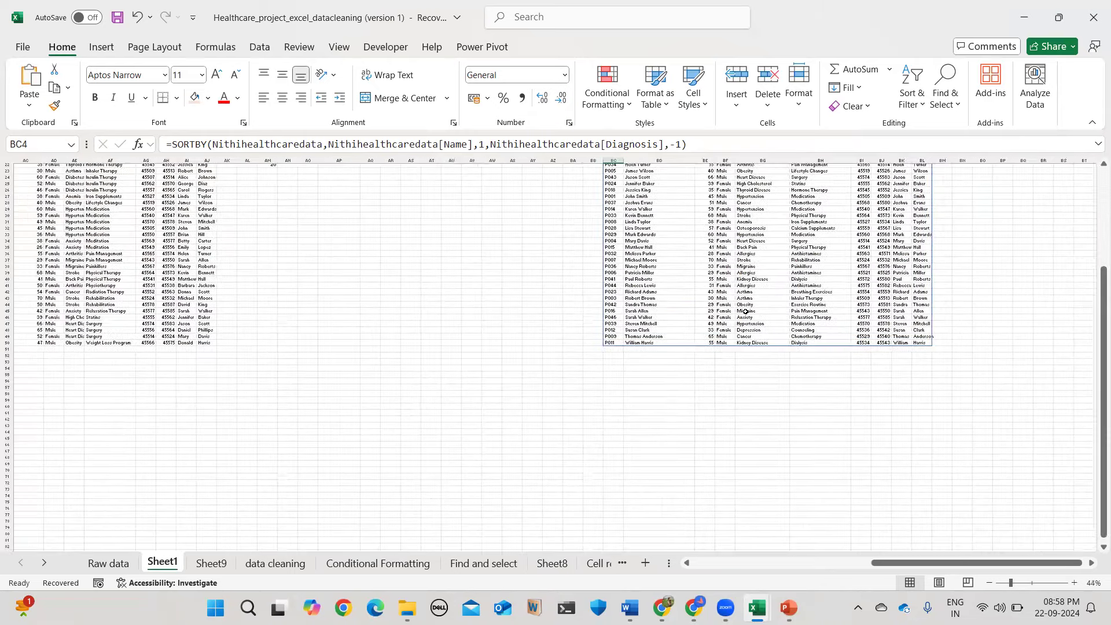
scroll(327, 336, "down", 1, "ctrl")
scroll(327, 336, "left", 5)
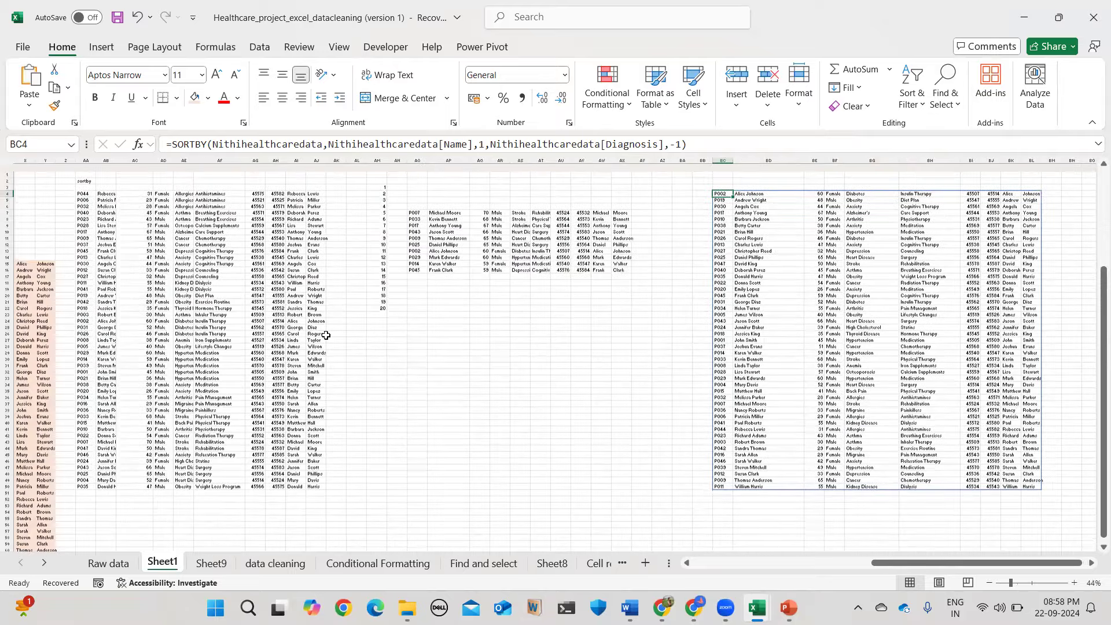
scroll(459, 353, "left", 6)
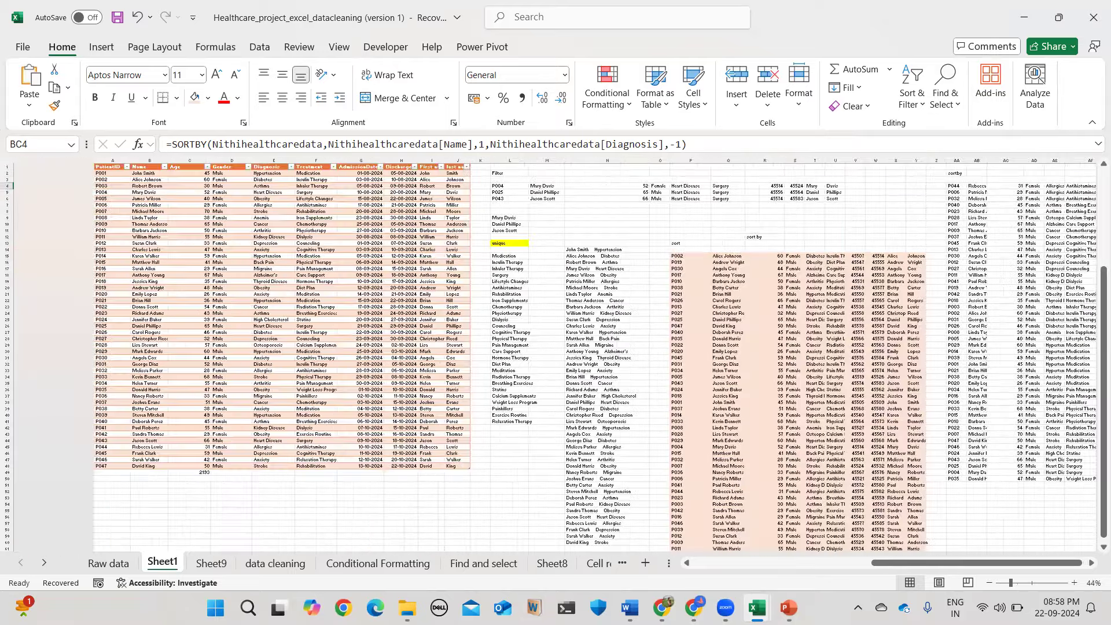
scroll(697, 561, "up", 1, "ctrl")
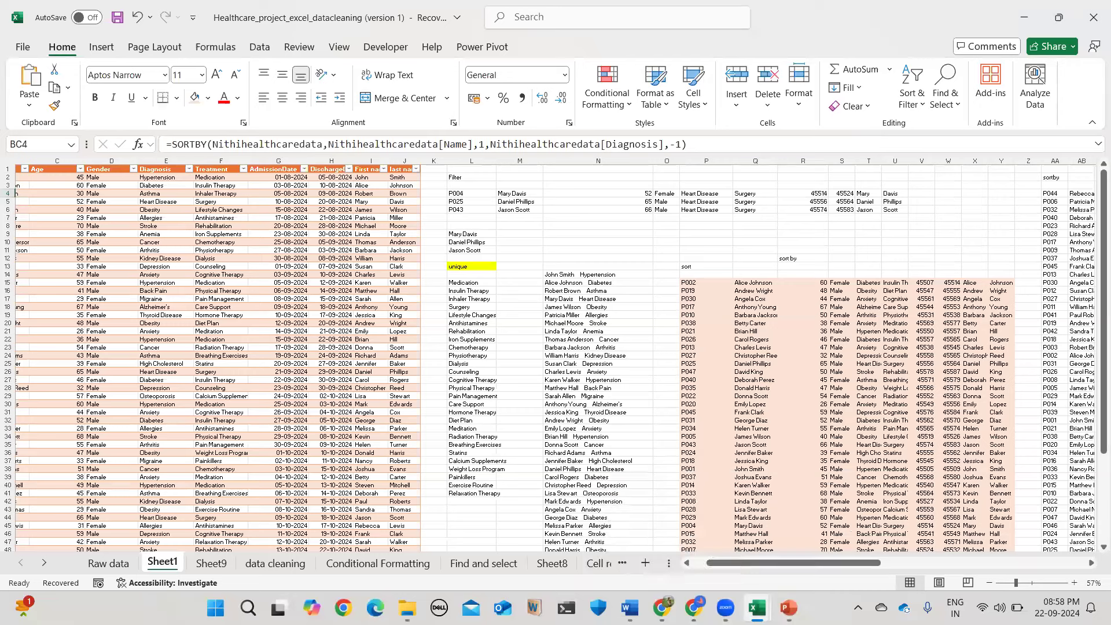
mouse_move(726, 606)
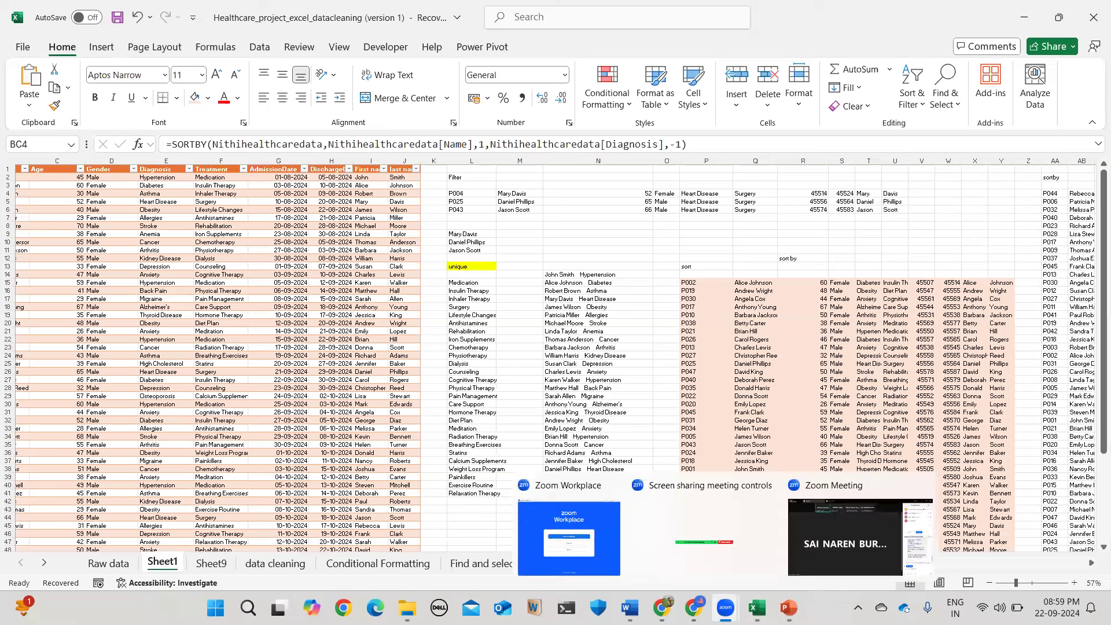
mouse_move(793, 592)
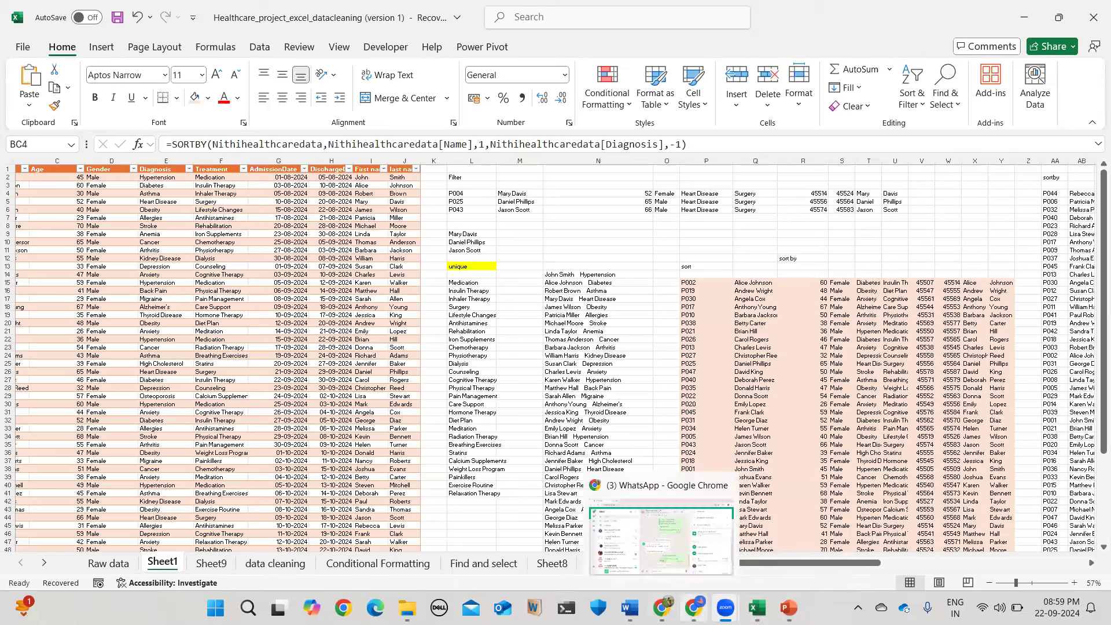
Bring the DurgaSoft Data Analyst course page forward and scroll through its syllabus, selecting a block of text.
left_click(691, 532)
scroll(388, 334, "down", 20)
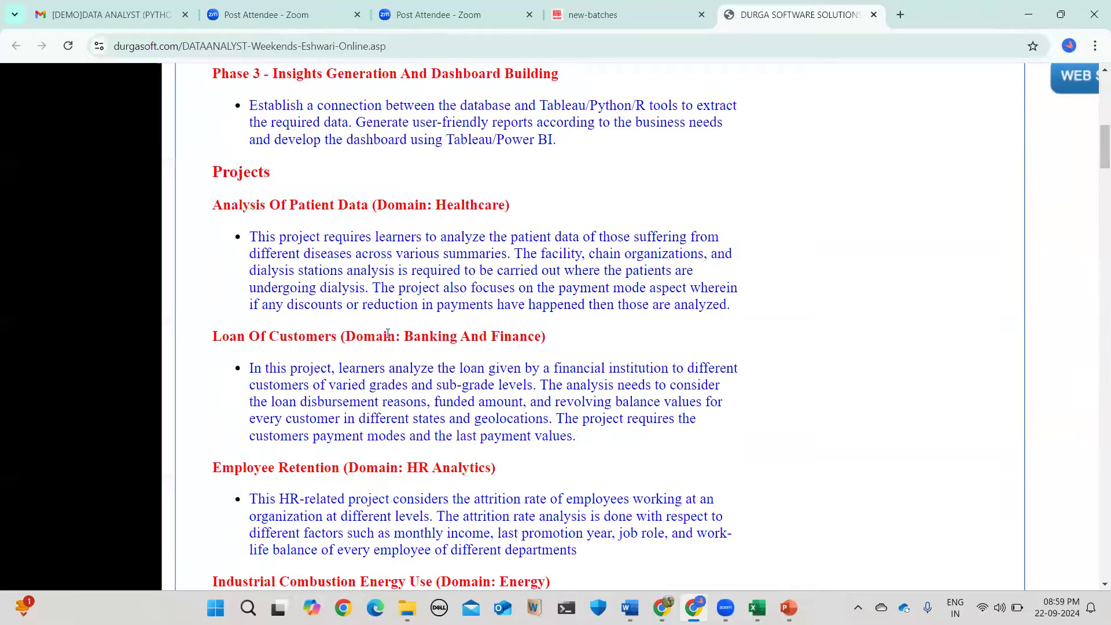
scroll(388, 336, "down", 20)
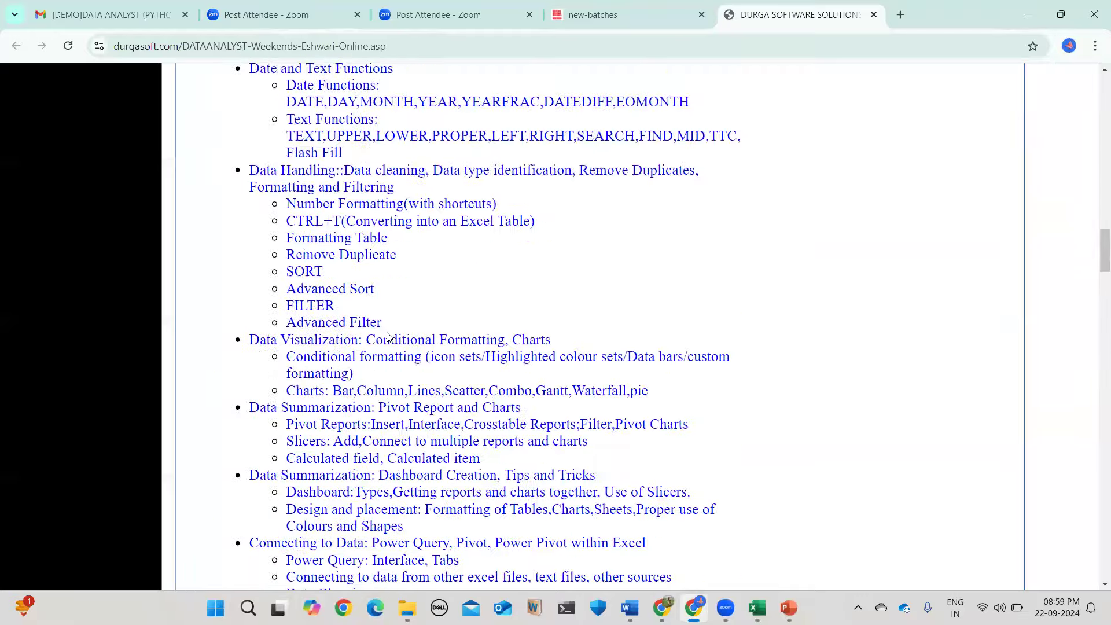
scroll(387, 333, "down", 20)
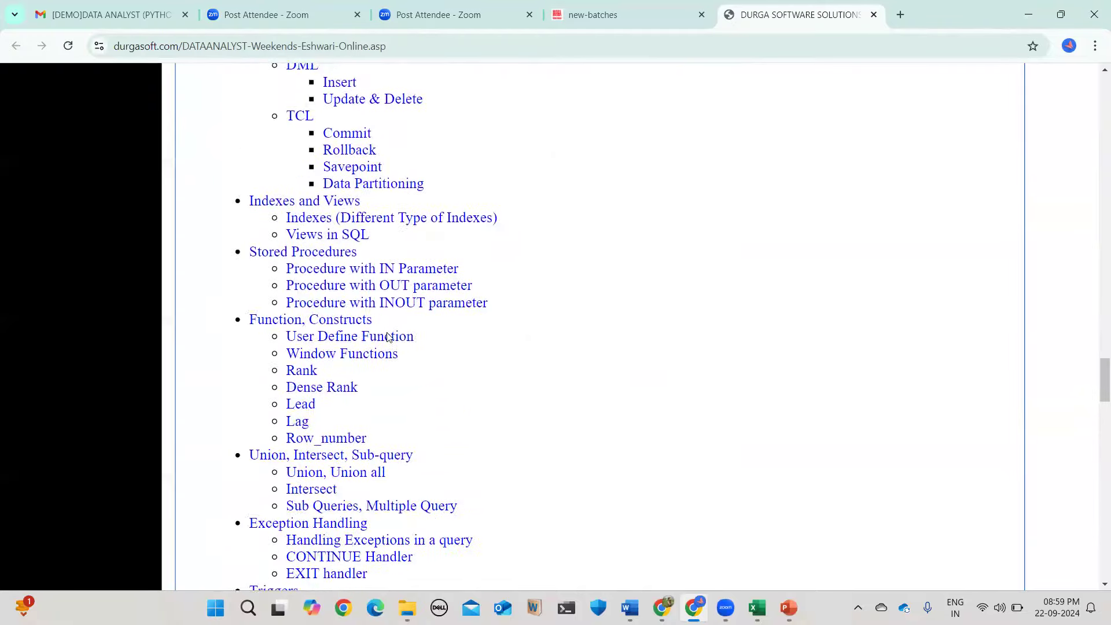
scroll(309, 224, "down", 8)
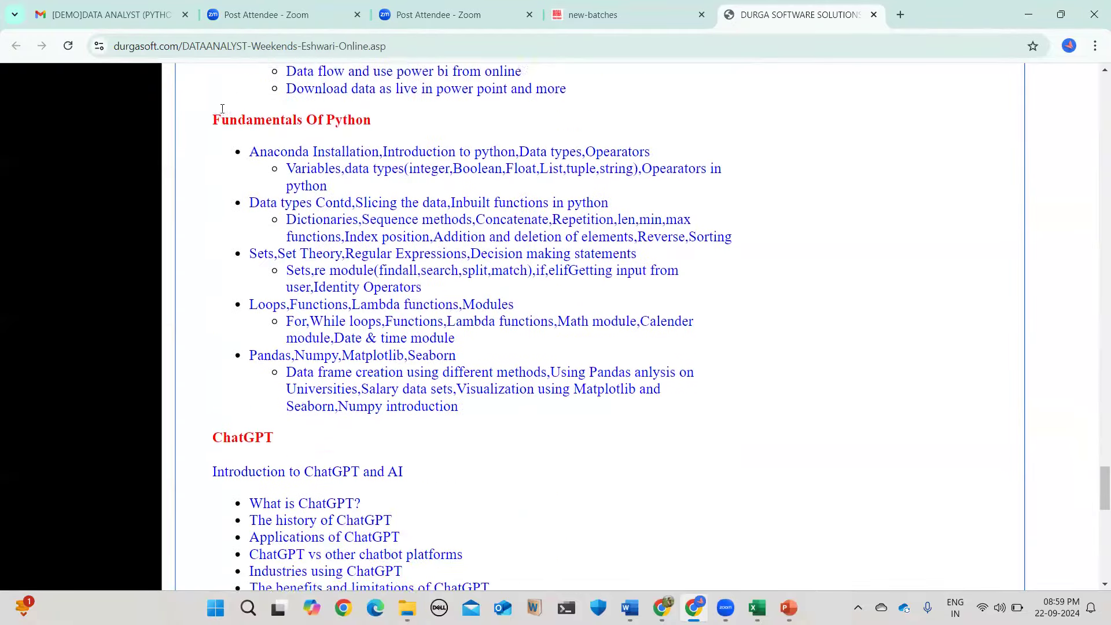
scroll(539, 414, "up", 1)
left_click_drag(212, 110, 533, 402)
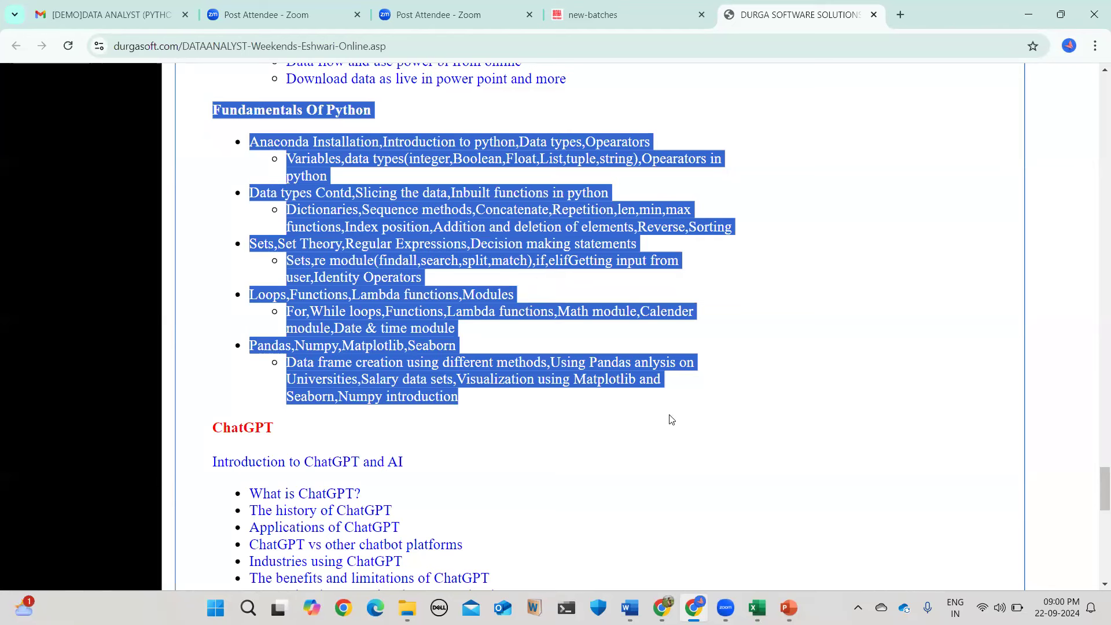
Clear the text selection and scroll back to the Power BI topics like Power Query Editor and Modelling.
left_click(727, 269)
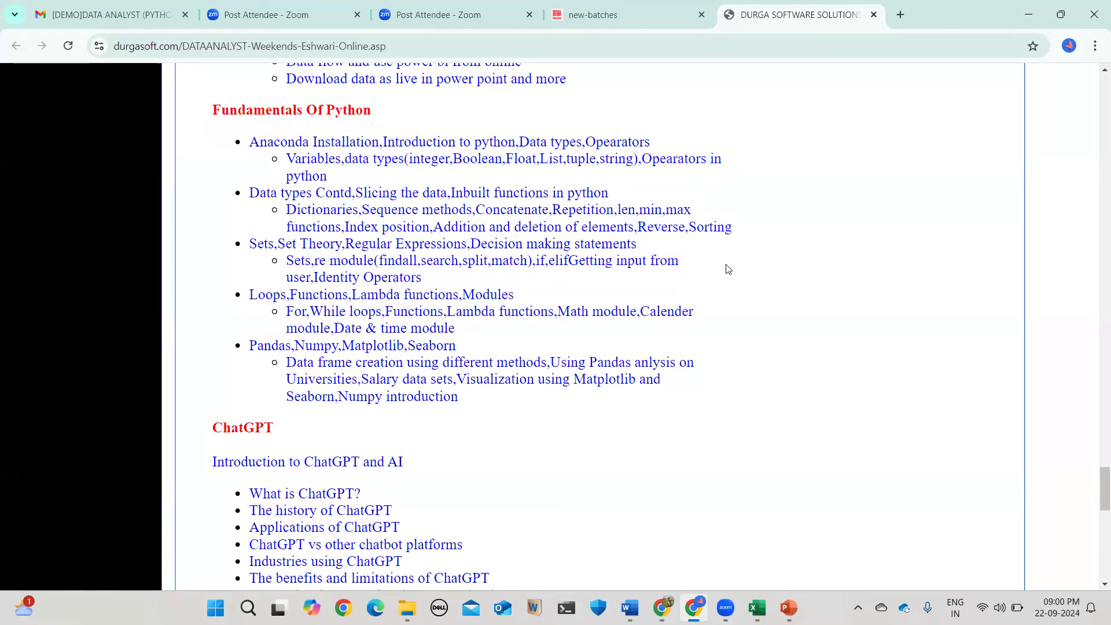
scroll(454, 236, "up", 7)
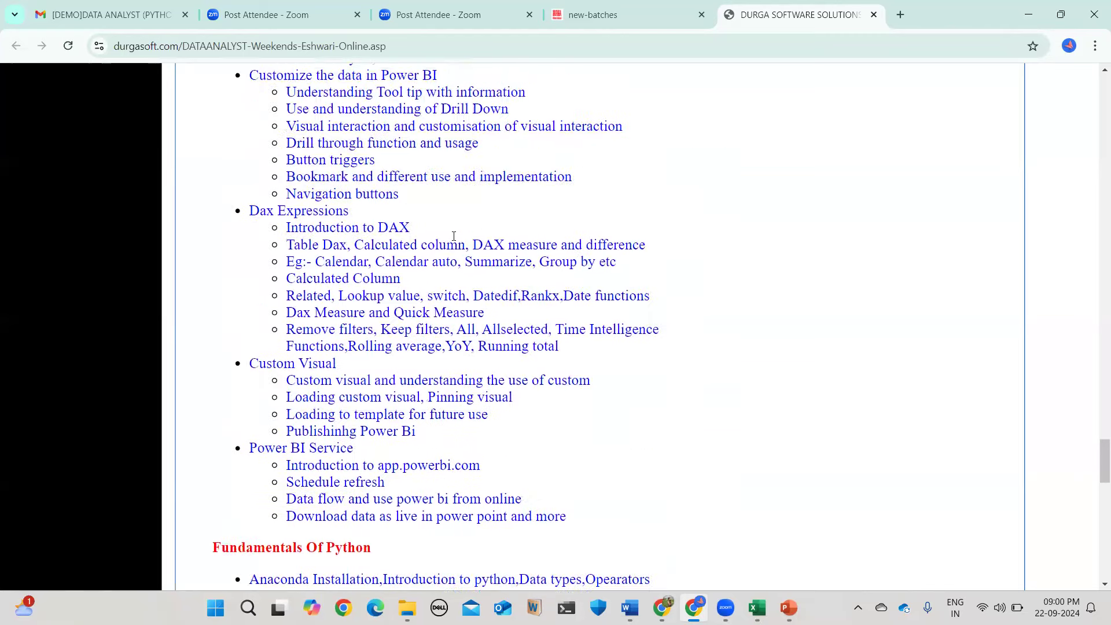
scroll(453, 236, "up", 12)
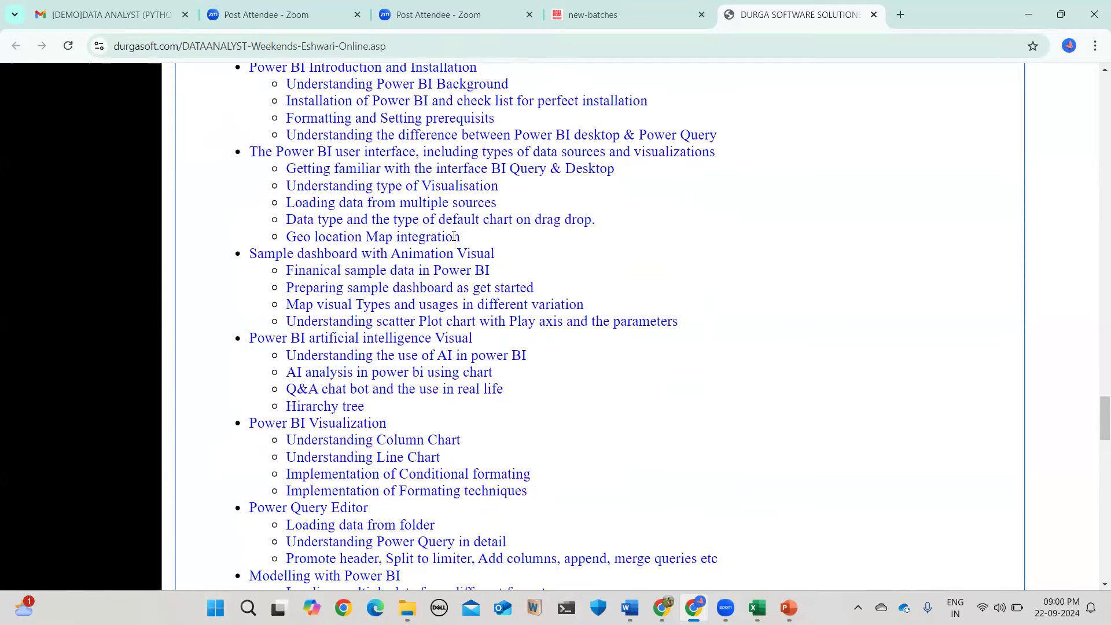
scroll(445, 178, "up", 1)
scroll(434, 219, "down", 2)
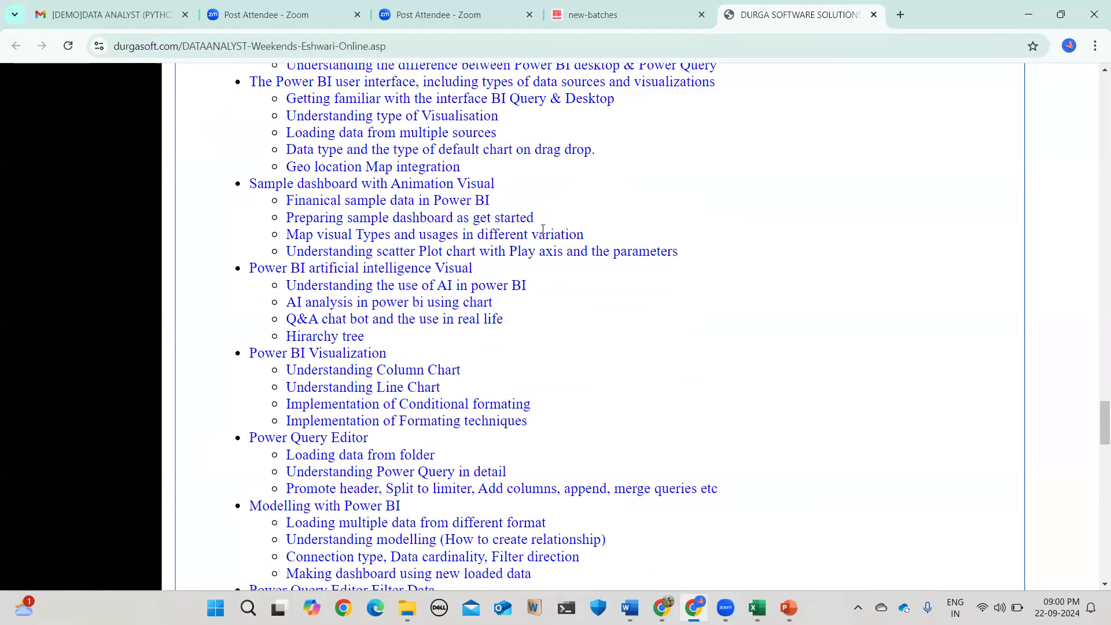
Bring the Zoom meeting window to the front.
mouse_move(662, 608)
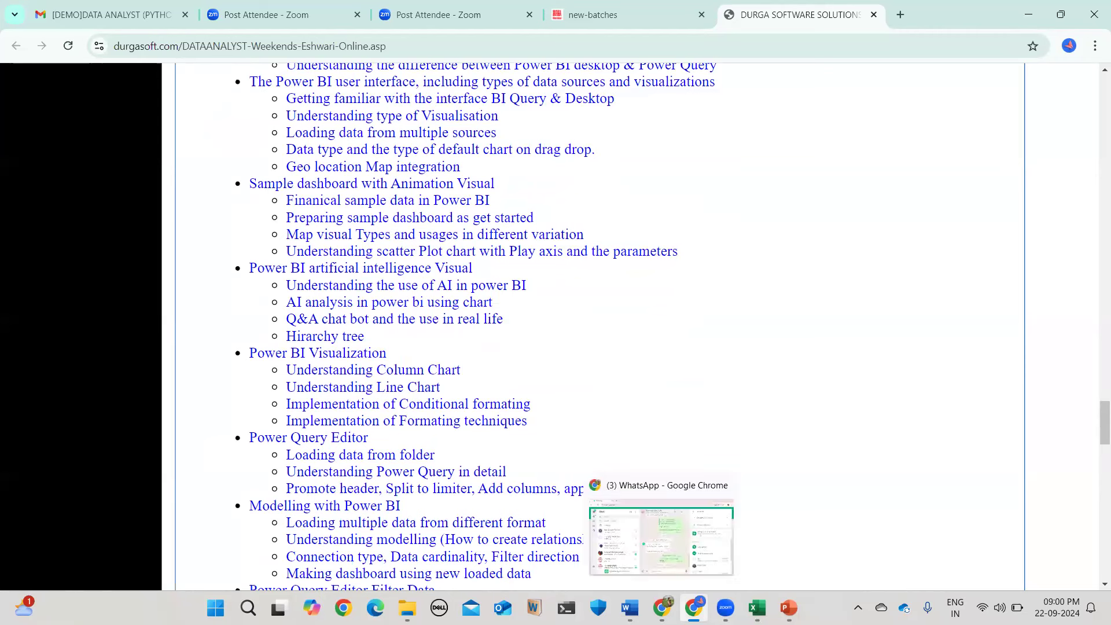
mouse_move(725, 608)
left_click(840, 556)
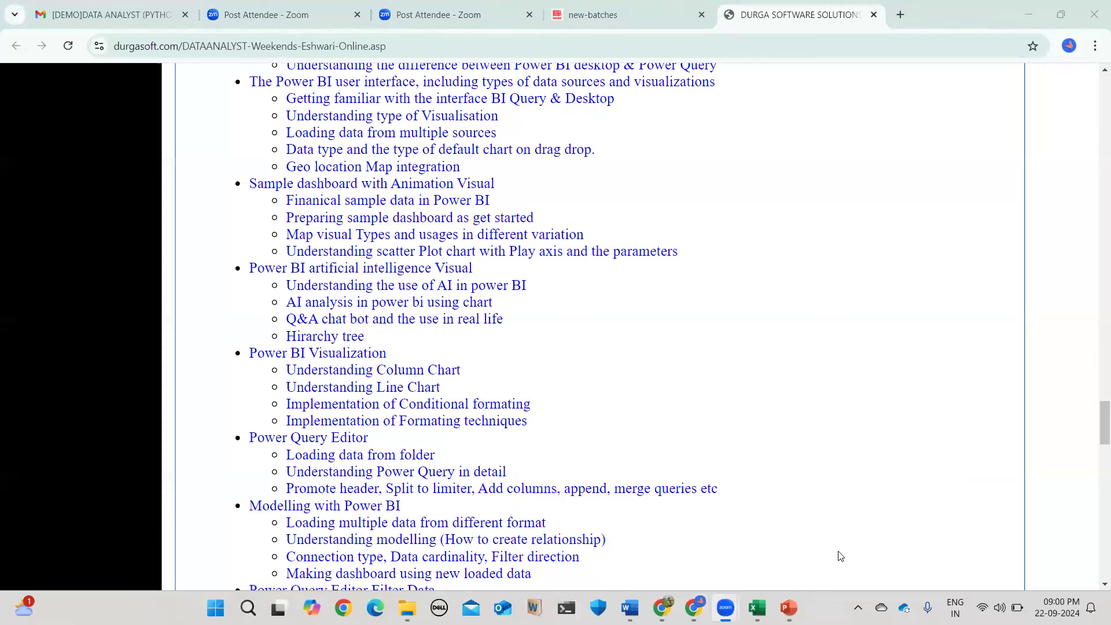